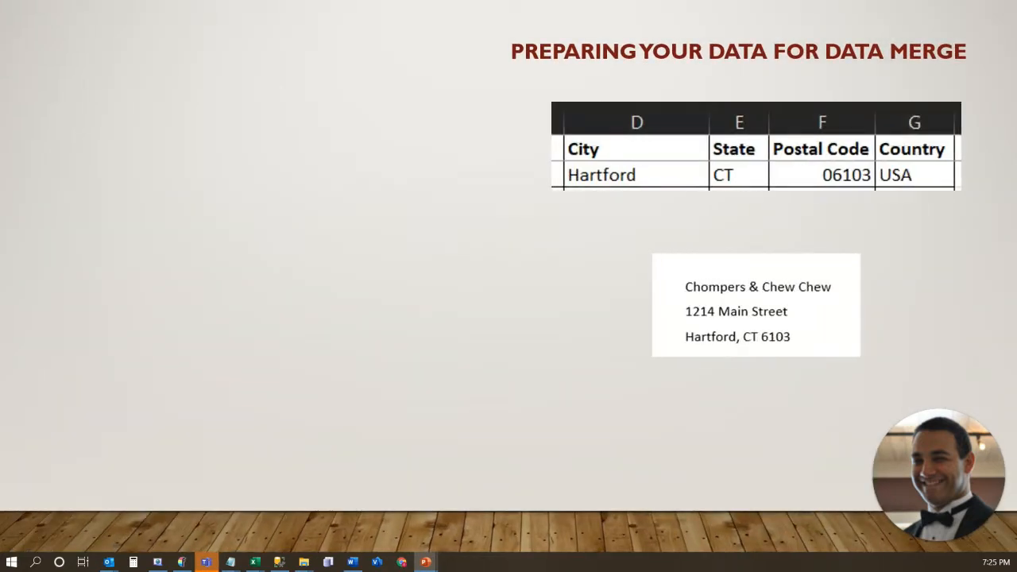
pyautogui.press('Right')
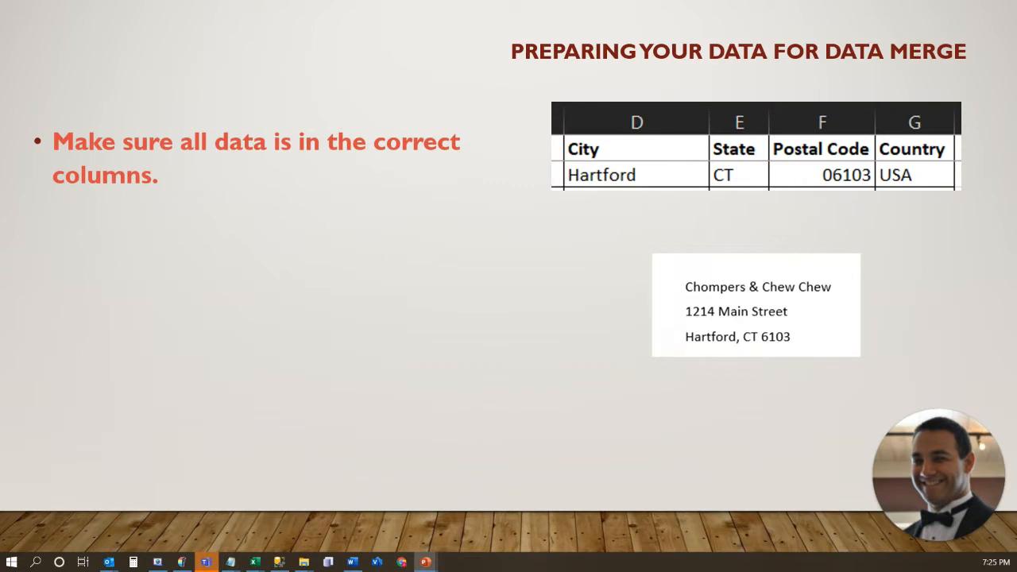
pyautogui.press('Right')
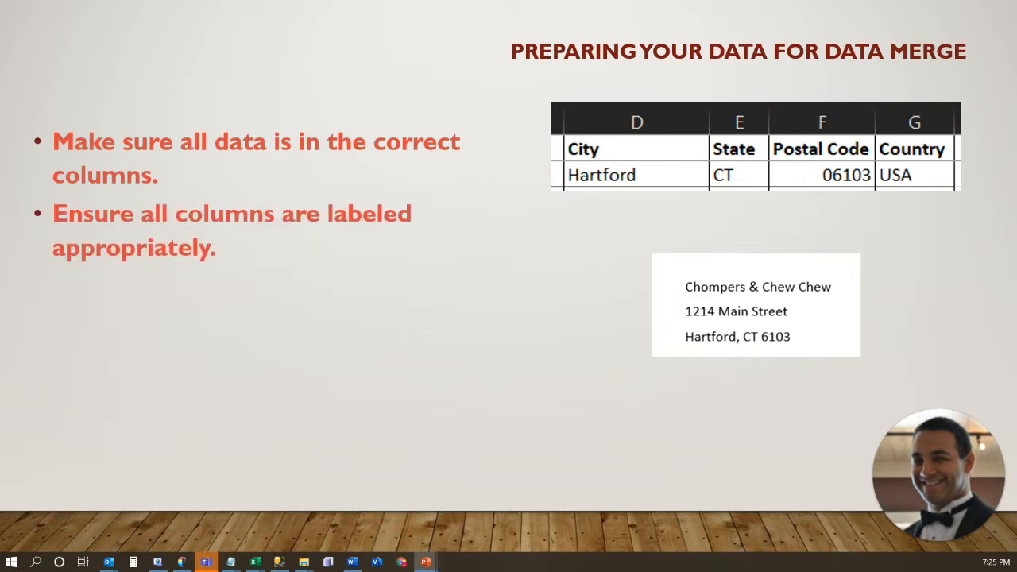
pyautogui.press('Right')
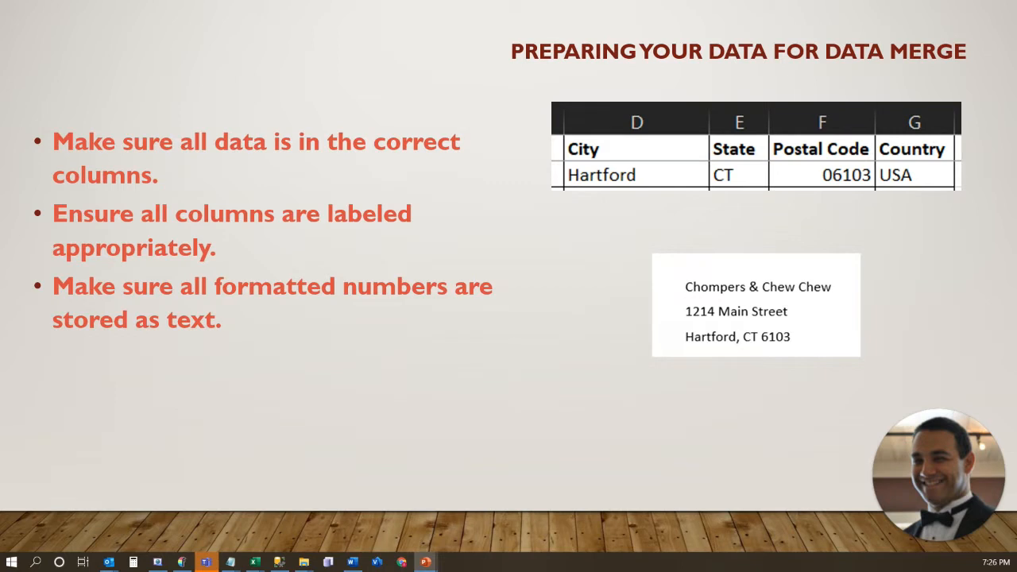
pyautogui.press('Right')
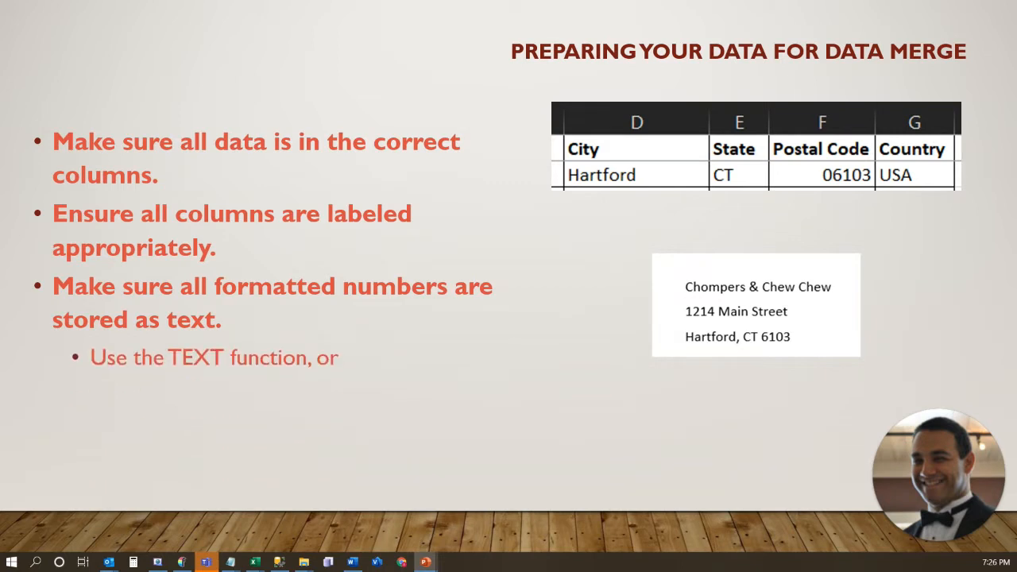
pyautogui.press('Right')
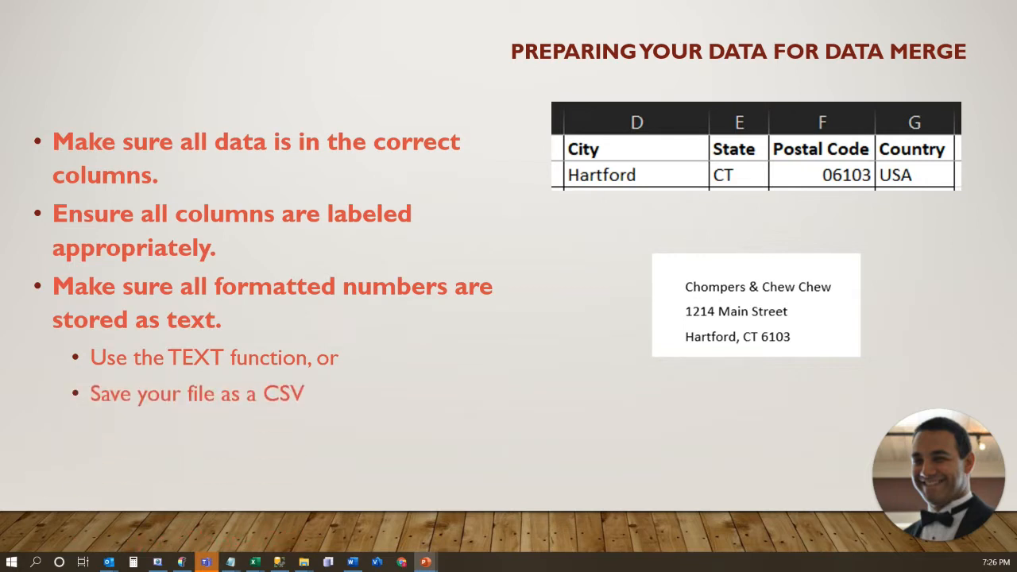
pyautogui.press('Right')
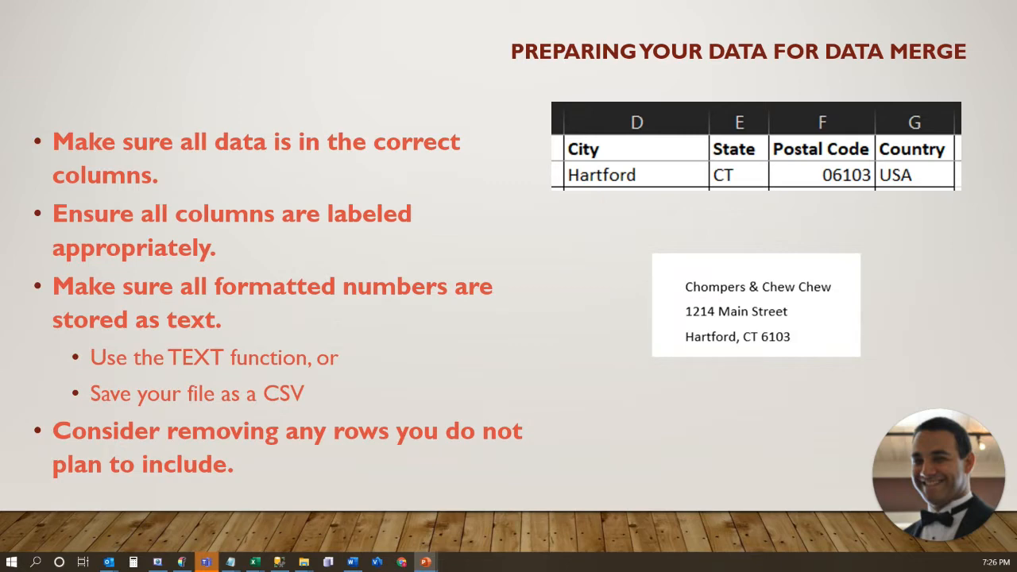
pyautogui.press('Right')
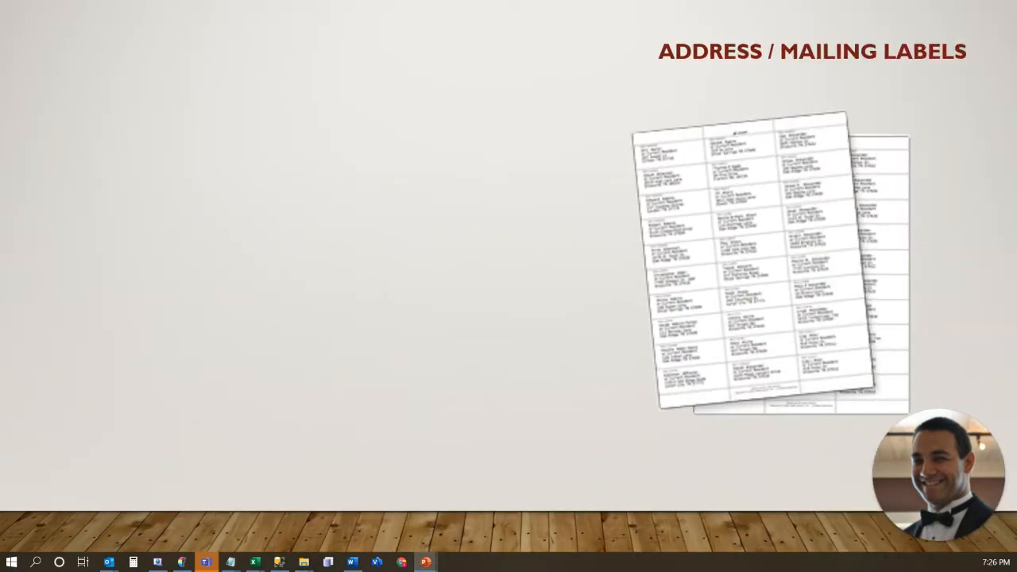
pyautogui.press('Right')
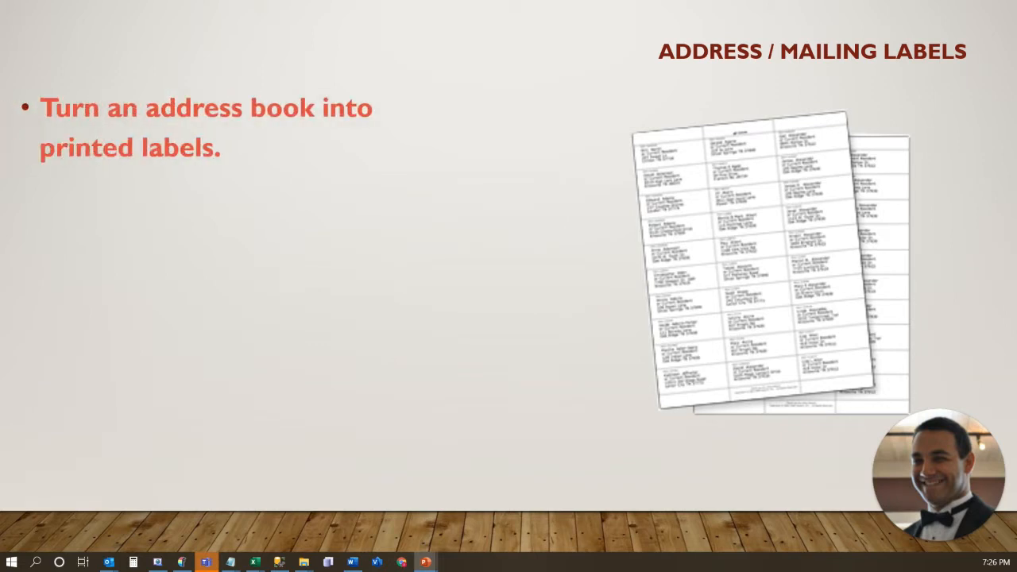
pyautogui.press('Right')
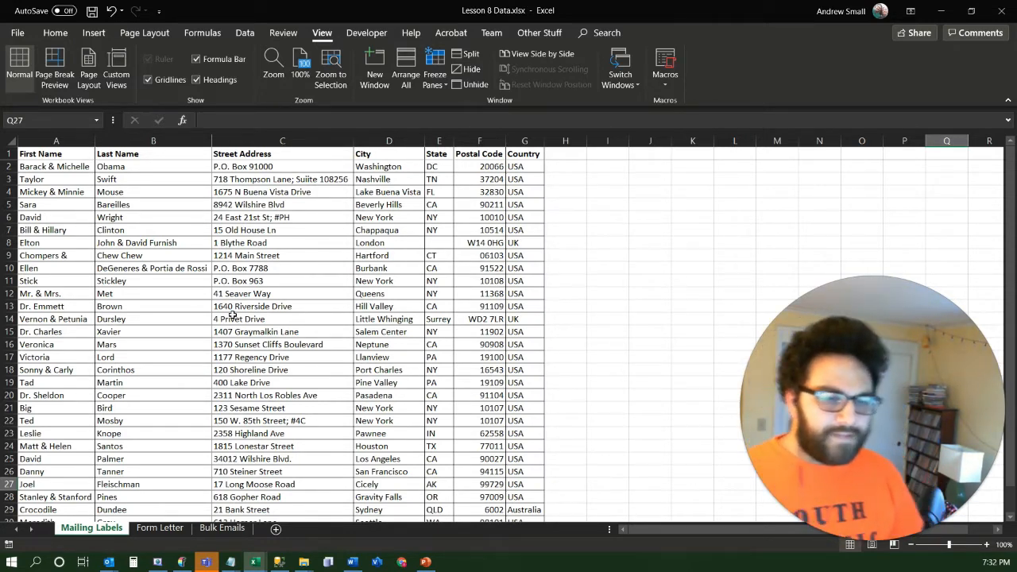
# Examine the address rows on the Mailing Labels sheet and the underlying postal code value of the Hartford entry
pyautogui.click(263, 270)
pyautogui.scroll(-1, 280, 327)
pyautogui.scroll(-7, 279, 326)
pyautogui.scroll(8, 283, 336)
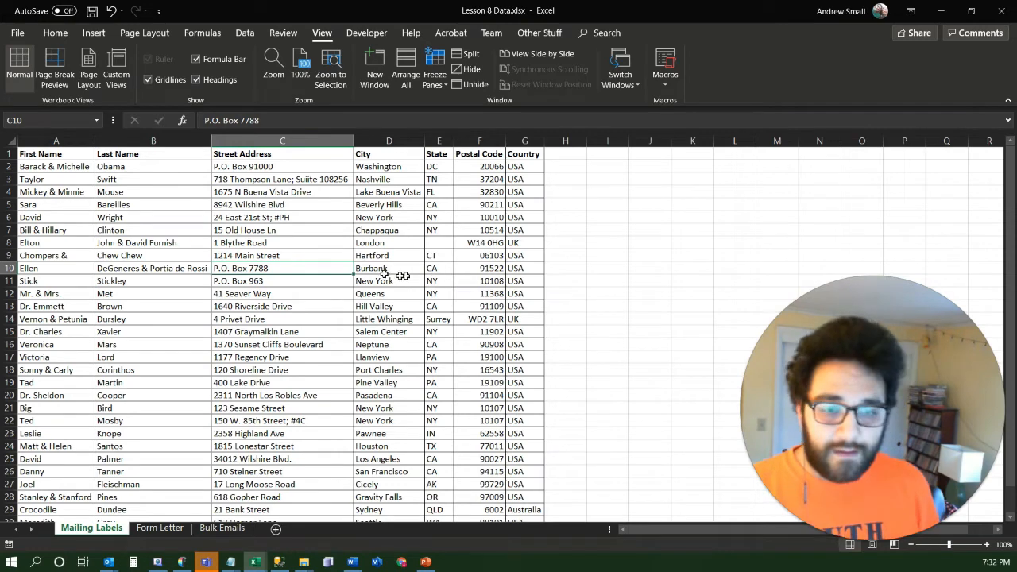
pyautogui.scroll(-5, 503, 312)
pyautogui.scroll(5, 501, 319)
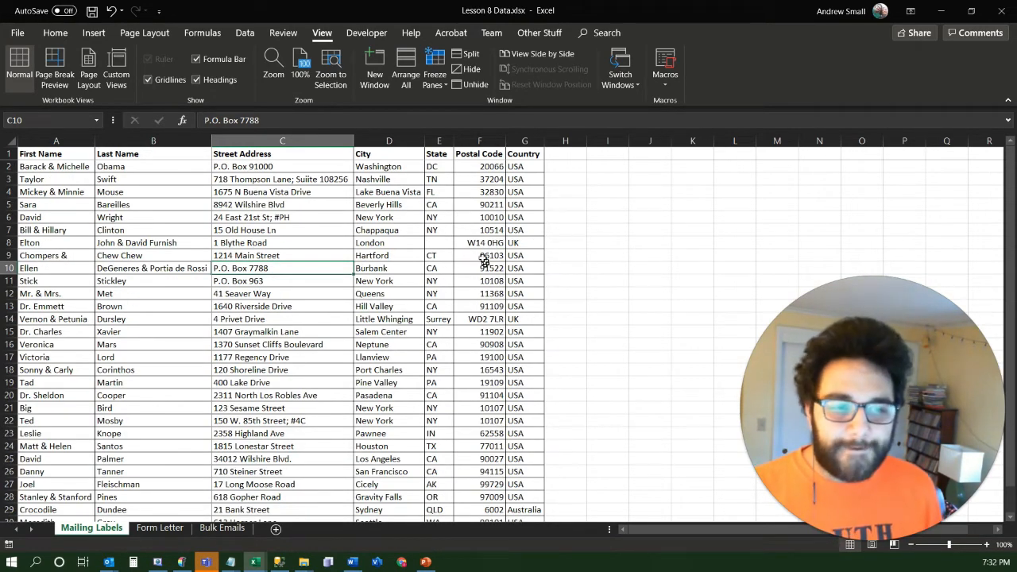
pyautogui.scroll(-7, 397, 278)
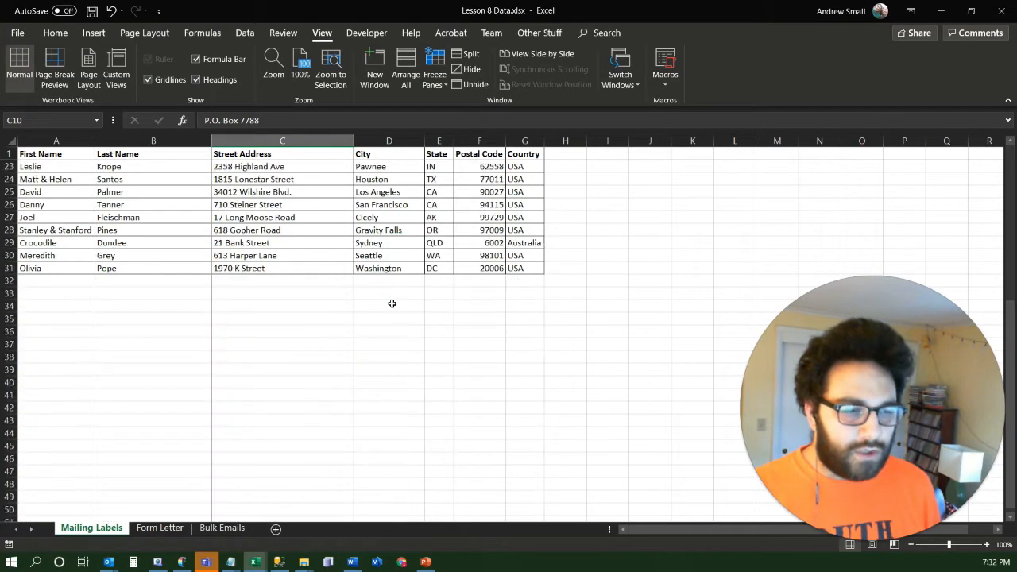
pyautogui.scroll(7, 390, 295)
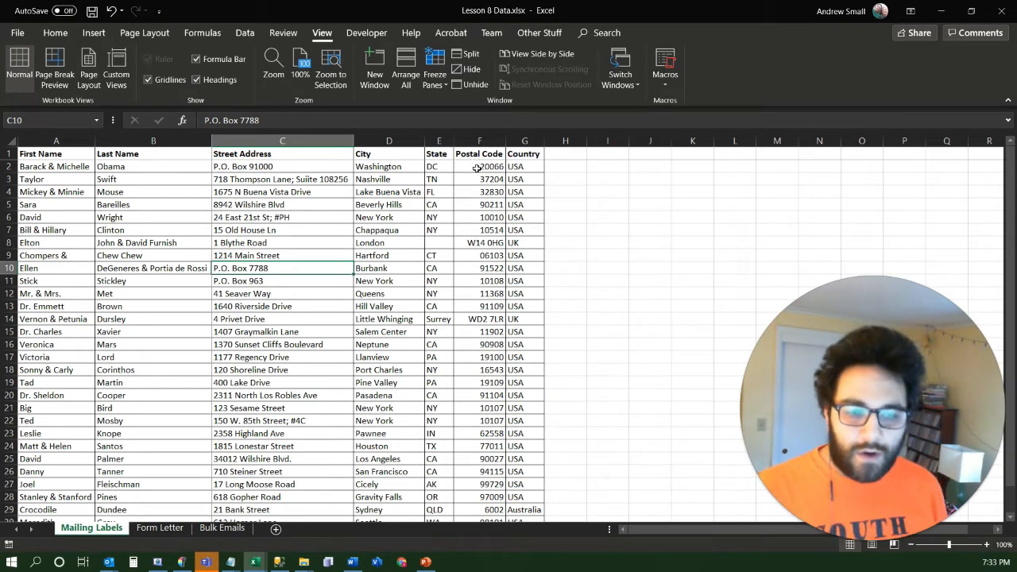
pyautogui.moveTo(483, 167); pyautogui.dragTo(477, 367)
pyautogui.click(490, 255)
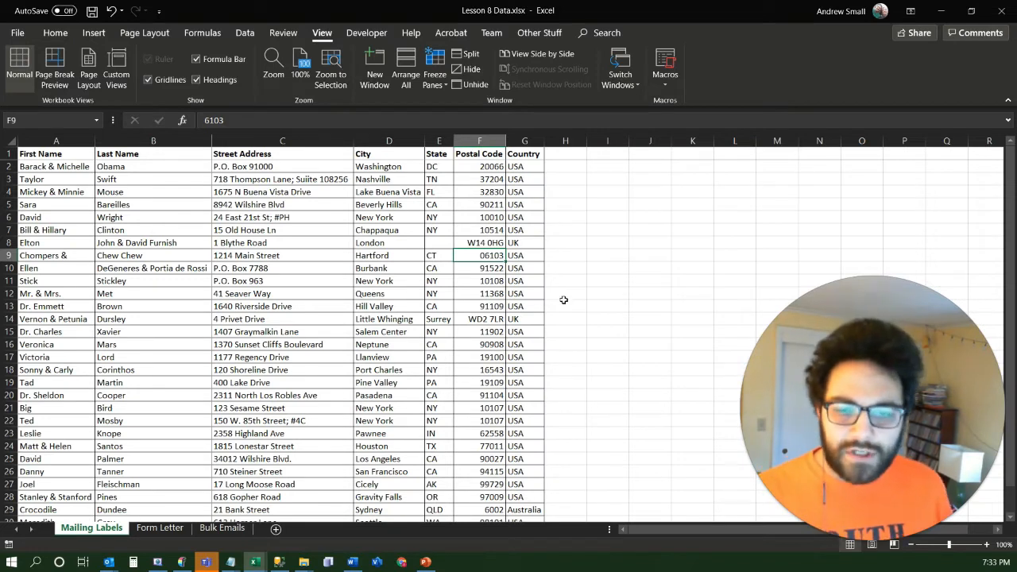
# Add the column header "Postal Code Formatted" in cell H1, beside the Country column
pyautogui.click(563, 158)
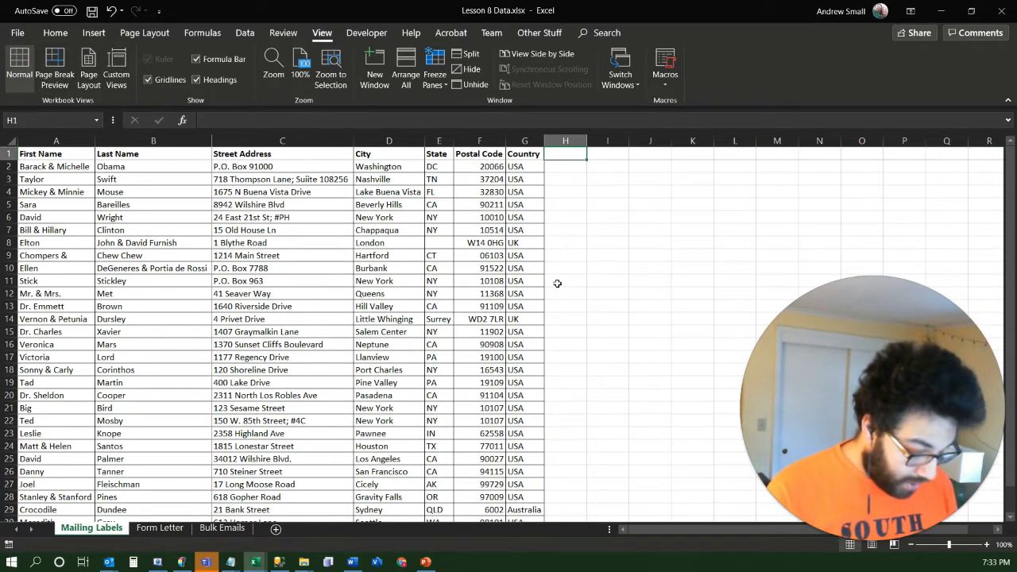
pyautogui.write('Postal')
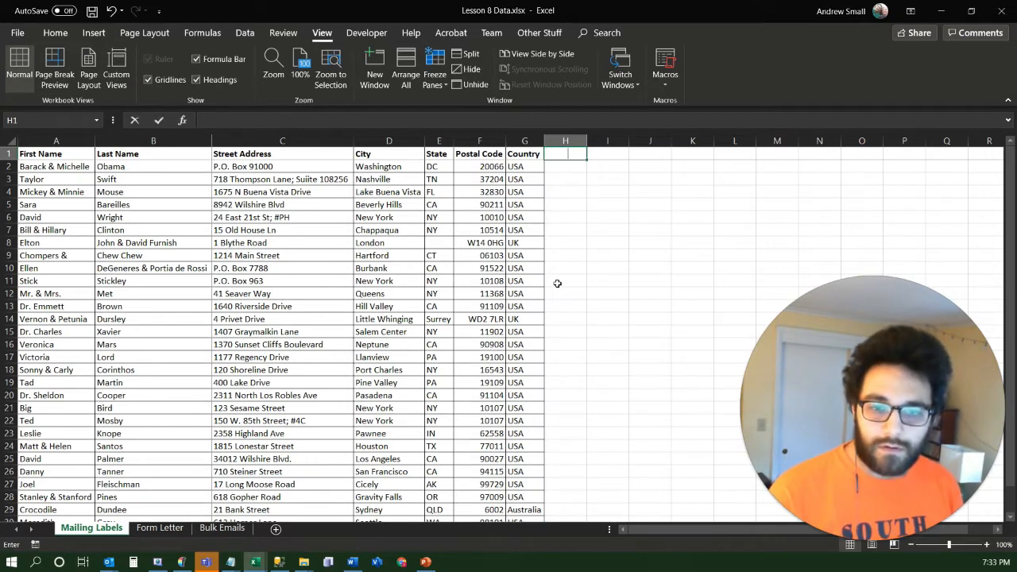
pyautogui.write(' Code')
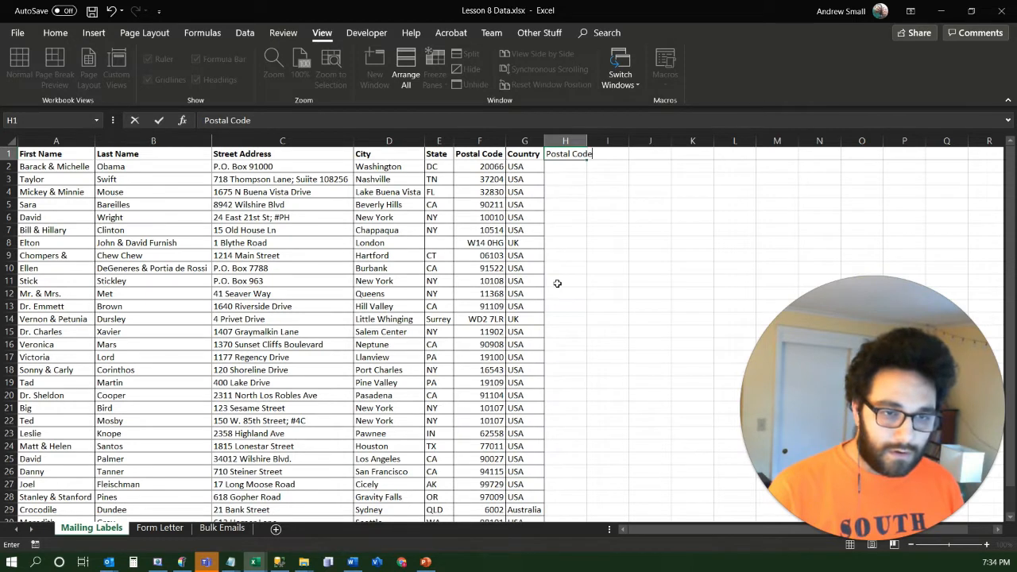
pyautogui.write(' Fo')
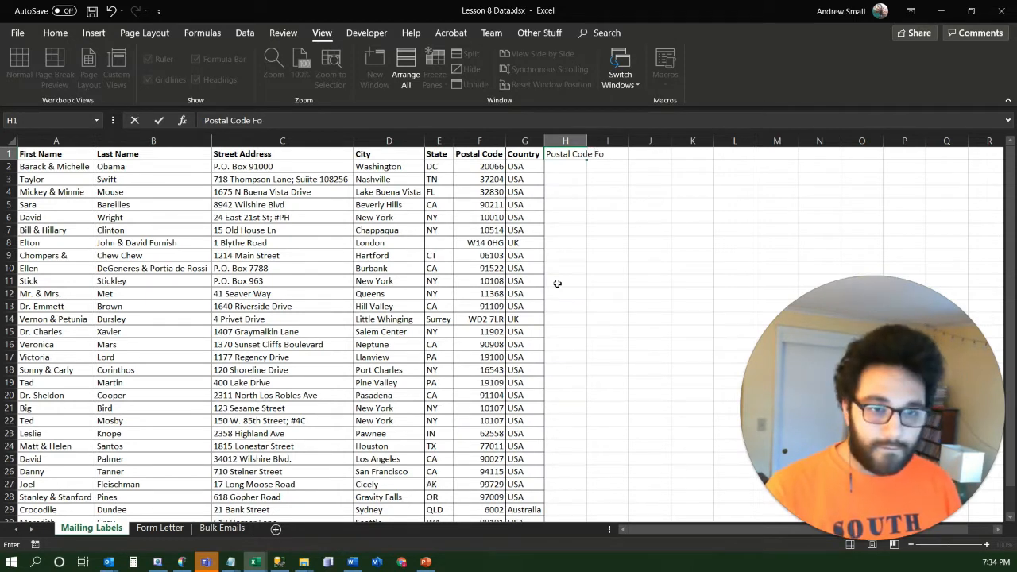
pyautogui.write('rmatted')
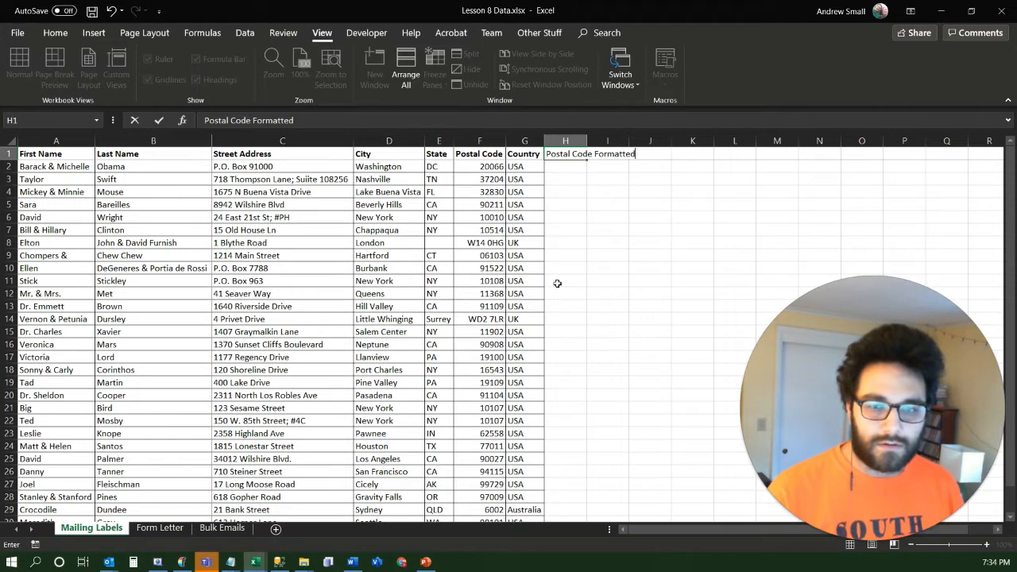
pyautogui.press('Return')
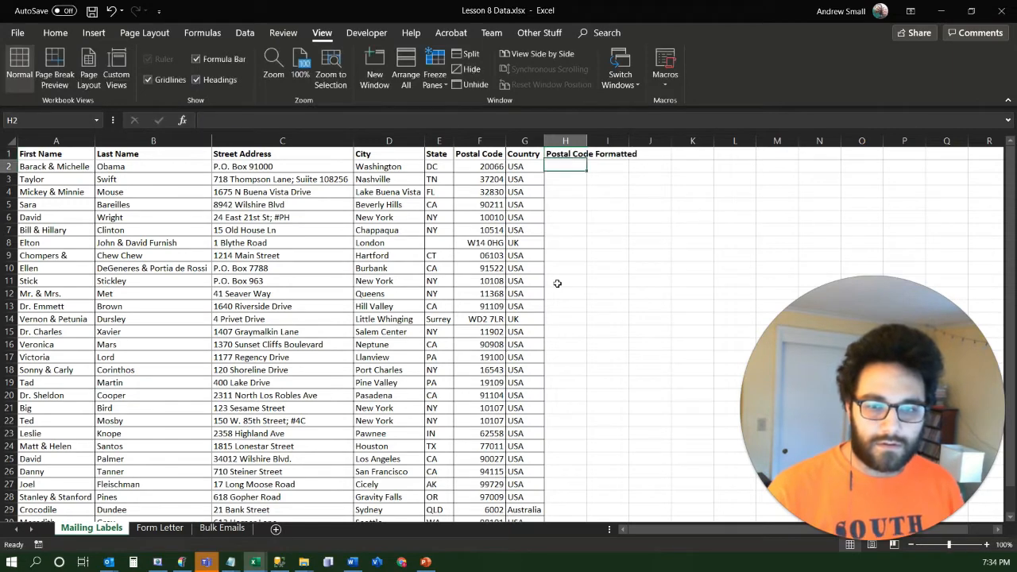
# Enter =TEXT(F2,"00000") in cell H2 and fill the formula down column H for every address row
pyautogui.write('=')
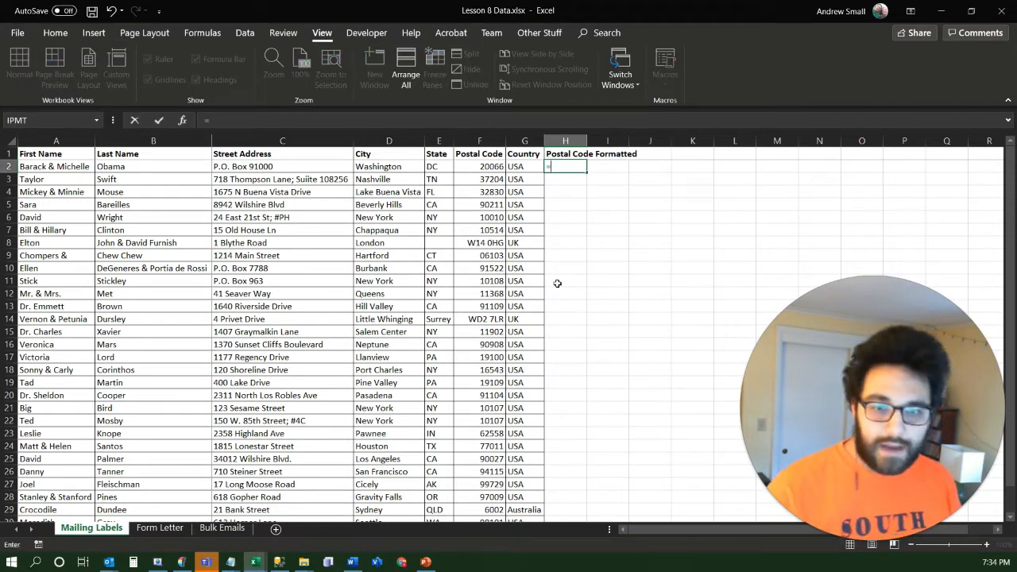
pyautogui.write('text')
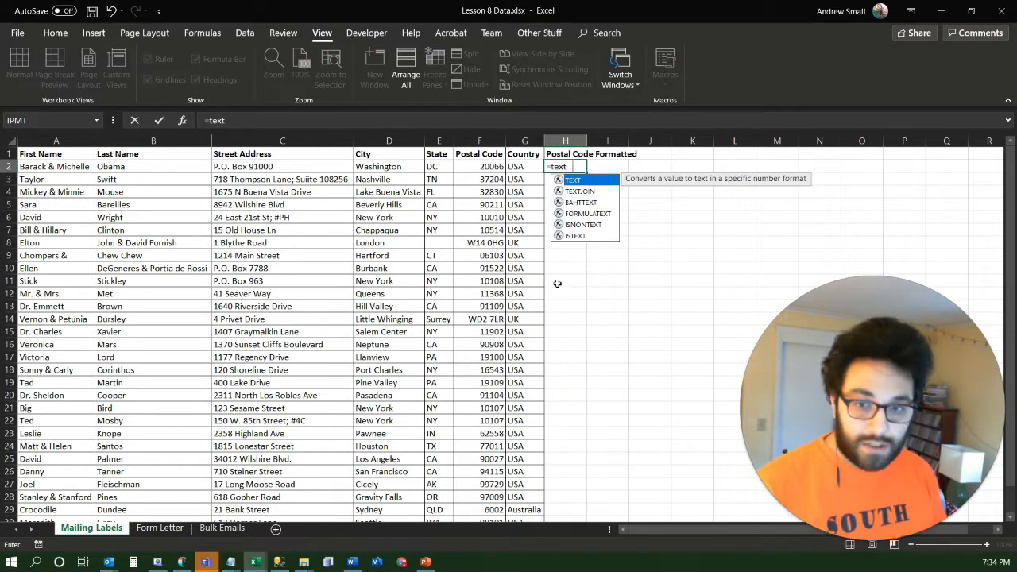
pyautogui.press('Tab')
pyautogui.press('Left')
pyautogui.press('Left')
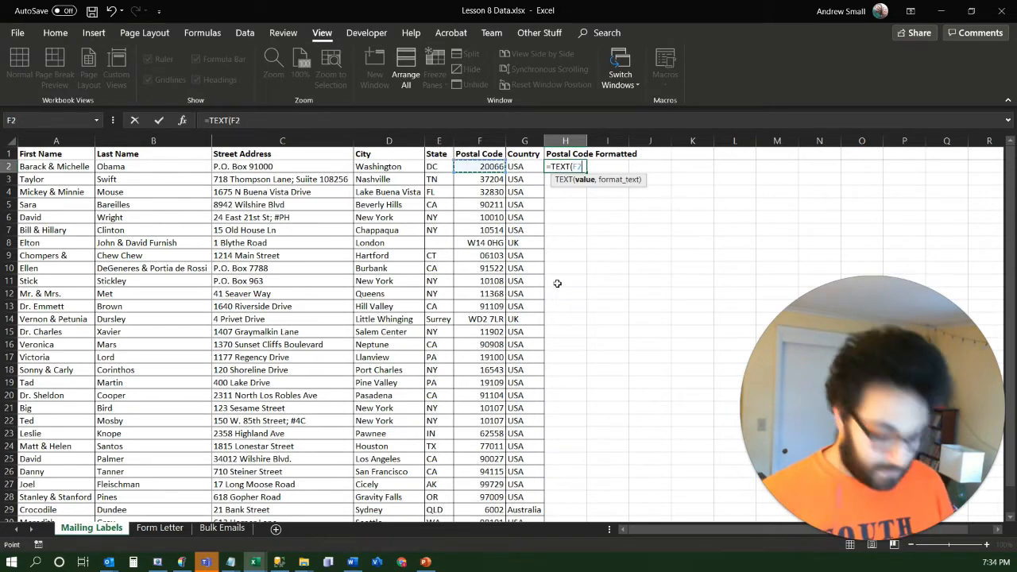
pyautogui.write(',')
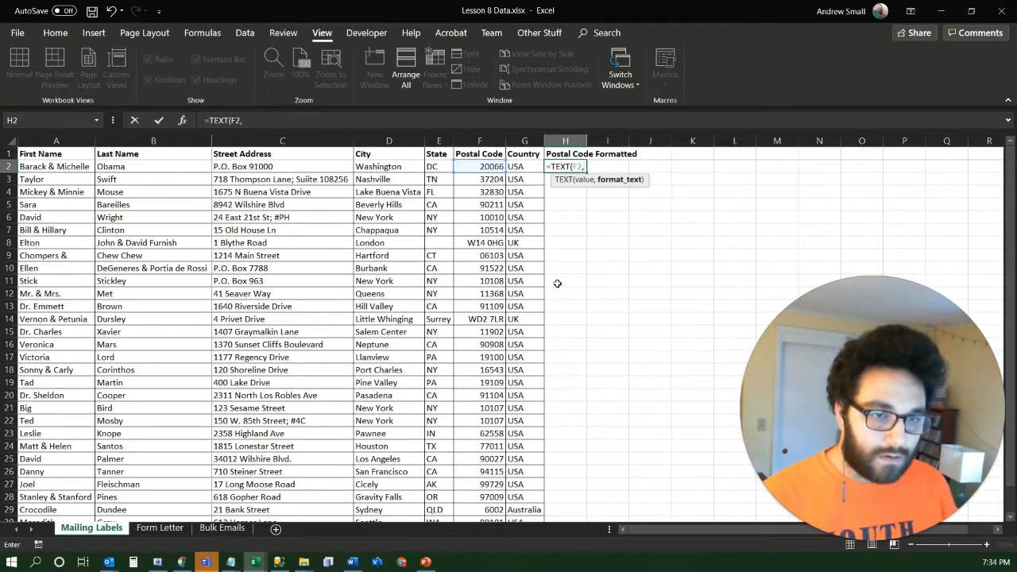
pyautogui.write('"000')
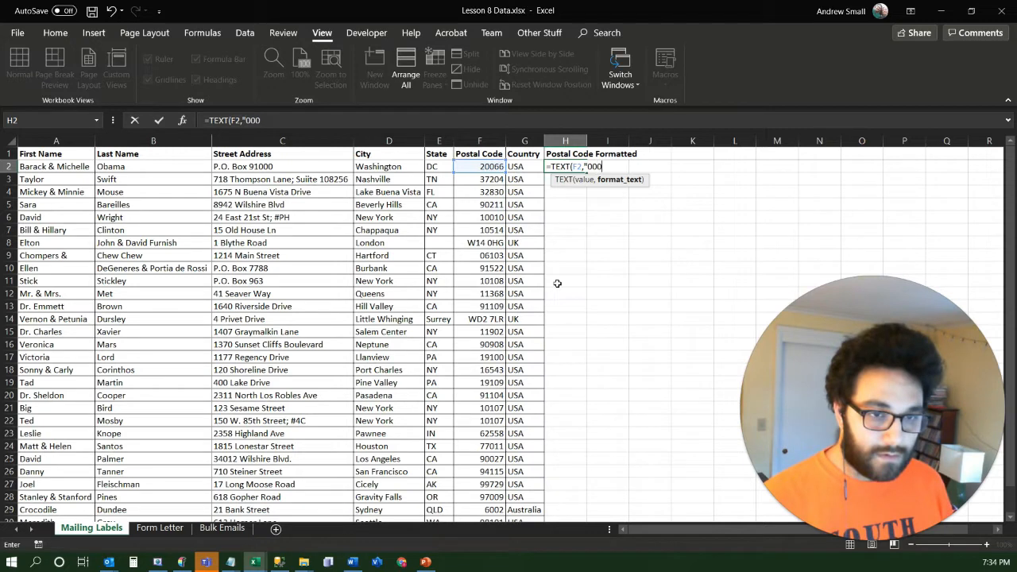
pyautogui.write('00")')
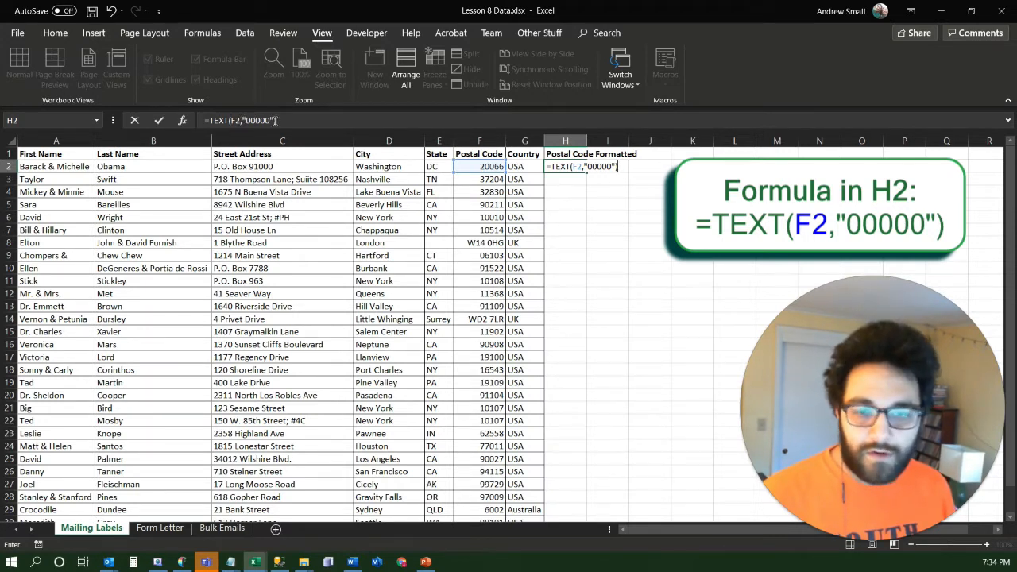
pyautogui.press('Return')
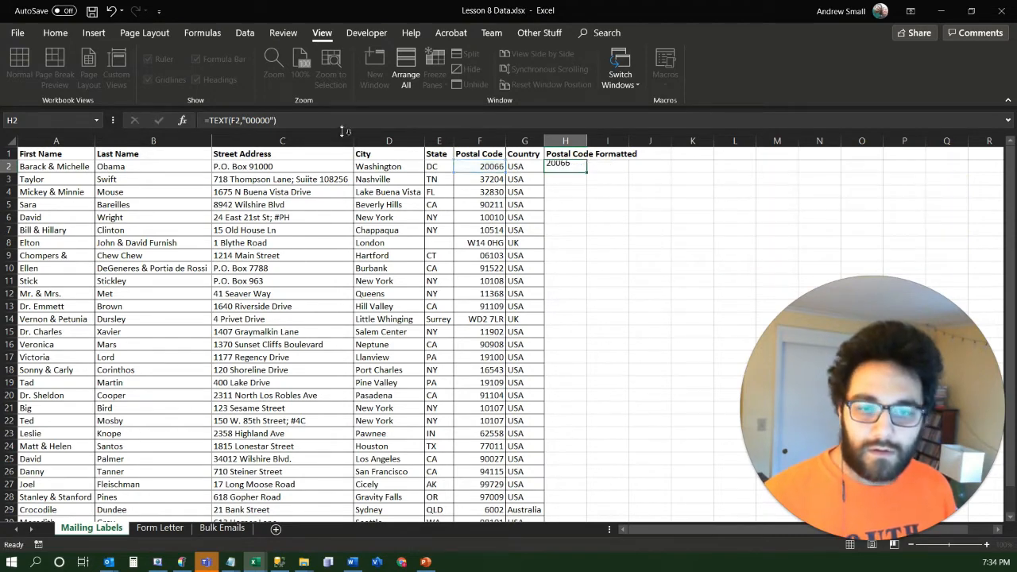
pyautogui.click(576, 168)
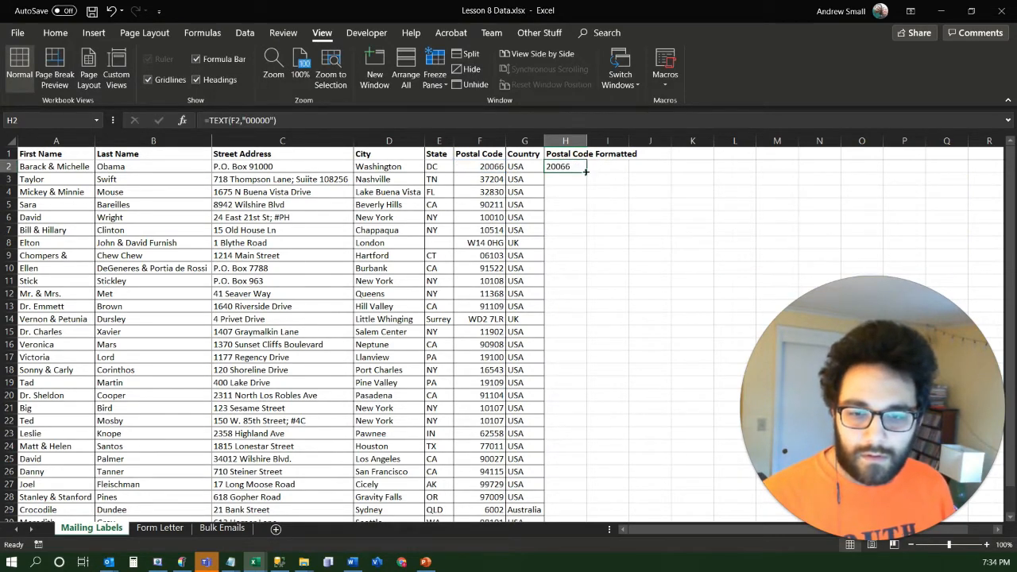
pyautogui.doubleClick(588, 171)
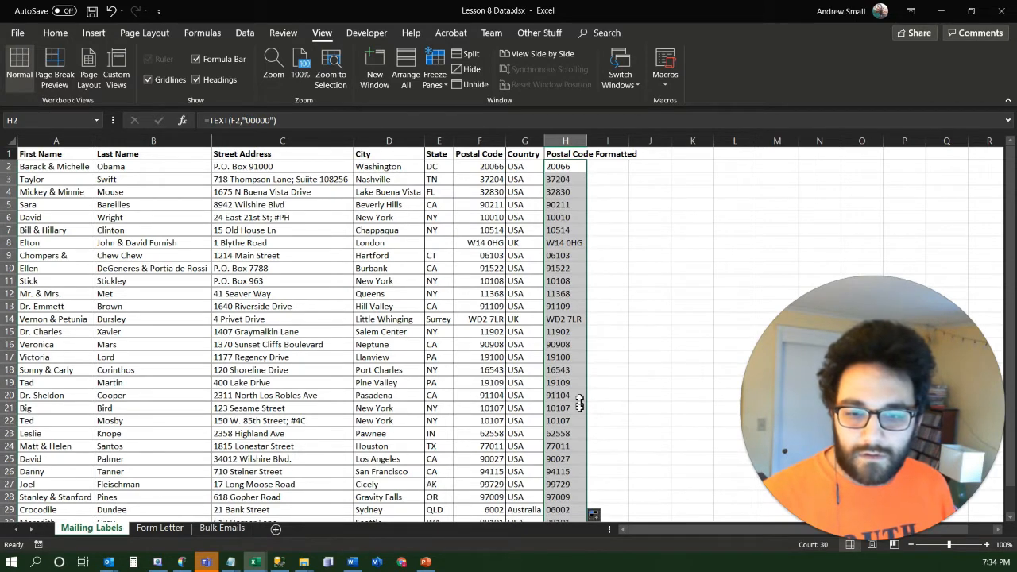
# Try the Number format on the Postal Code column and compare the Hartford entry's value with the formatted text column
pyautogui.click(483, 140)
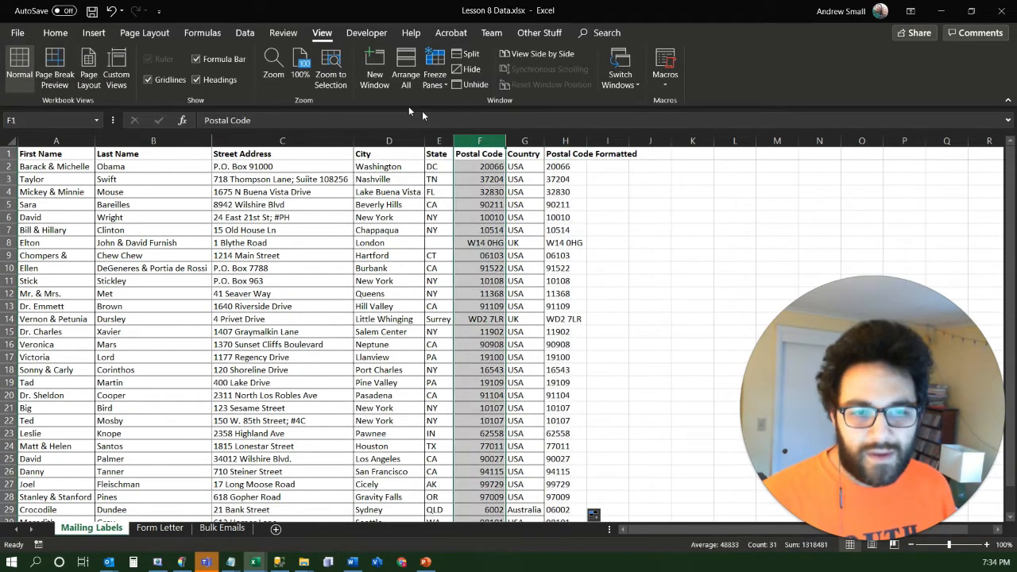
pyautogui.click(56, 33)
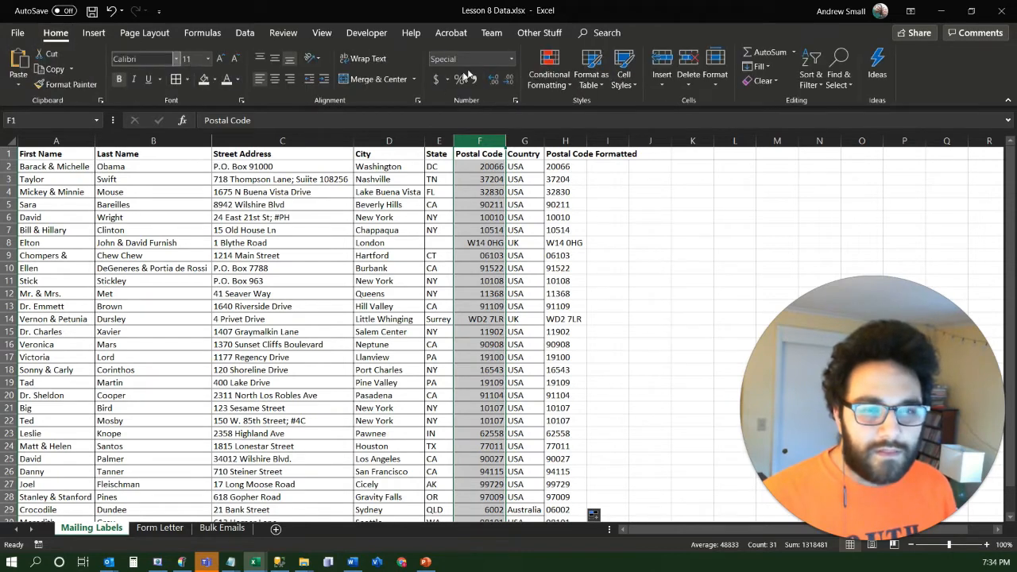
pyautogui.click(510, 59)
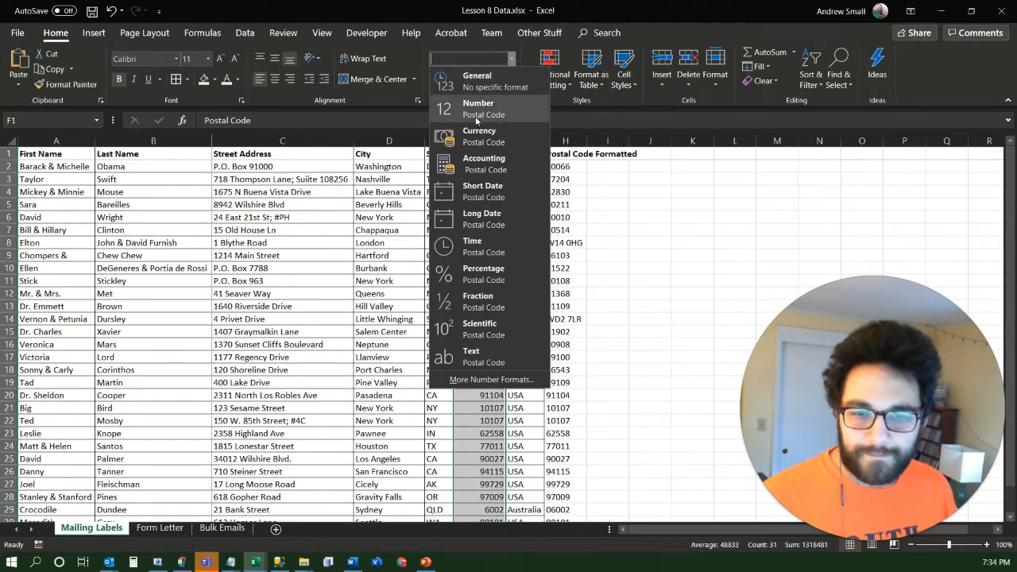
pyautogui.click(477, 119)
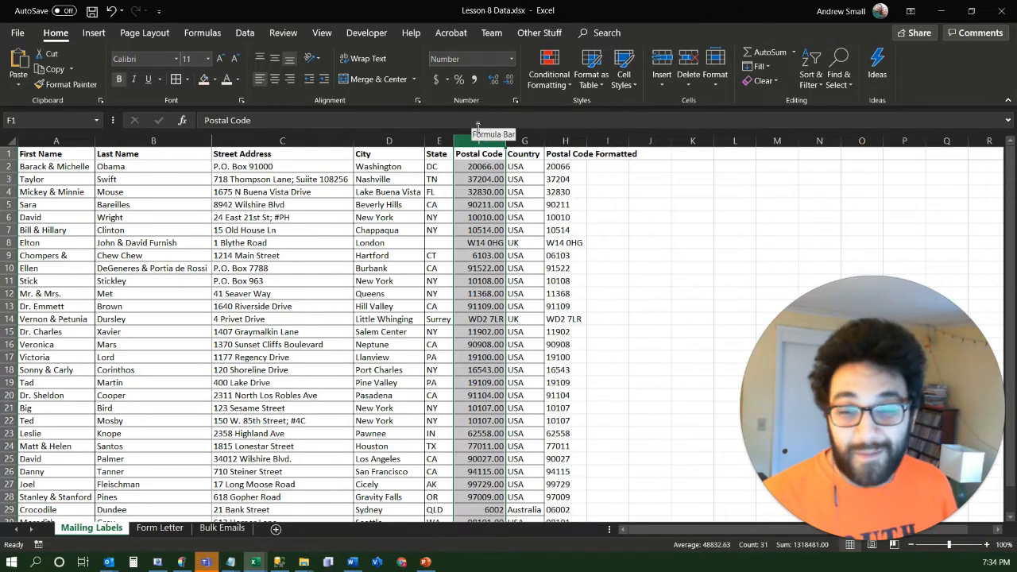
pyautogui.click(479, 255)
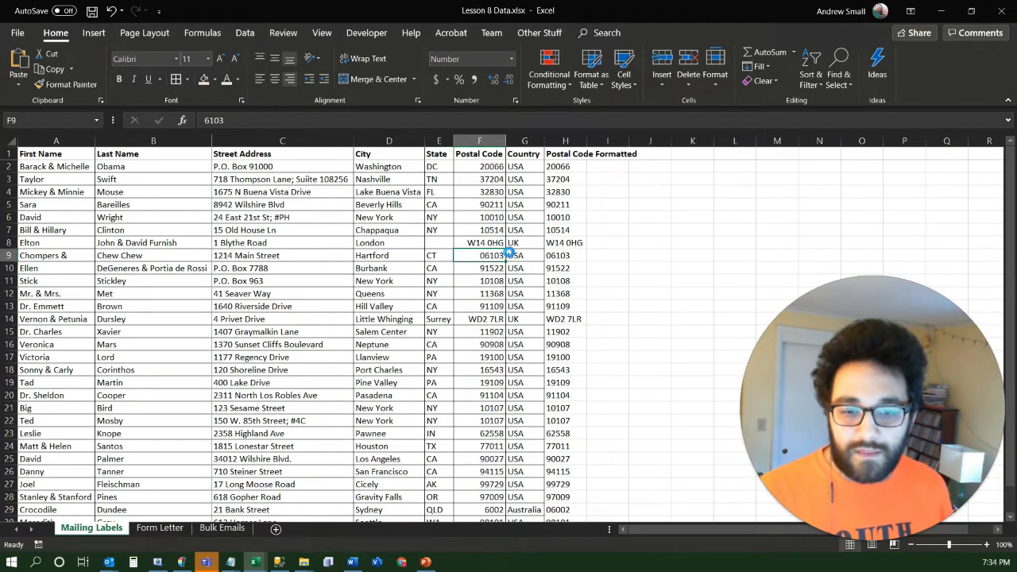
pyautogui.click(564, 229)
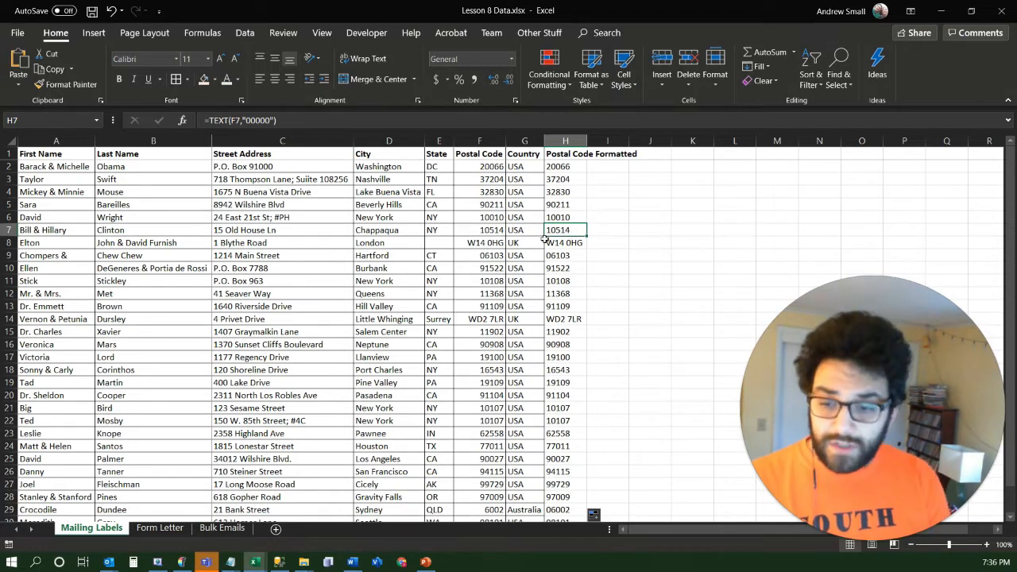
# Save the Lesson 8 Data workbook and copy its file path to the clipboard
pyautogui.hotkey('ctrl', 's')
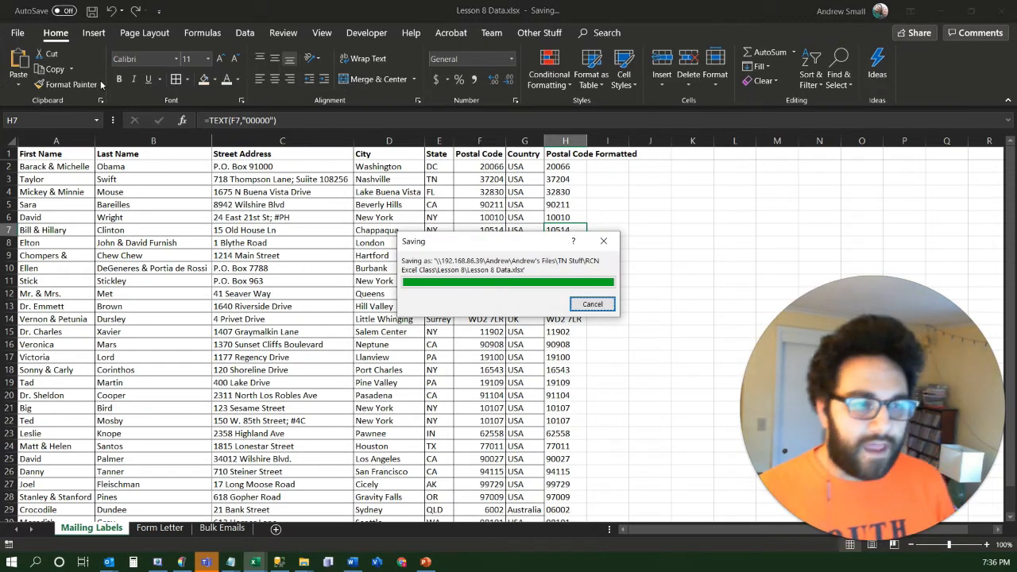
pyautogui.click(17, 34)
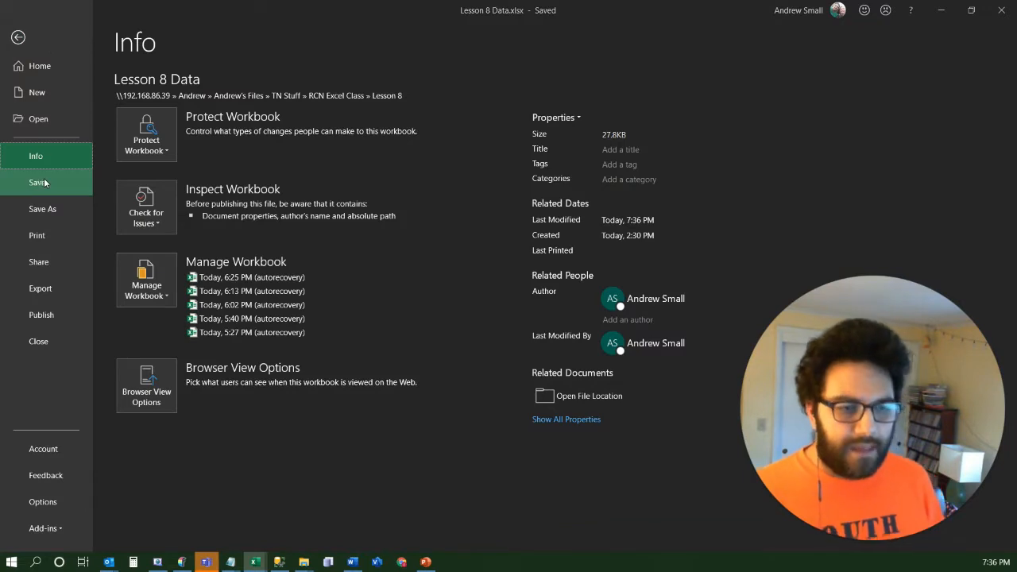
pyautogui.click(43, 179)
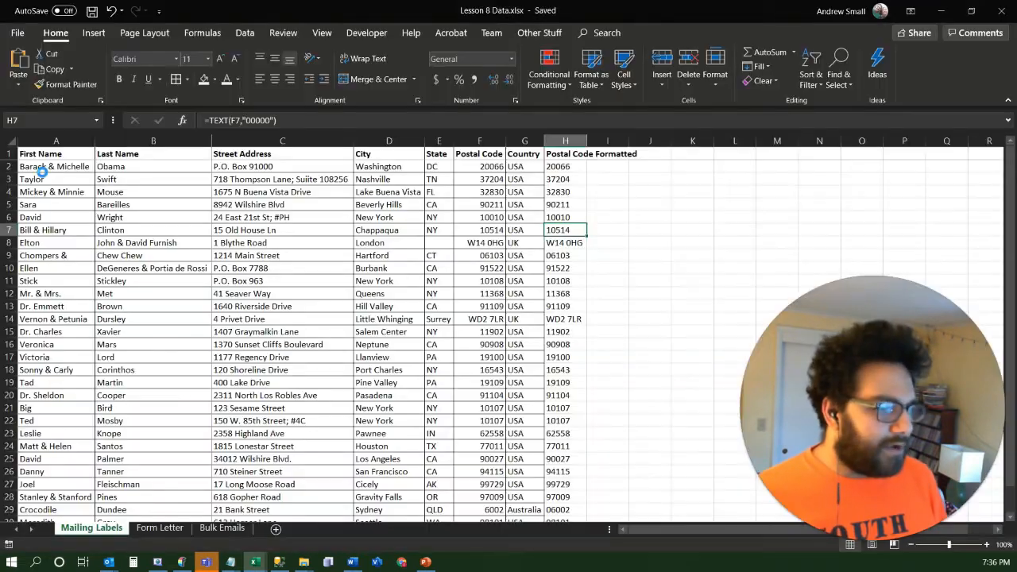
pyautogui.click(18, 33)
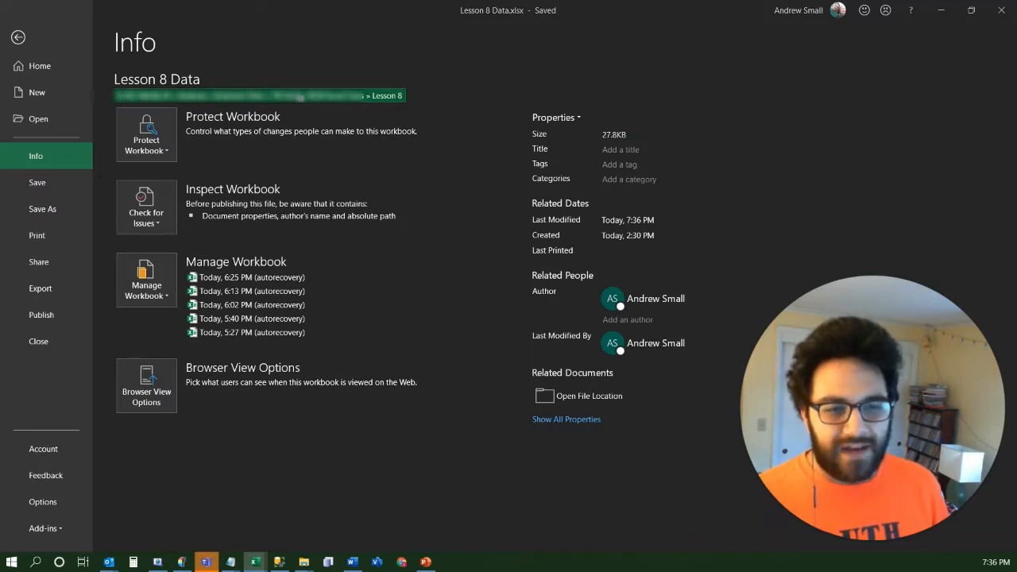
pyautogui.rightClick(300, 96)
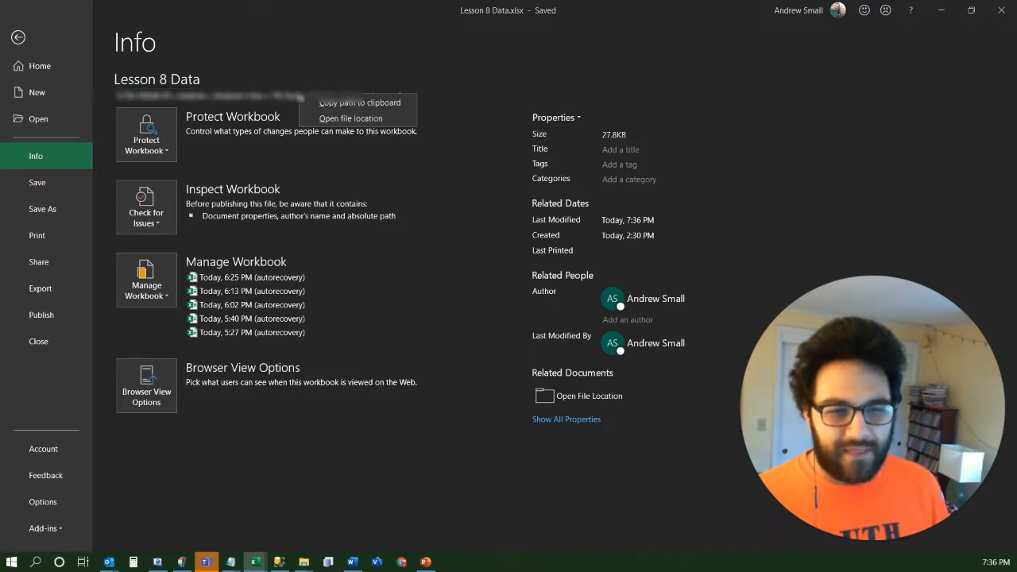
pyautogui.click(365, 104)
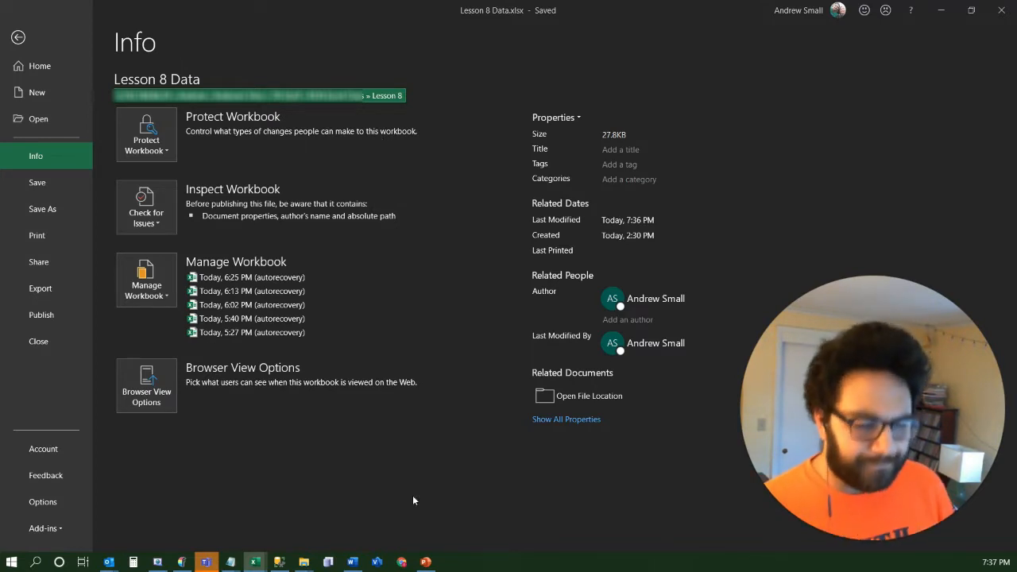
# Switch to Word and create a new blank document
pyautogui.press('alt')
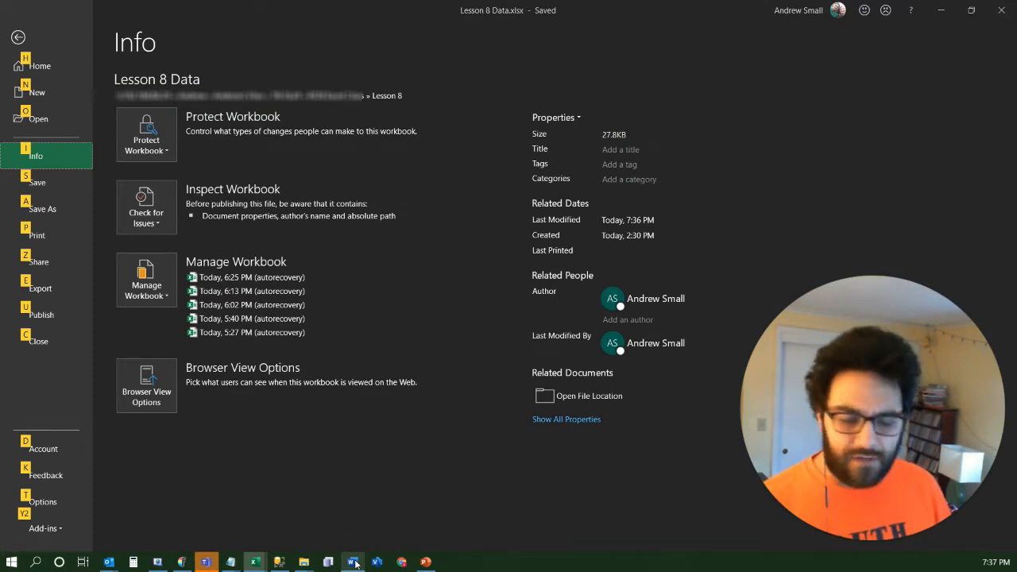
pyautogui.click(354, 561)
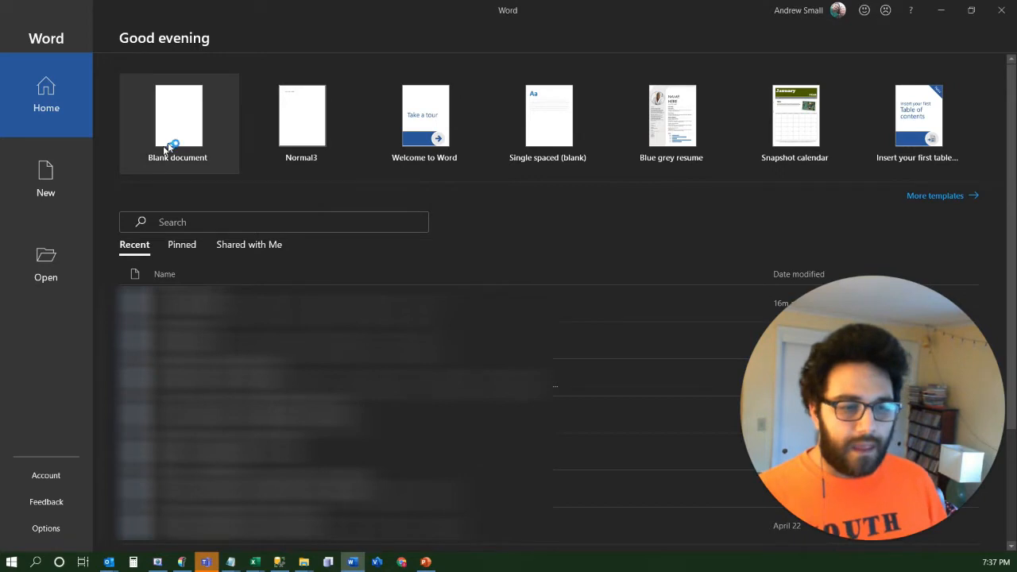
pyautogui.click(186, 120)
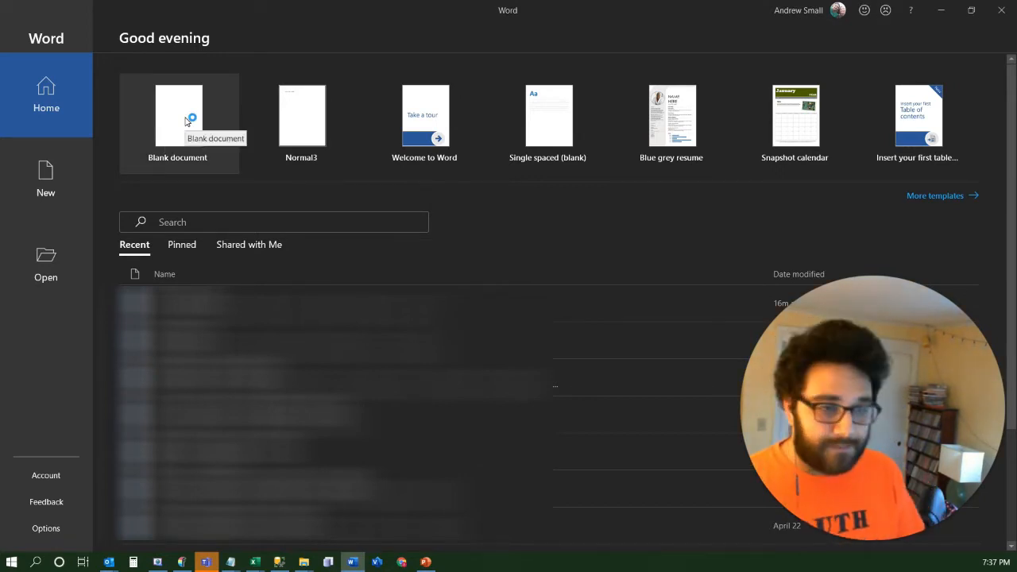
pyautogui.click(186, 121)
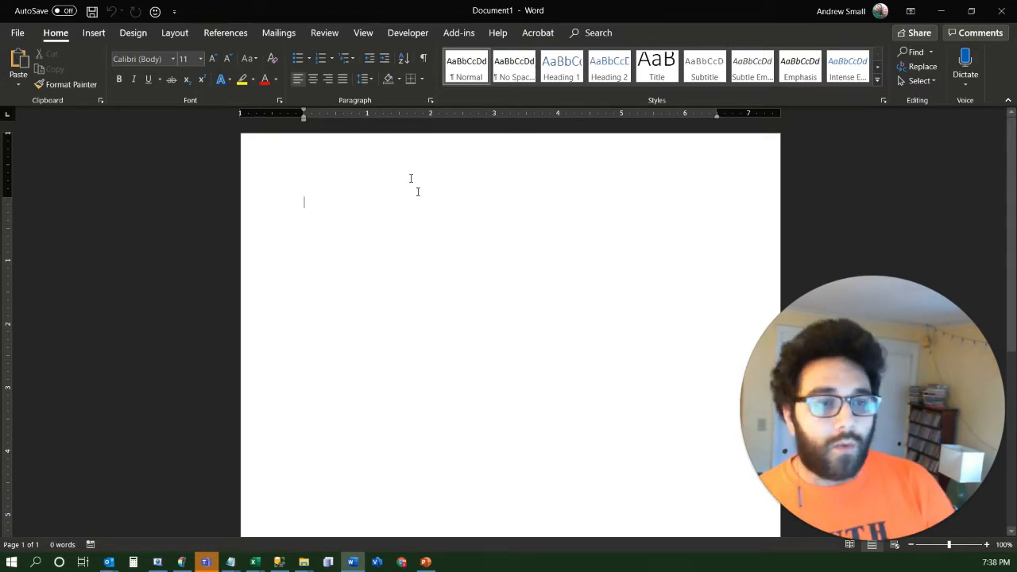
# Start a Labels mail merge in the blank document and choose Avery US Letter as the label vendor
pyautogui.click(291, 34)
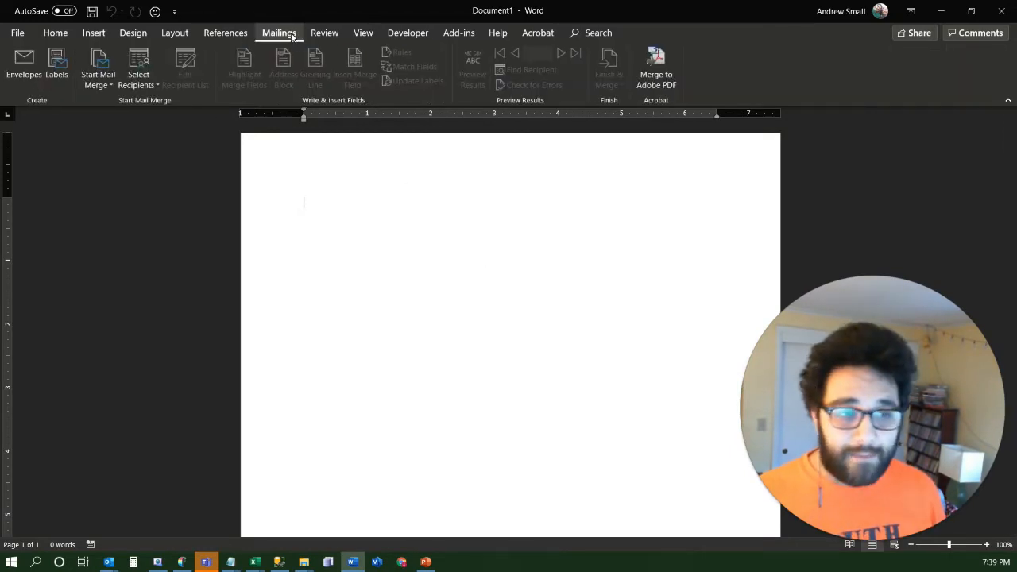
pyautogui.click(109, 91)
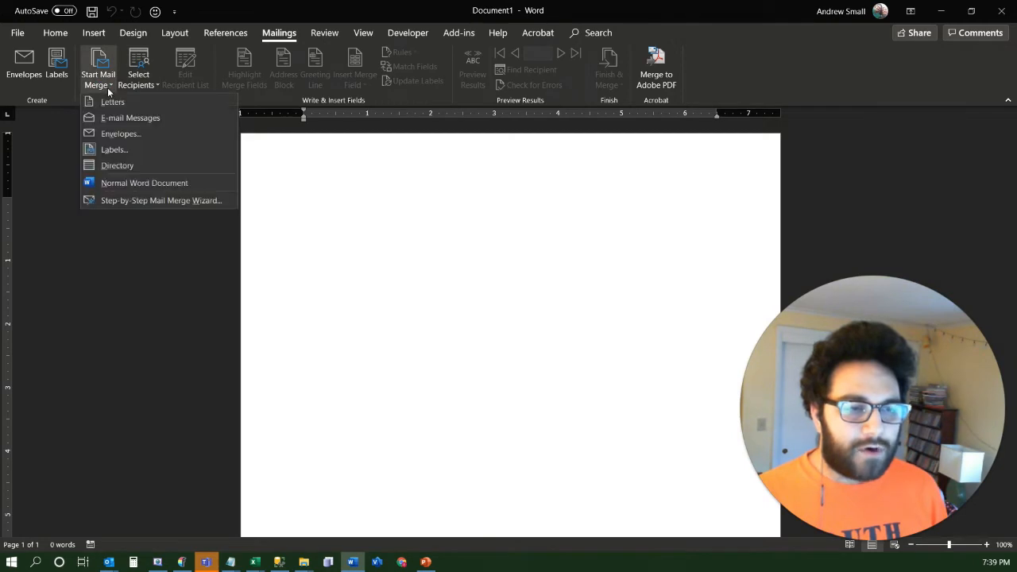
pyautogui.click(115, 149)
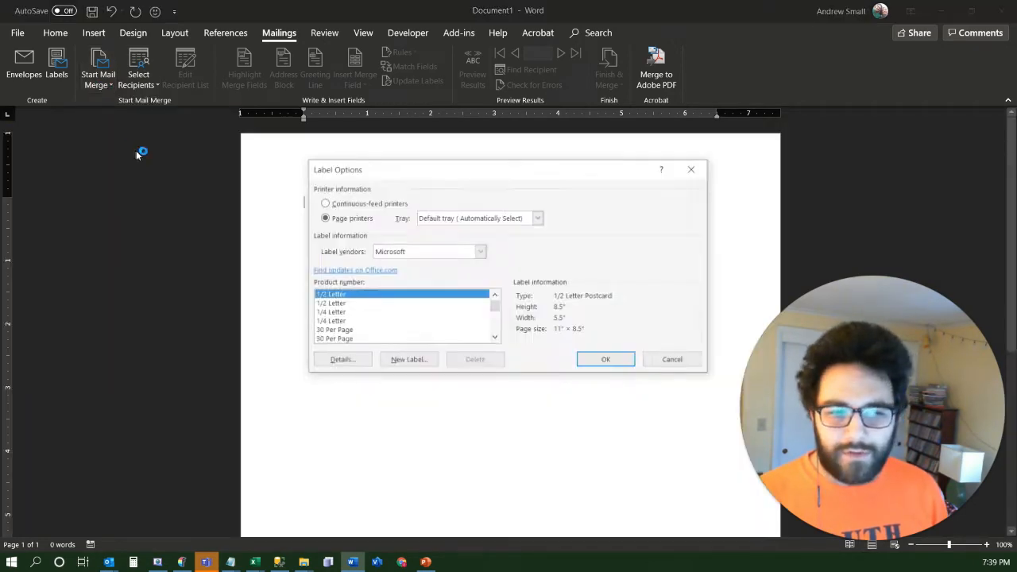
pyautogui.moveTo(415, 171); pyautogui.dragTo(381, 168)
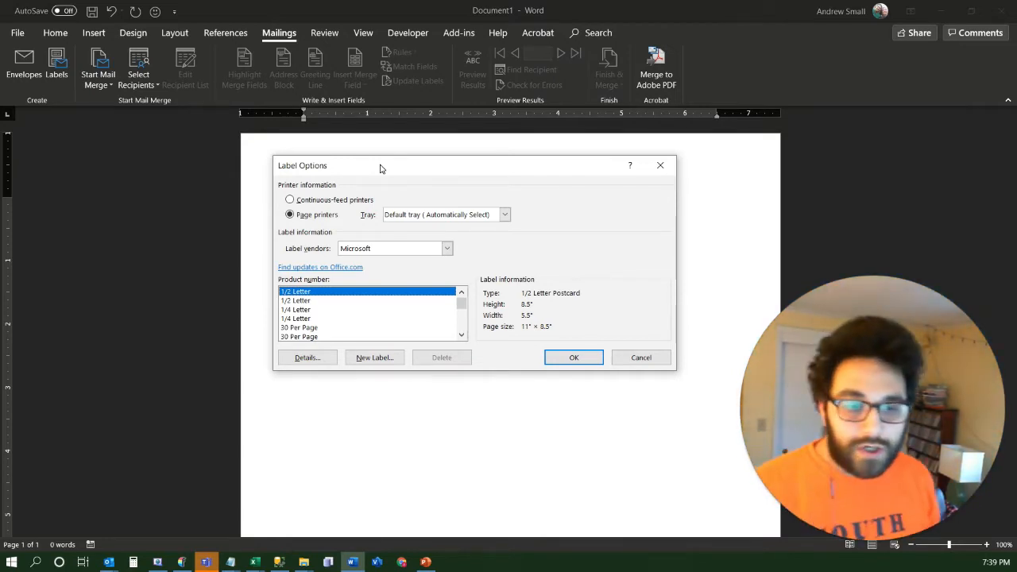
pyautogui.click(447, 249)
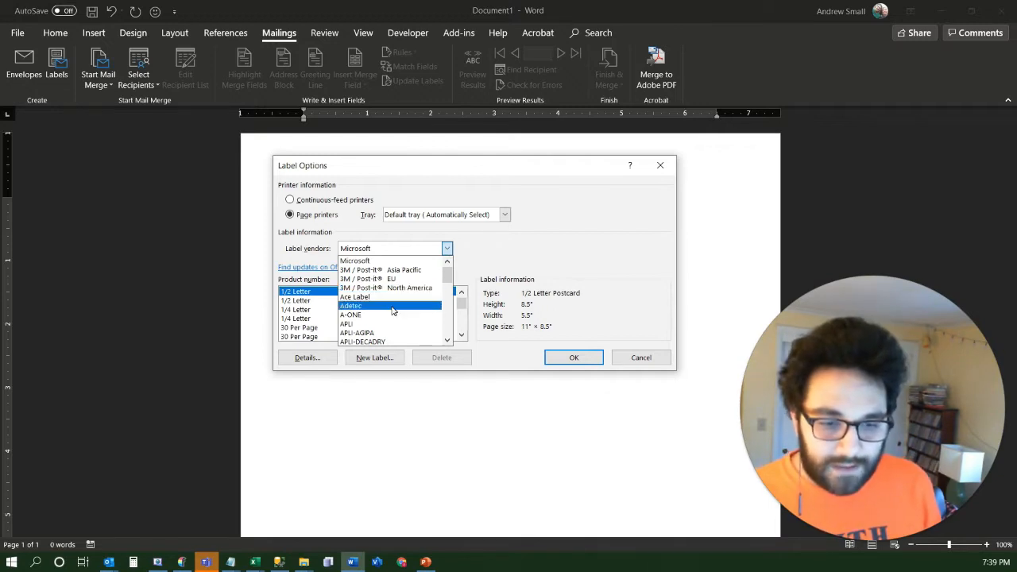
pyautogui.scroll(-3, 391, 311)
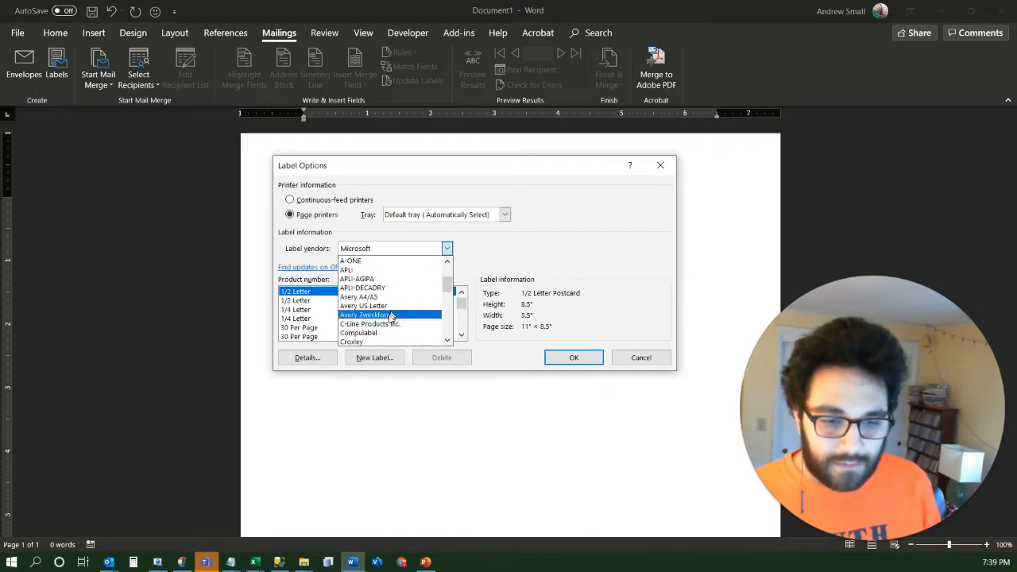
pyautogui.click(364, 306)
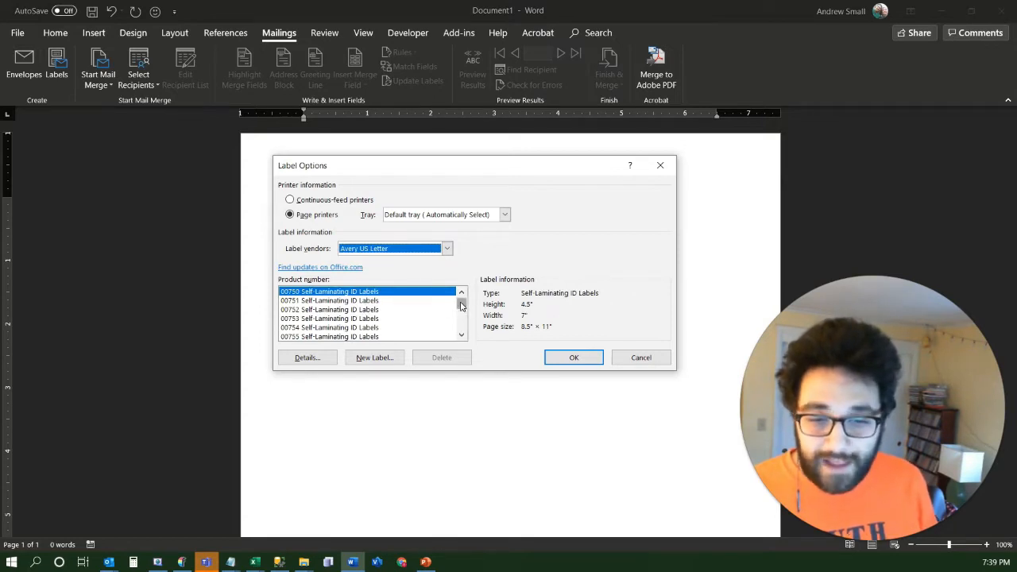
# Choose product number 18160 Address Labels and apply the label layout to the document
pyautogui.moveTo(460, 306)
pyautogui.mouseDown()
pyautogui.moveTo(461, 320)
pyautogui.moveTo(459, 294)
pyautogui.mouseUp()
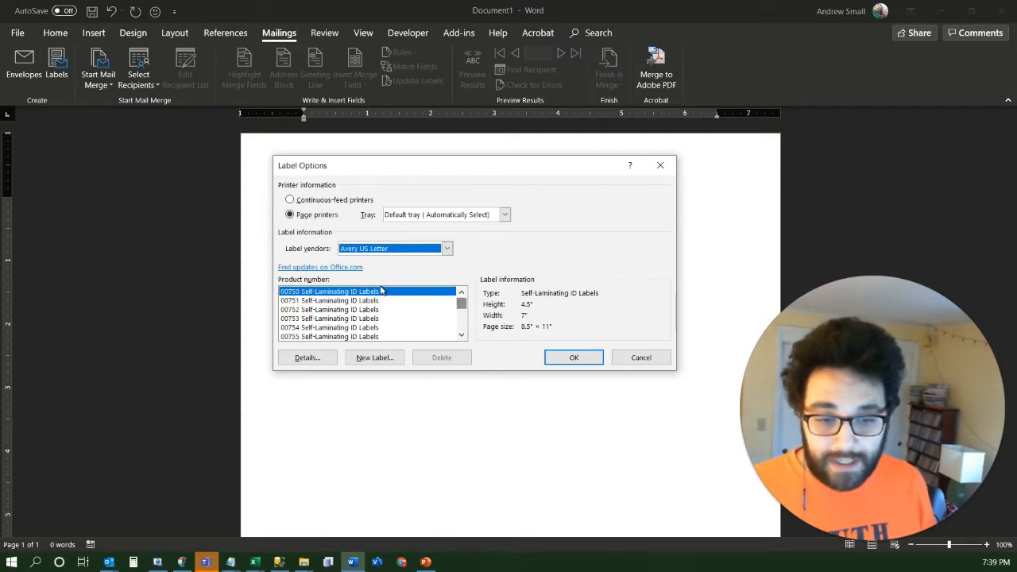
pyautogui.click(378, 295)
pyautogui.moveTo(460, 304); pyautogui.dragTo(448, 286)
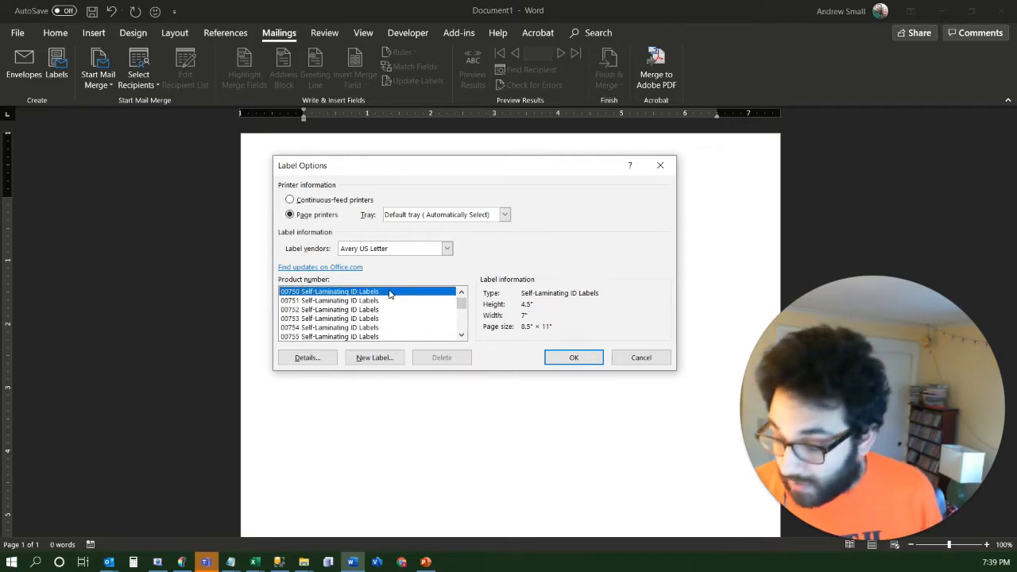
pyautogui.write('18160 Address')
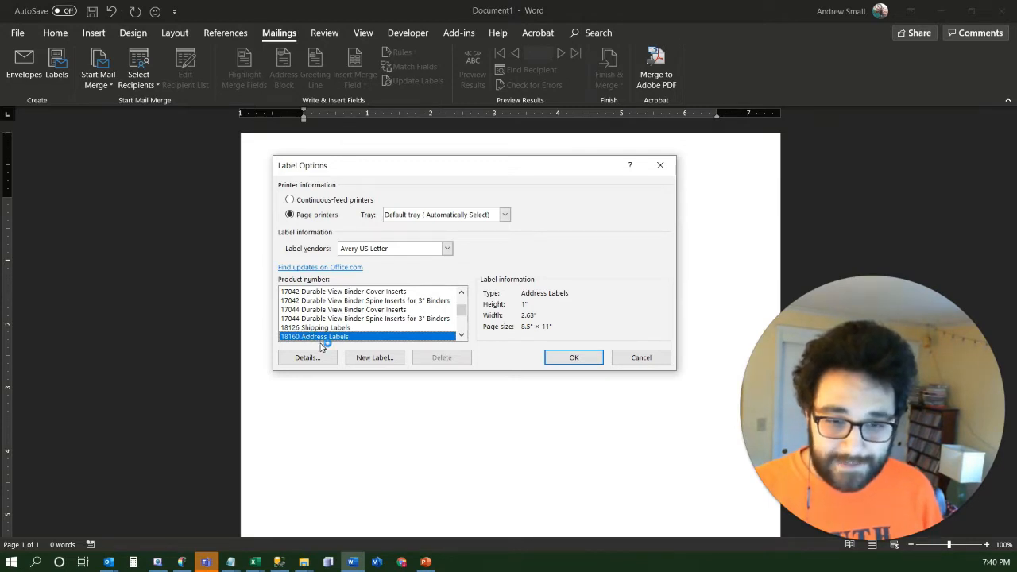
pyautogui.click(576, 358)
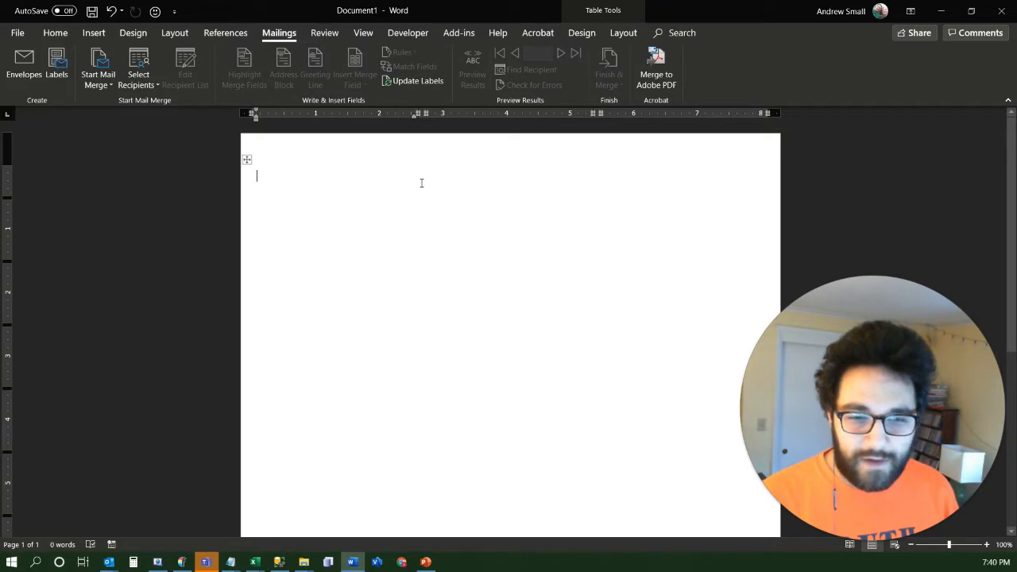
# Examine the grid of label cells across the whole page and return to the first label
pyautogui.hotkey('ctrl', 'a')
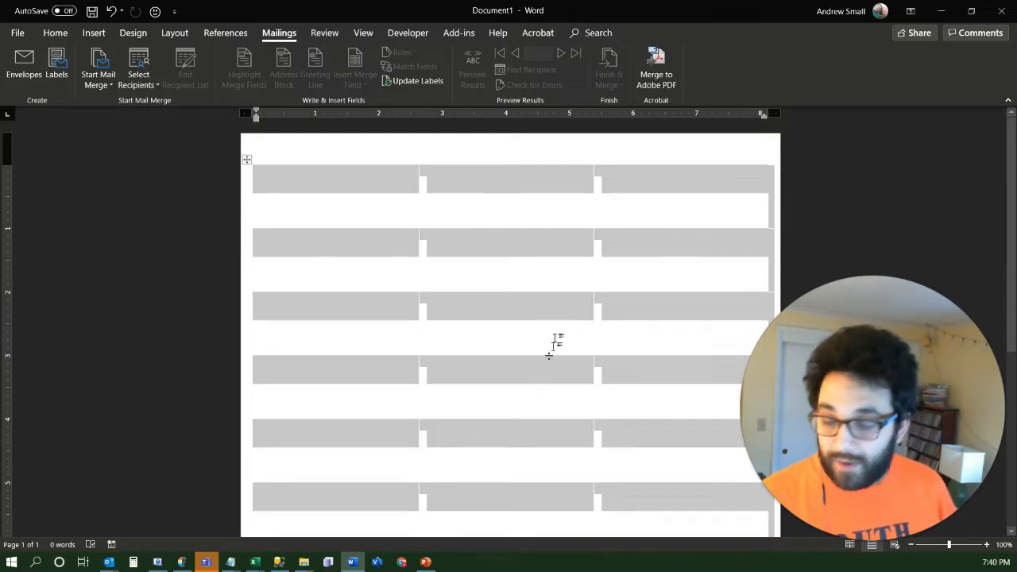
pyautogui.scroll(-2, 531, 393)
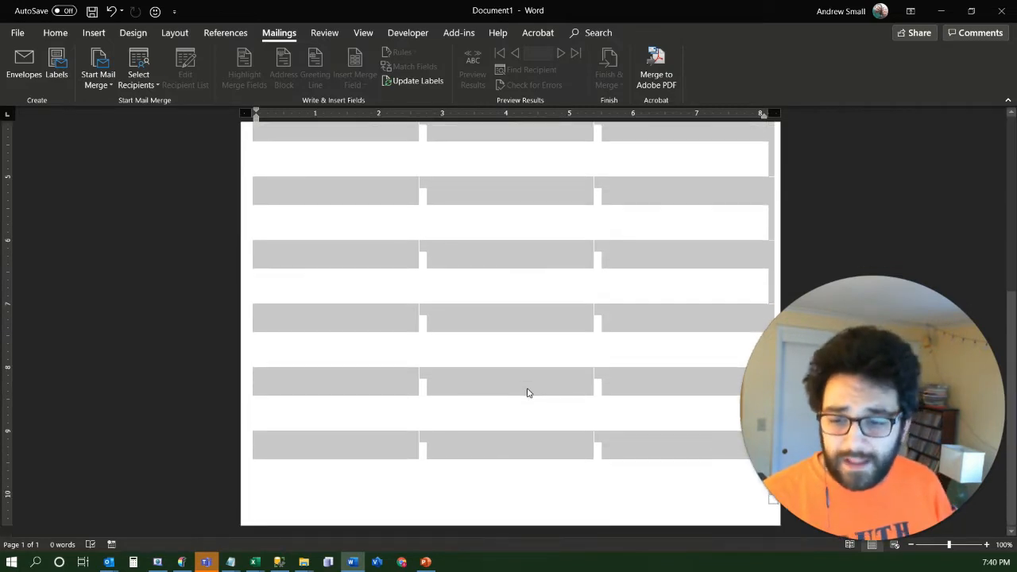
pyautogui.scroll(2, 527, 390)
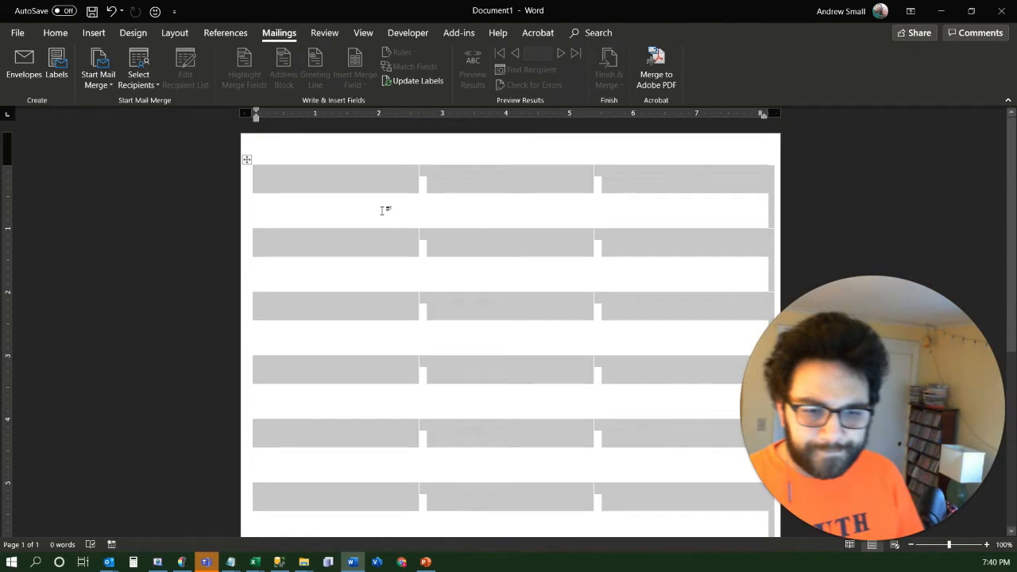
pyautogui.click(333, 167)
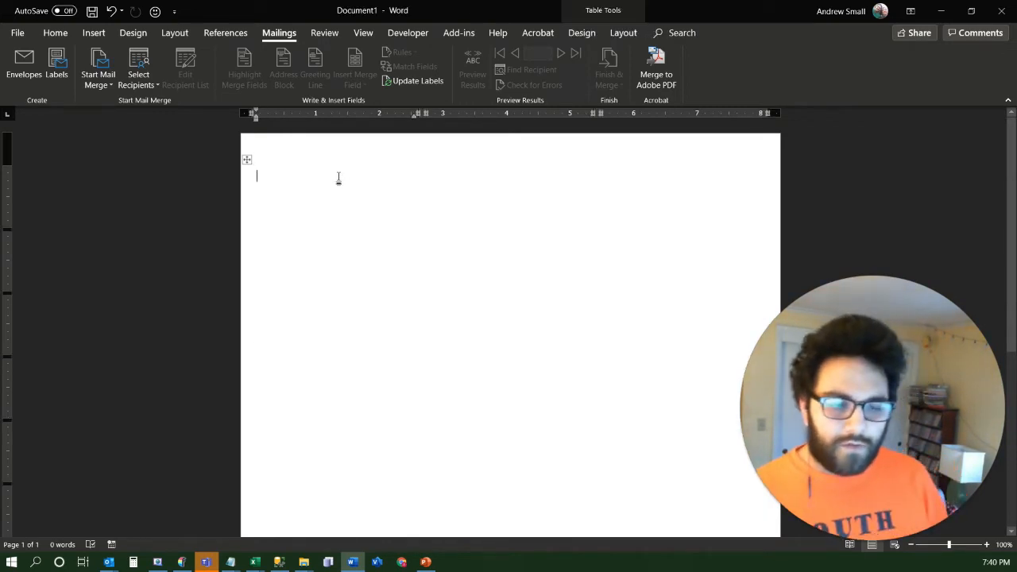
pyautogui.click(299, 153)
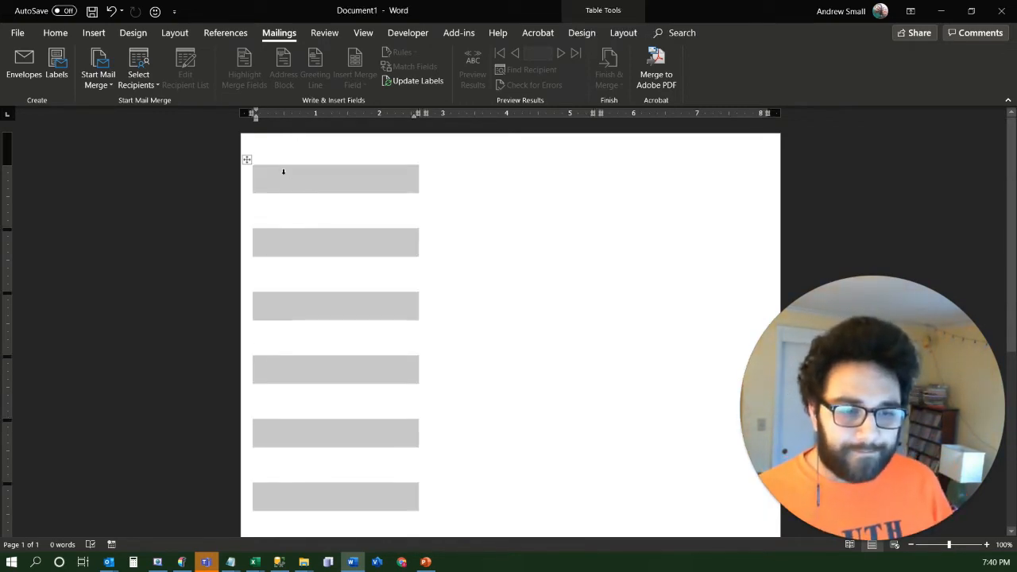
pyautogui.click(286, 168)
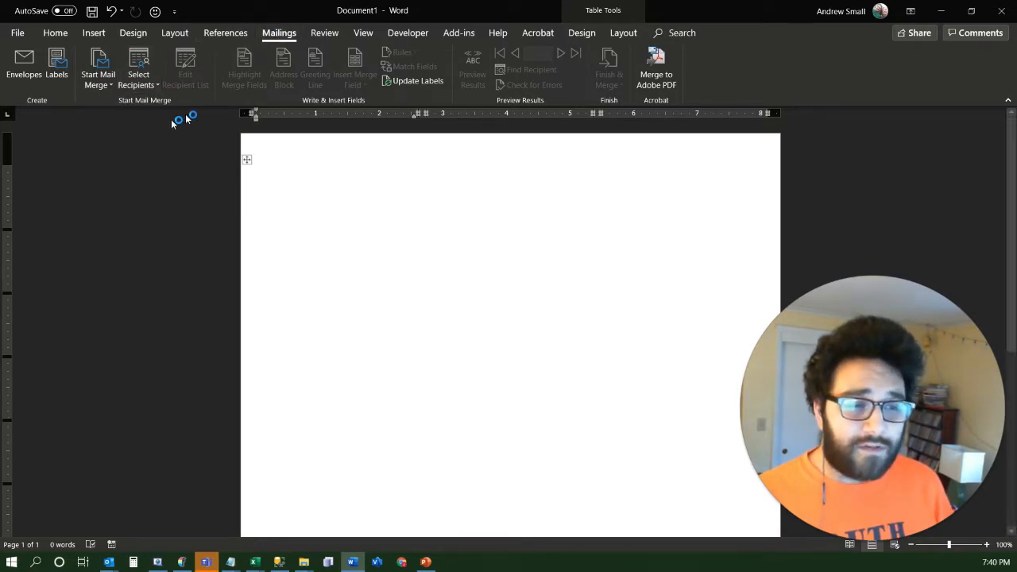
# Use an existing list as the merge recipients and open Lesson 8 Data.xlsx as the data source
pyautogui.click(151, 85)
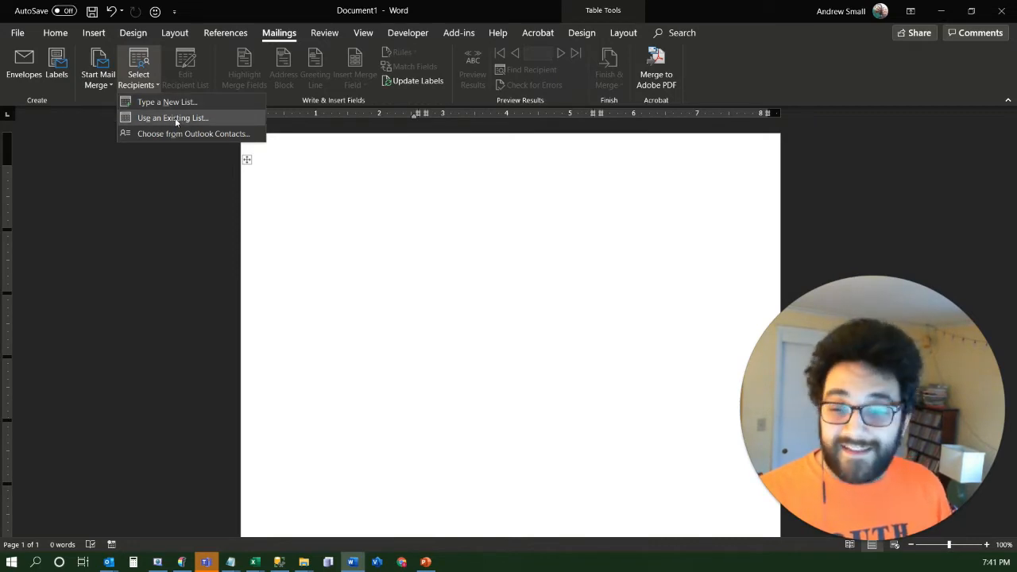
pyautogui.click(175, 117)
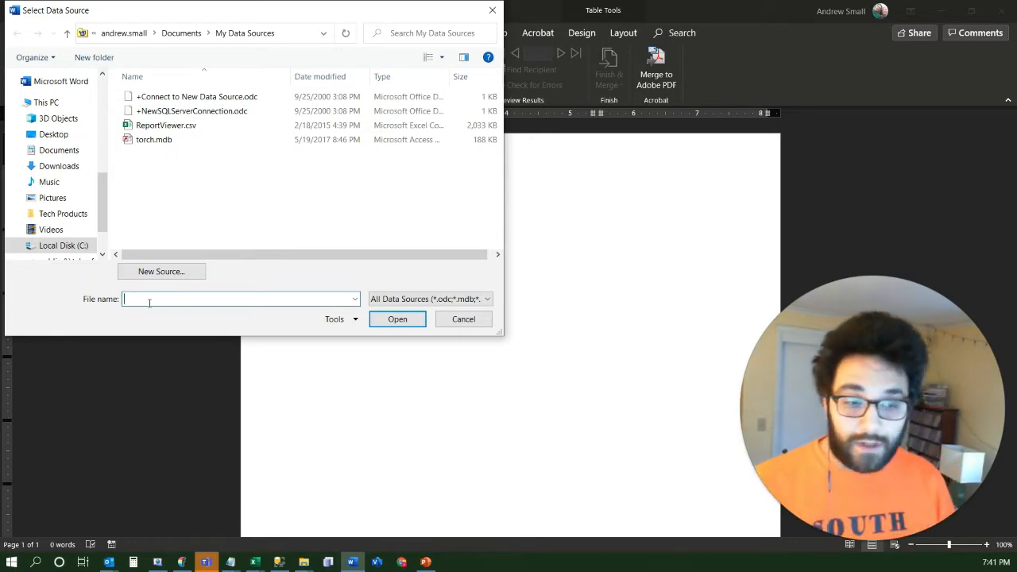
pyautogui.hotkey('ctrl', 'v')
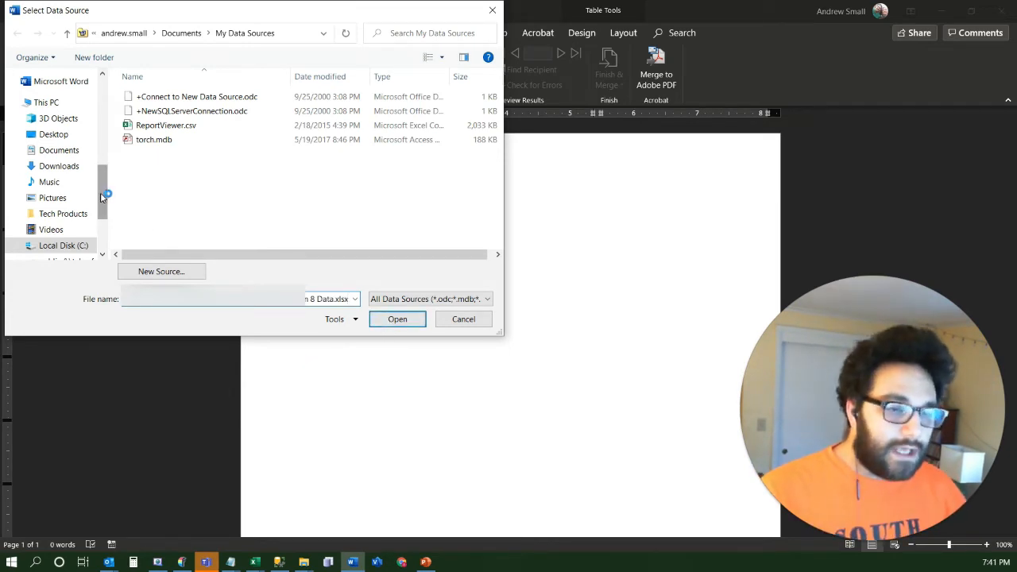
pyautogui.scroll(3, 105, 198)
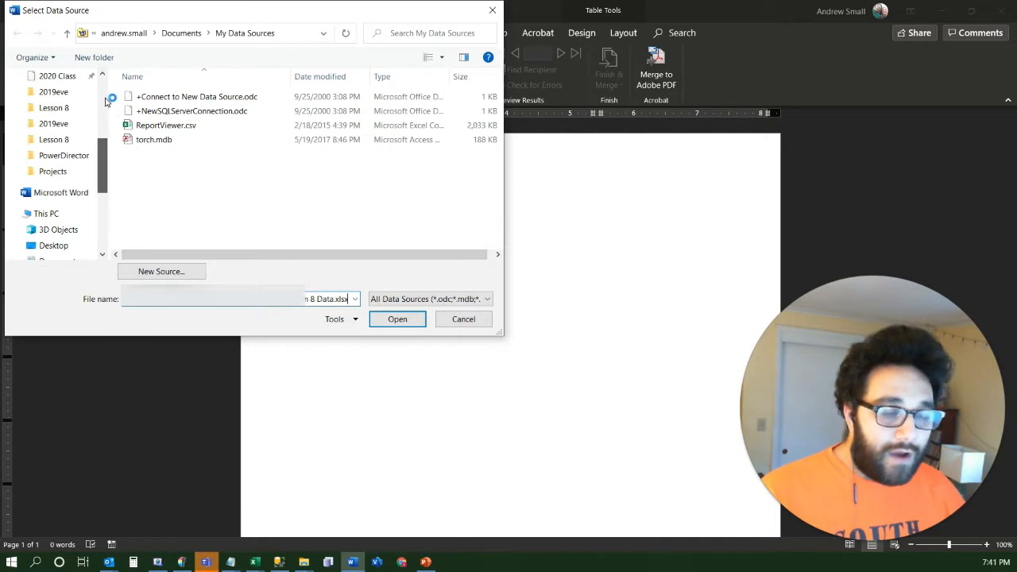
pyautogui.scroll(1, 105, 101)
pyautogui.scroll(4, 106, 100)
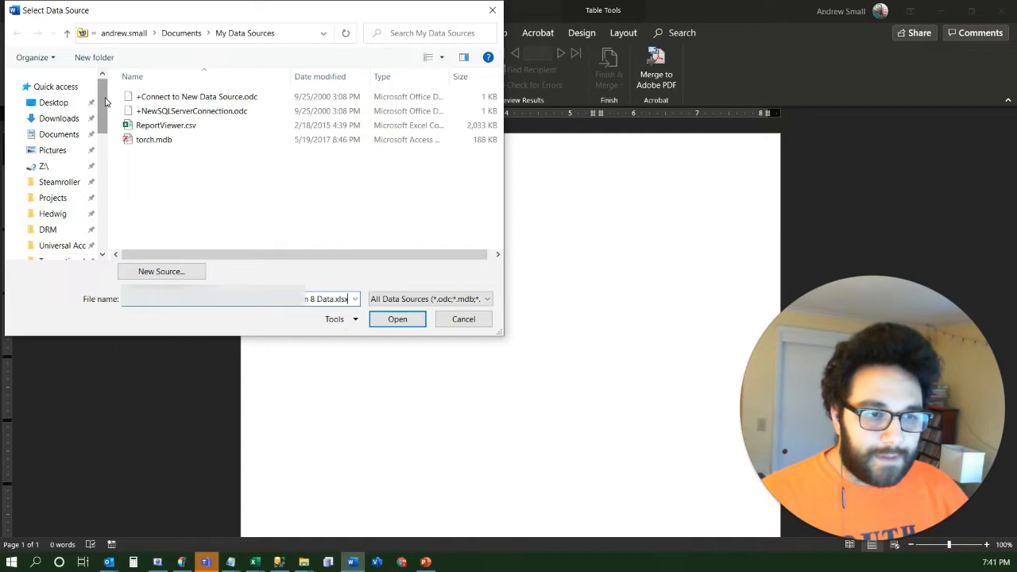
pyautogui.click(385, 322)
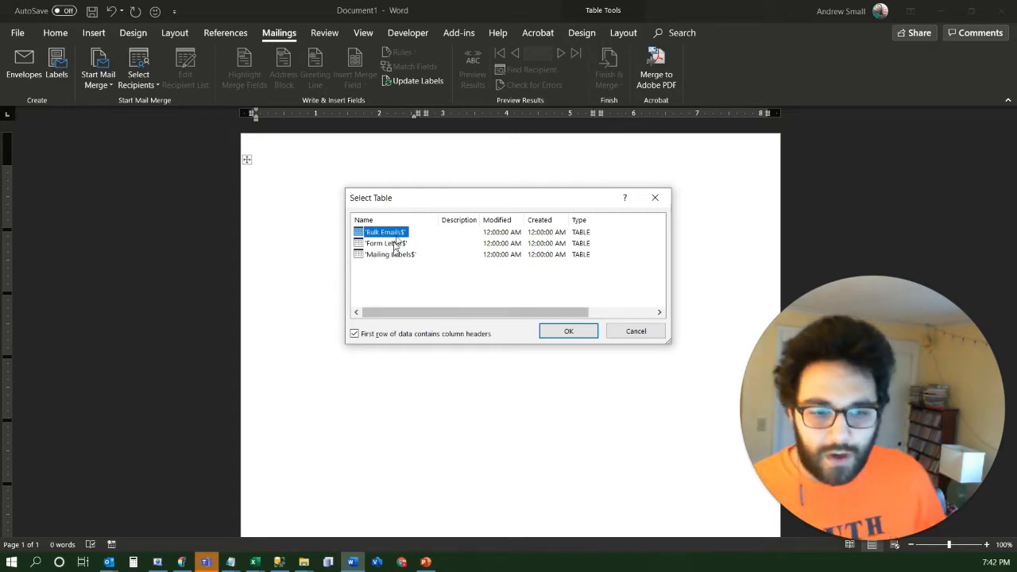
# Select the Mailing Labels$ table as the recipient list, with the first row of data containing column headers
pyautogui.moveTo(426, 200); pyautogui.dragTo(377, 184)
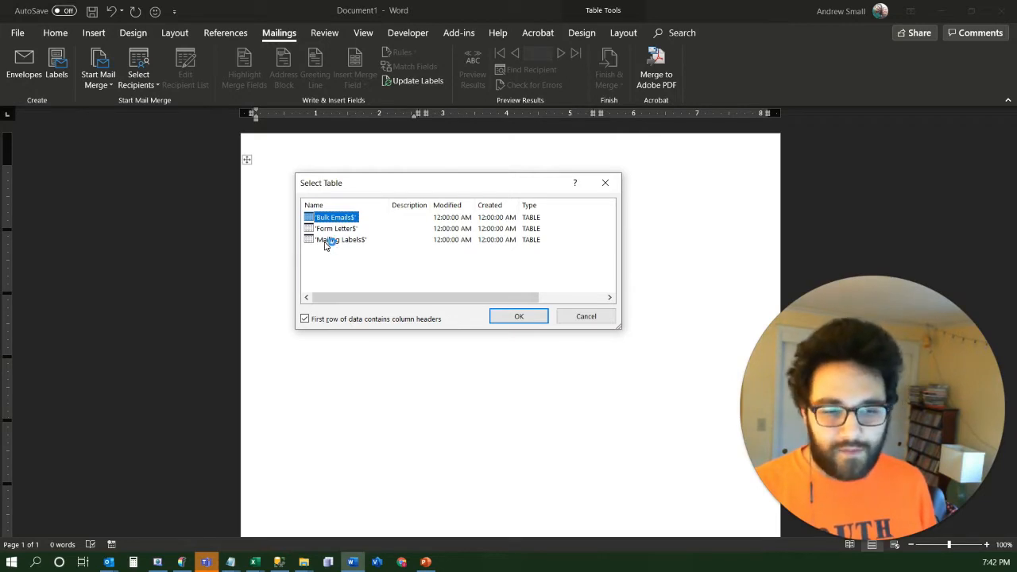
pyautogui.click(325, 242)
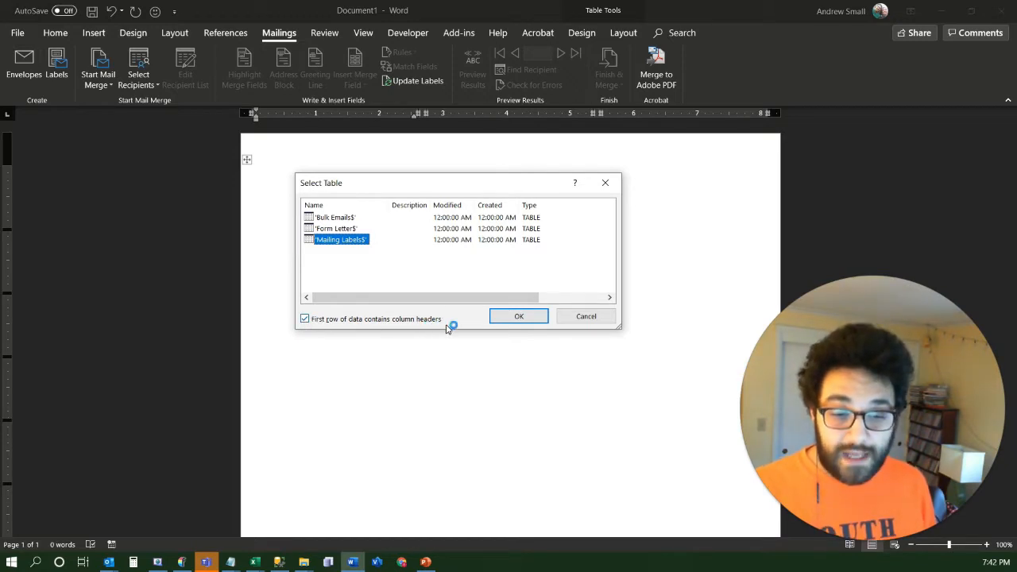
pyautogui.click(305, 320)
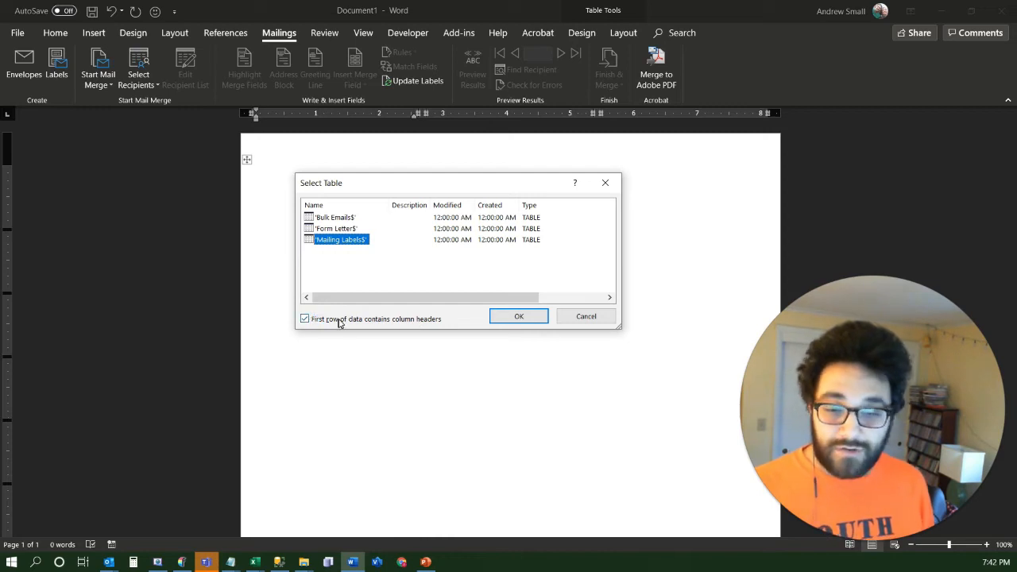
pyautogui.click(521, 318)
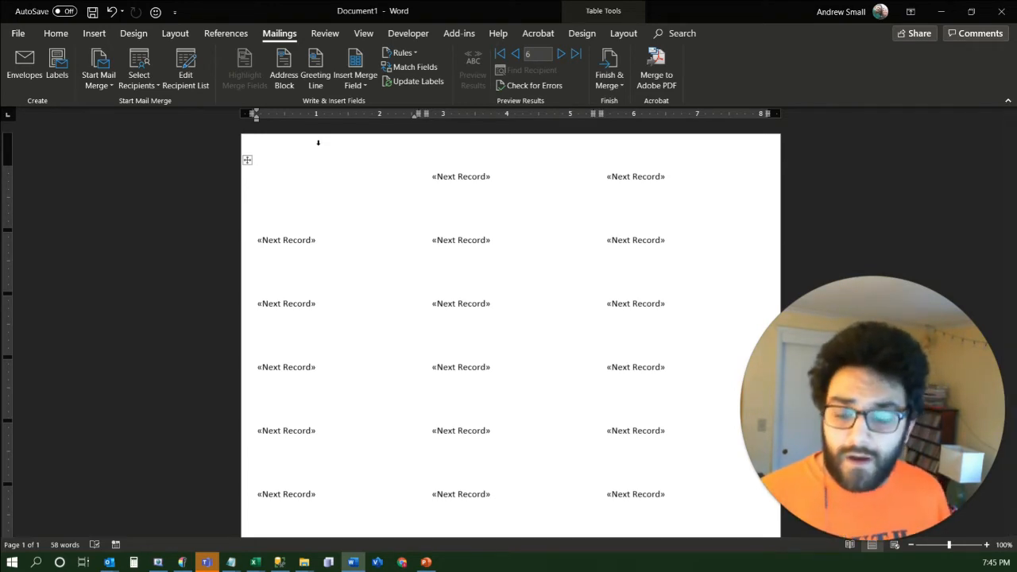
# Start an address block for the first label and preview the recipients' addresses from record 1 through record 8
pyautogui.click(284, 76)
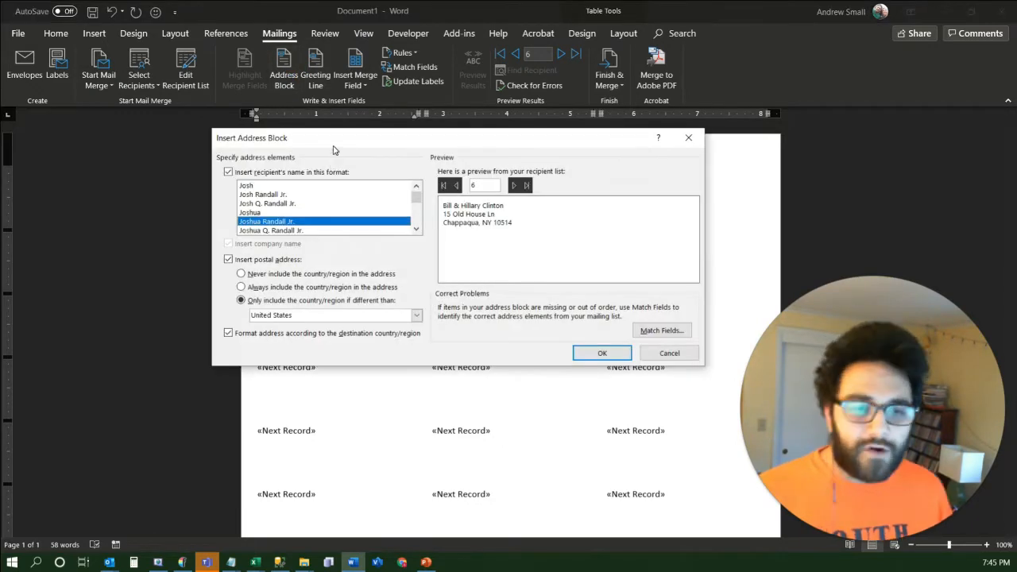
pyautogui.click(315, 140)
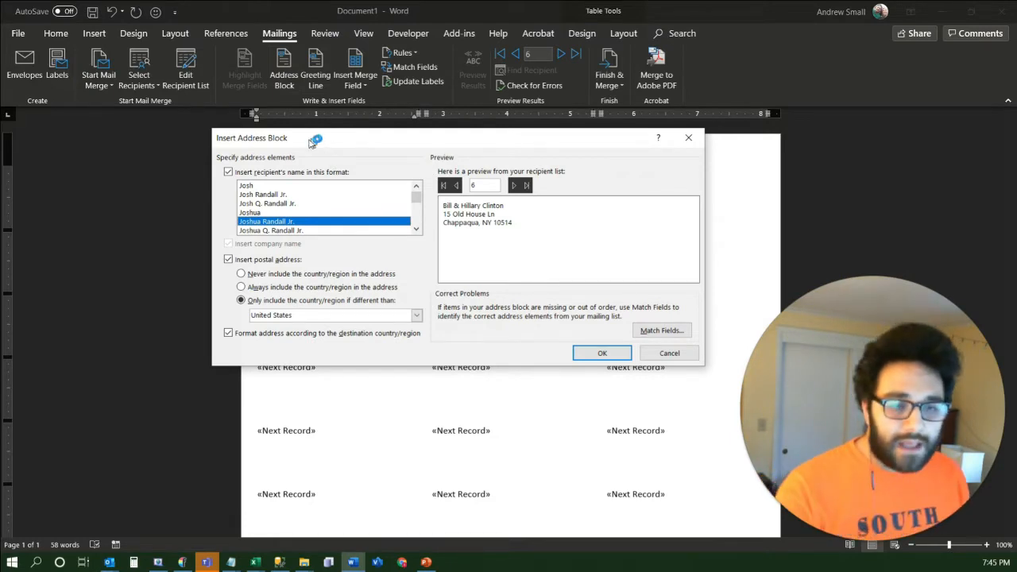
pyautogui.moveTo(314, 140); pyautogui.dragTo(310, 119)
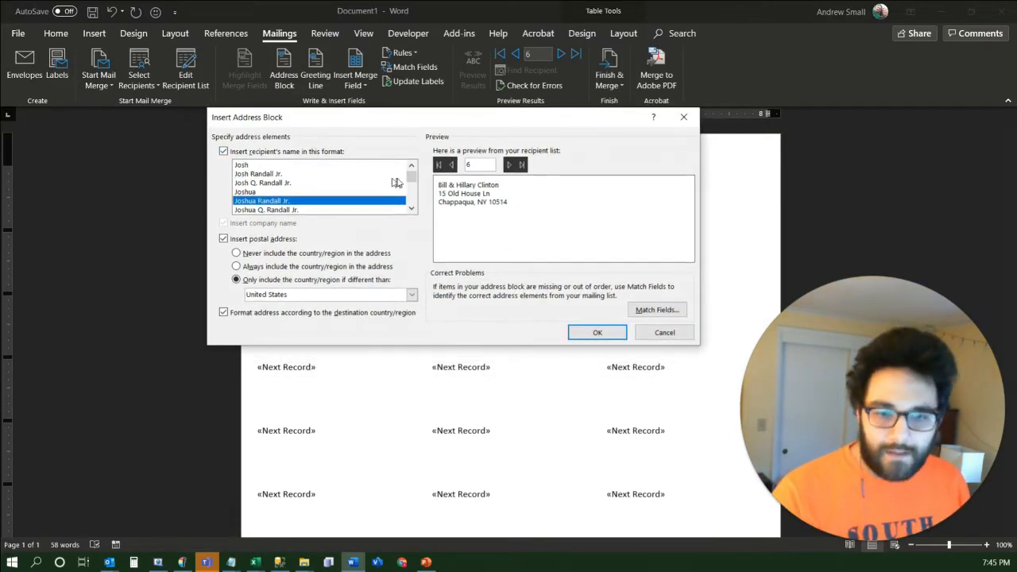
pyautogui.click(438, 166)
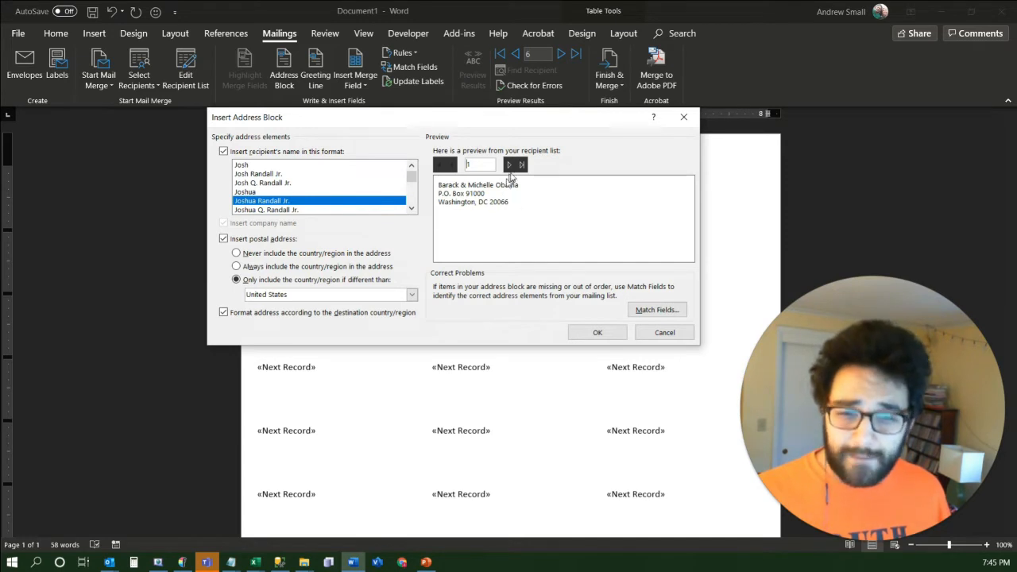
pyautogui.click(511, 167)
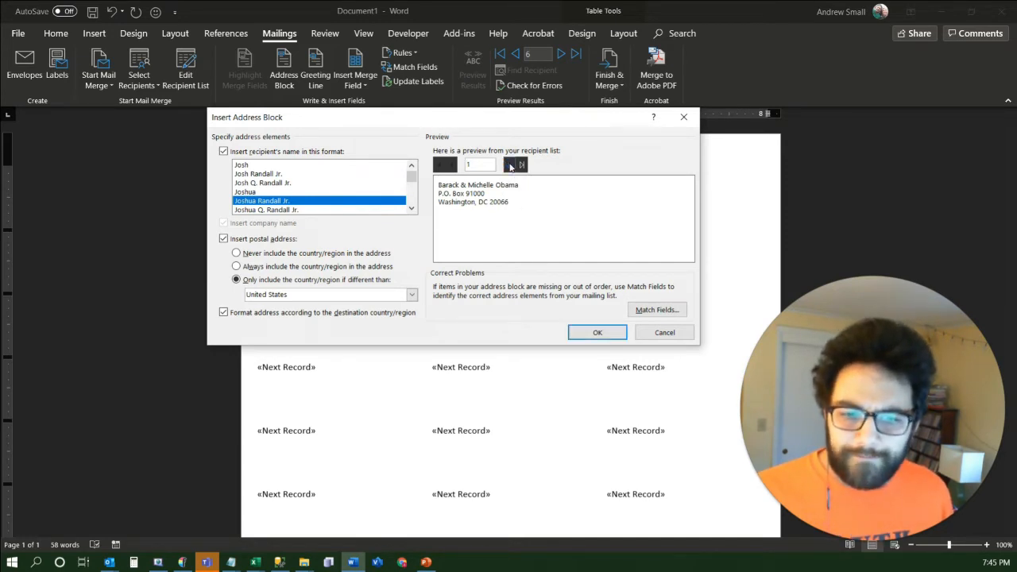
pyautogui.click(511, 167)
pyautogui.click(511, 167)
pyautogui.click(511, 167)
pyautogui.click(510, 167)
pyautogui.click(511, 167)
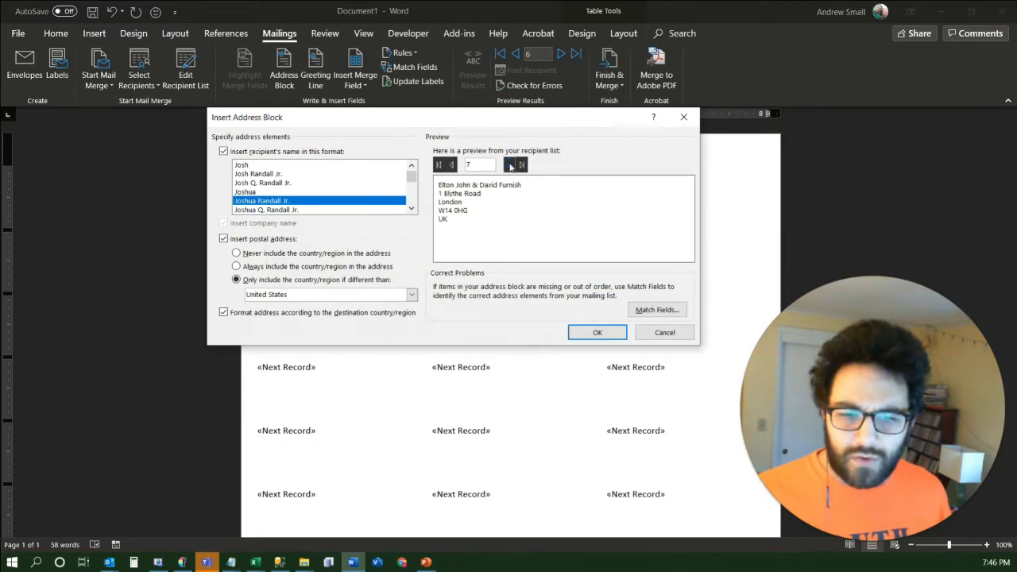
pyautogui.click(511, 167)
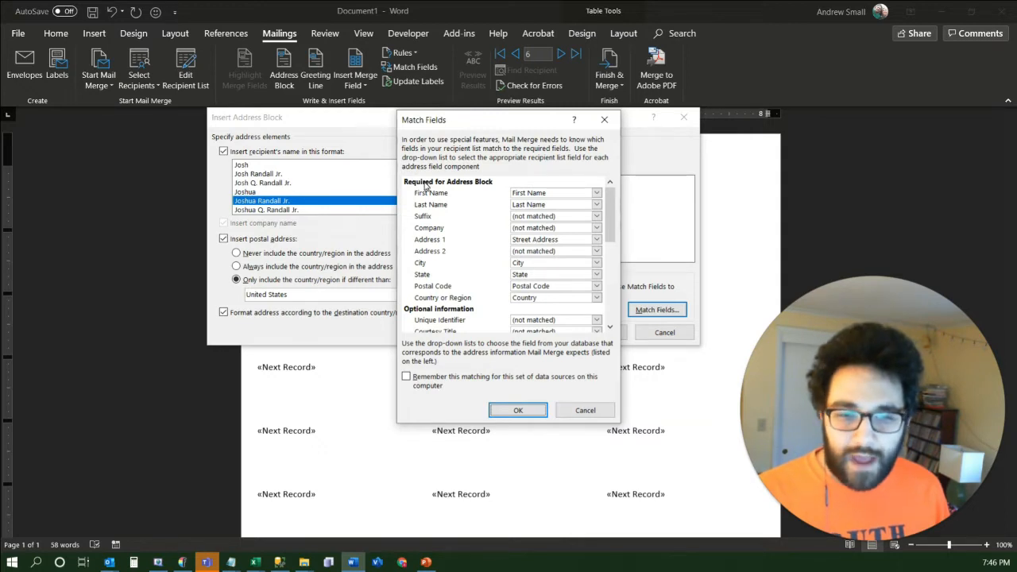
# Match the address block's Postal Code to the Postal Code Formatted field and check the address preview
pyautogui.click(597, 288)
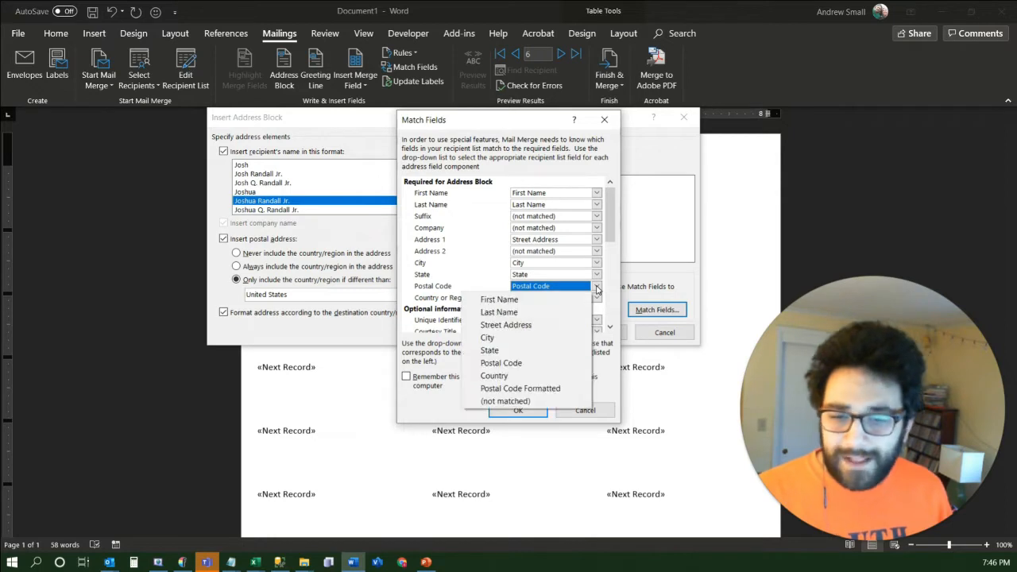
pyautogui.click(545, 390)
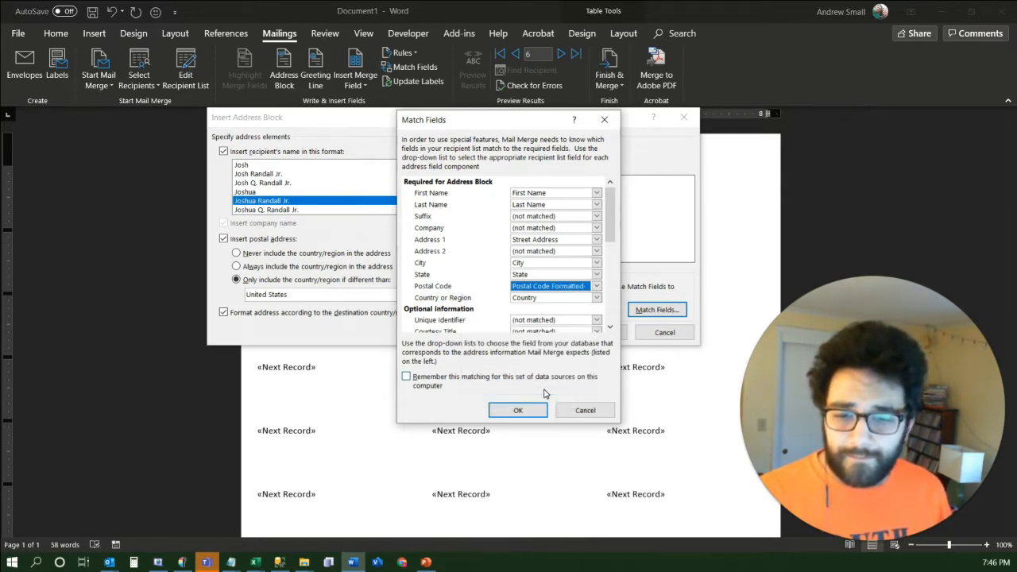
pyautogui.click(518, 411)
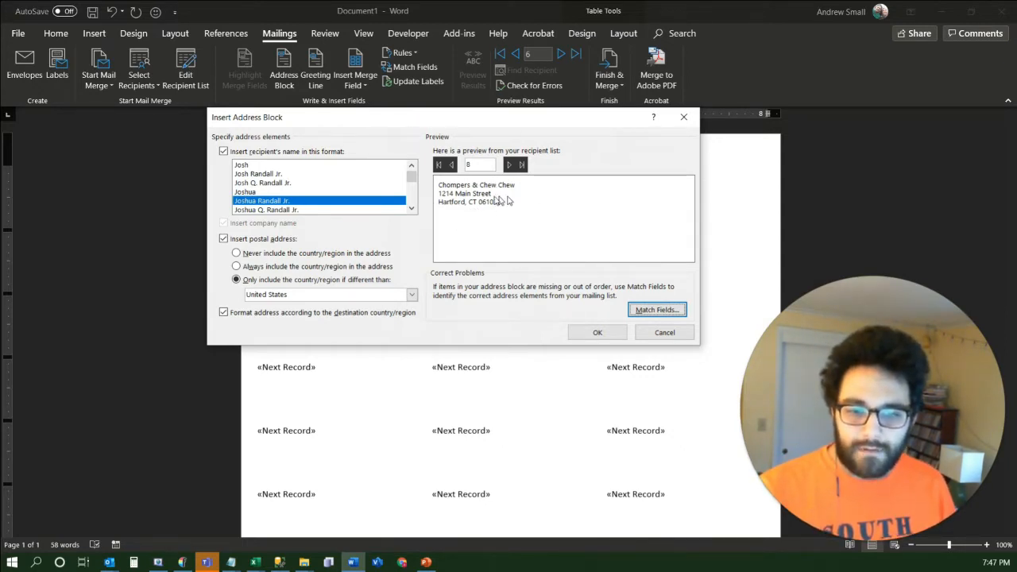
pyautogui.click(509, 165)
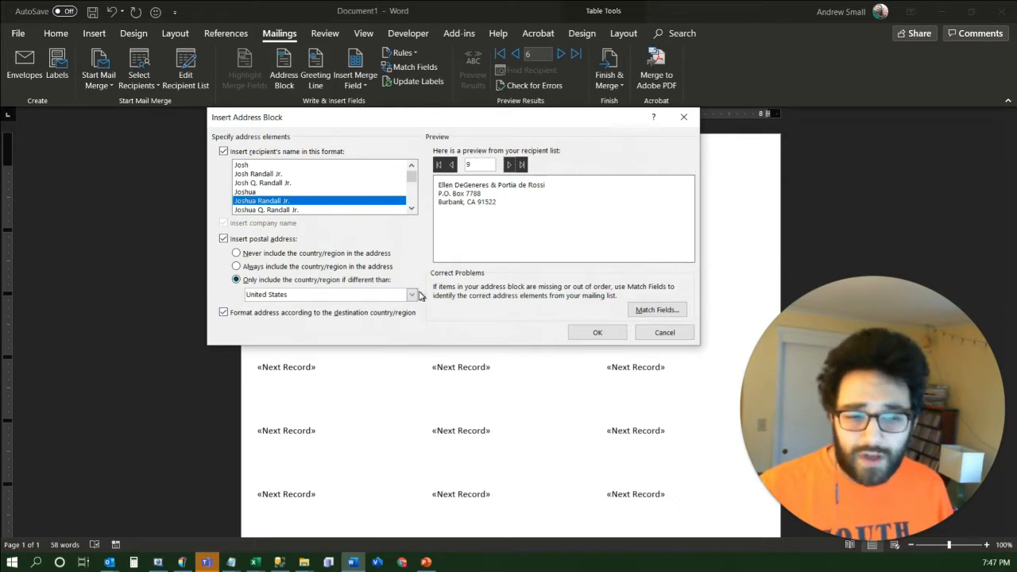
# Preview addresses with the country always included, and insert the address block with the country only if different from United States
pyautogui.click(270, 266)
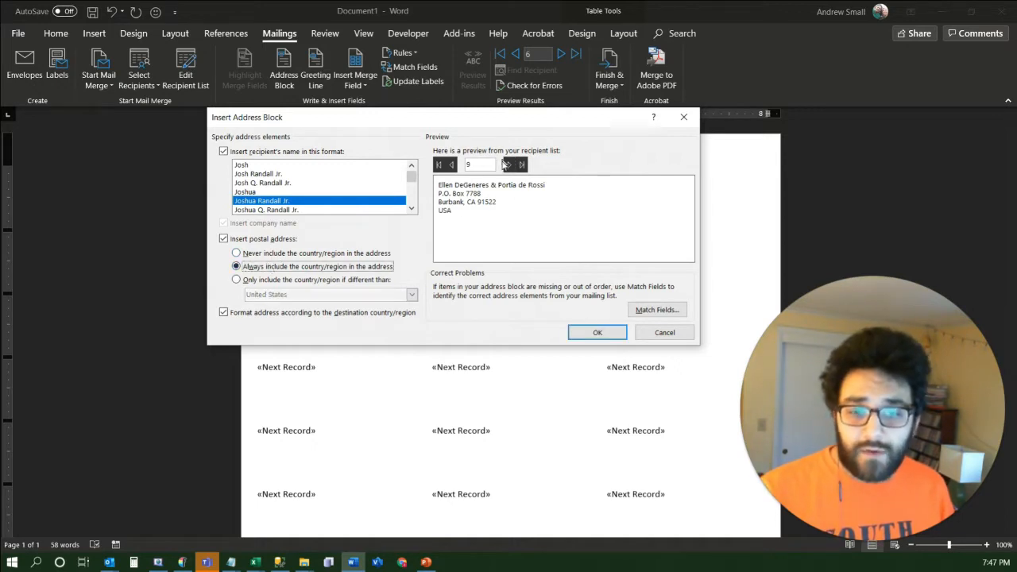
pyautogui.click(509, 166)
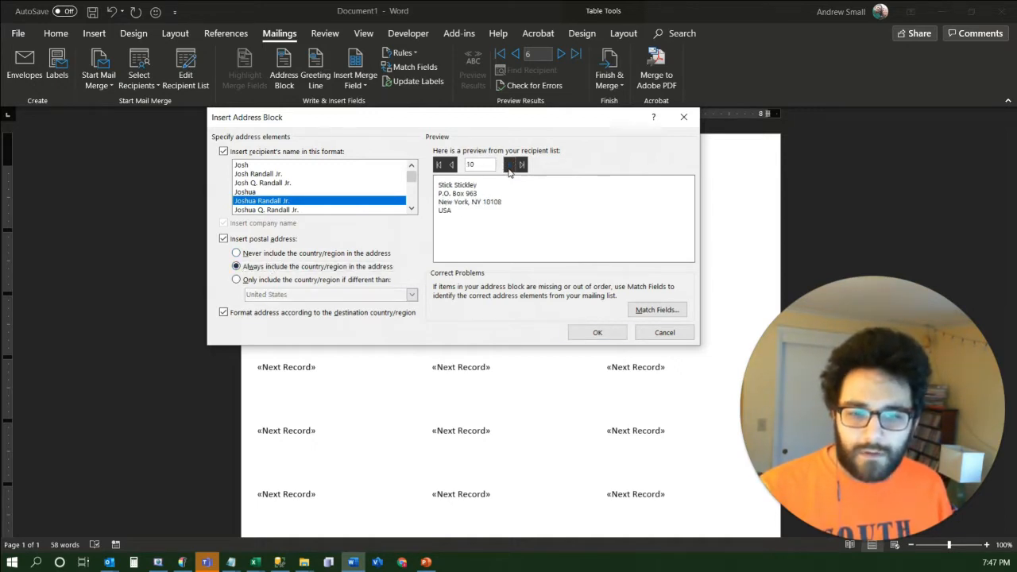
pyautogui.press('Return')
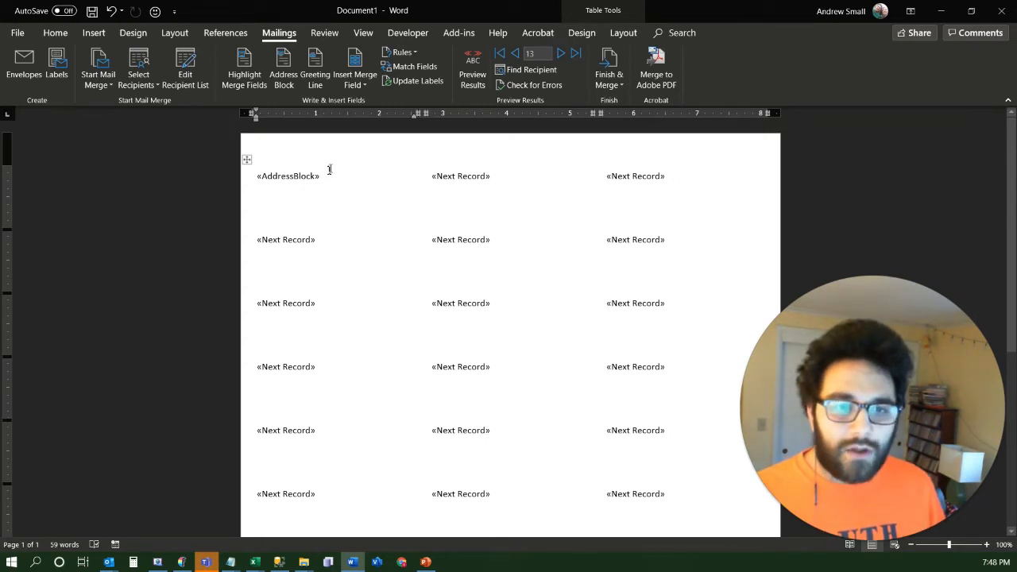
# Update the labels so that every label on the sheet contains the address block
pyautogui.click(413, 83)
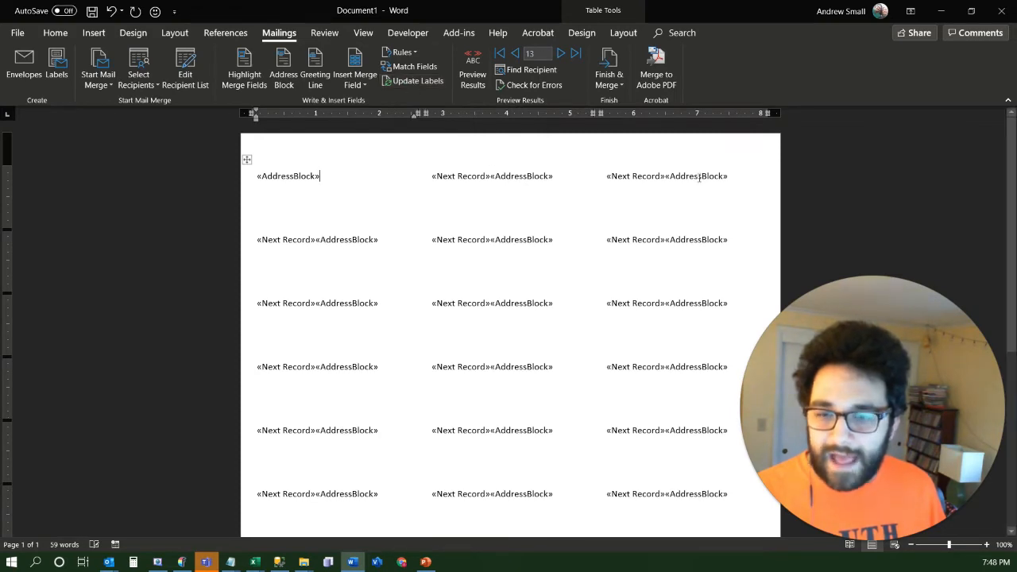
pyautogui.scroll(-2, 585, 448)
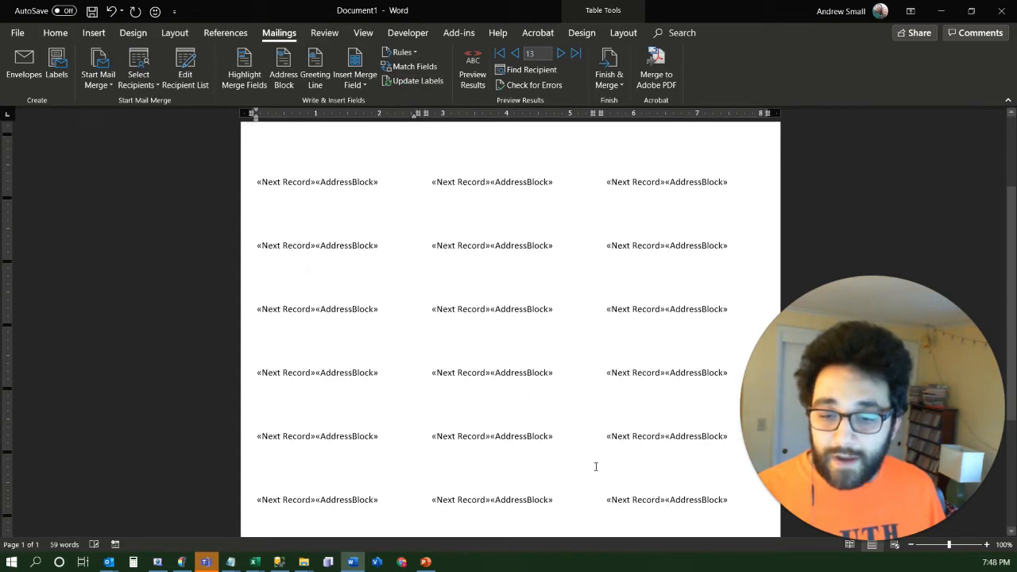
pyautogui.scroll(2, 589, 445)
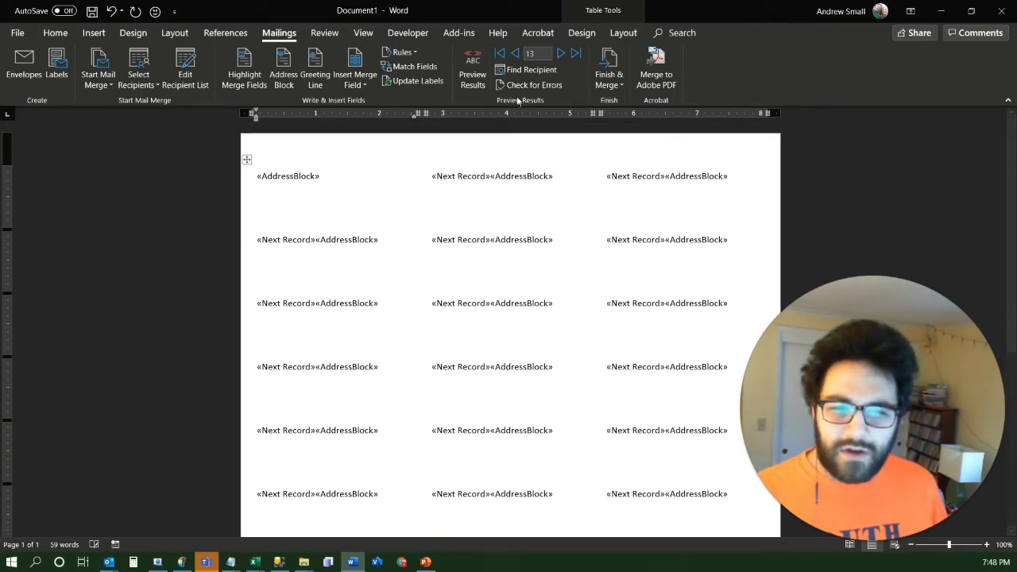
# Preview the merged results and examine how the addresses fit the labels across the whole page
pyautogui.click(477, 74)
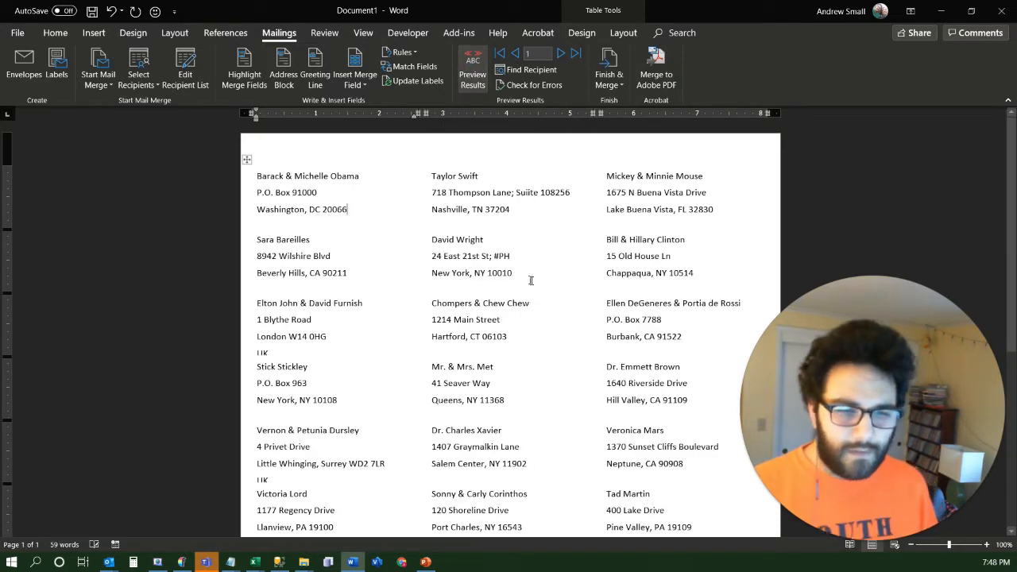
pyautogui.scroll(-5, 525, 279)
pyautogui.scroll(-2, 525, 279)
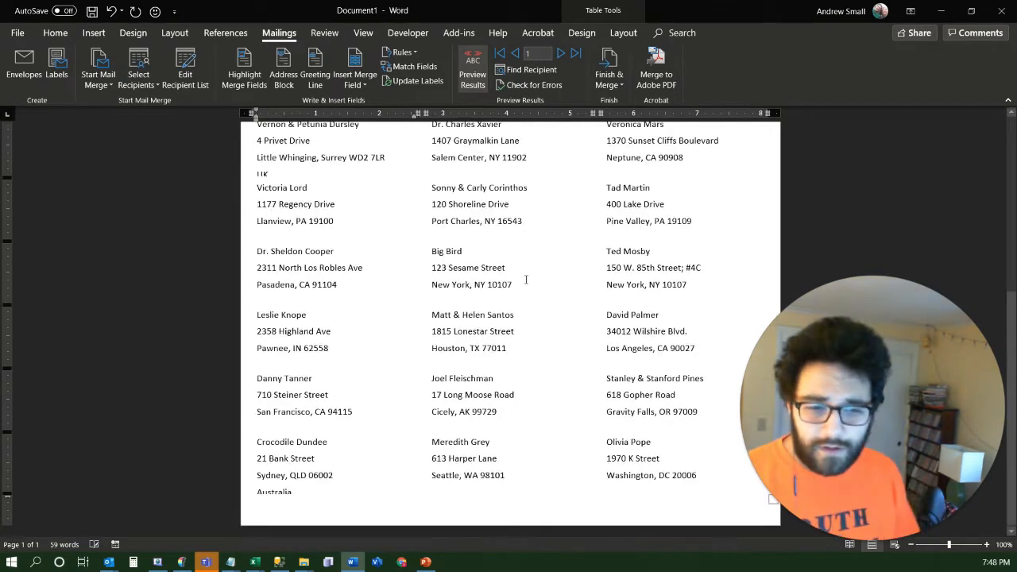
pyautogui.scroll(7, 353, 181)
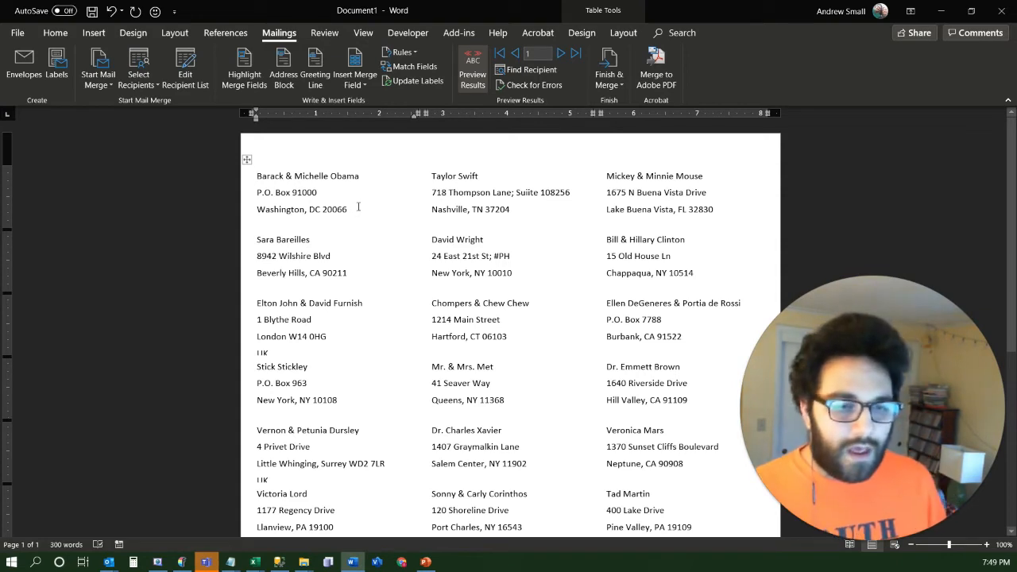
# Remove the space before the paragraph for the whole address in the first label
pyautogui.moveTo(358, 207); pyautogui.dragTo(277, 176)
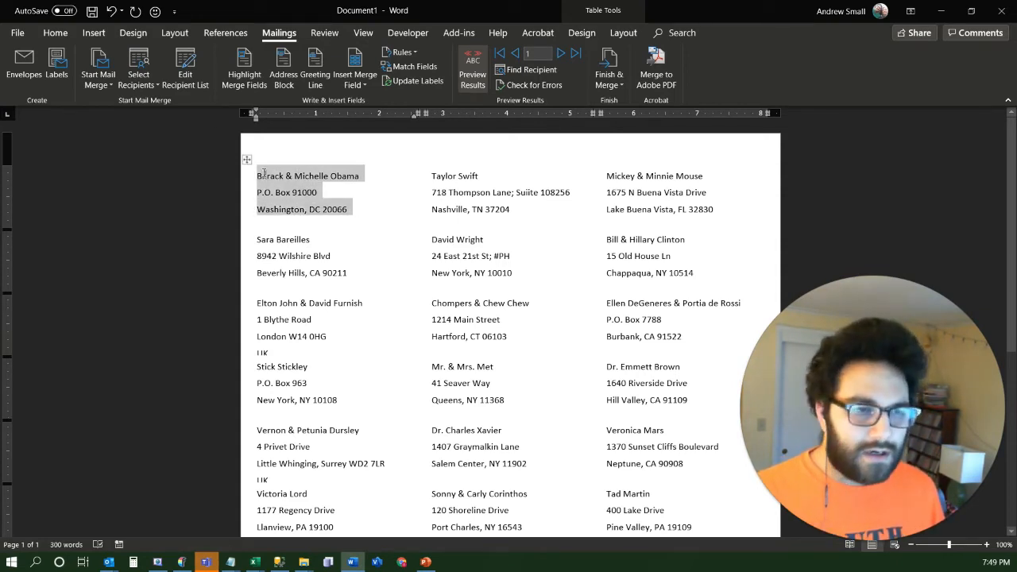
pyautogui.click(56, 33)
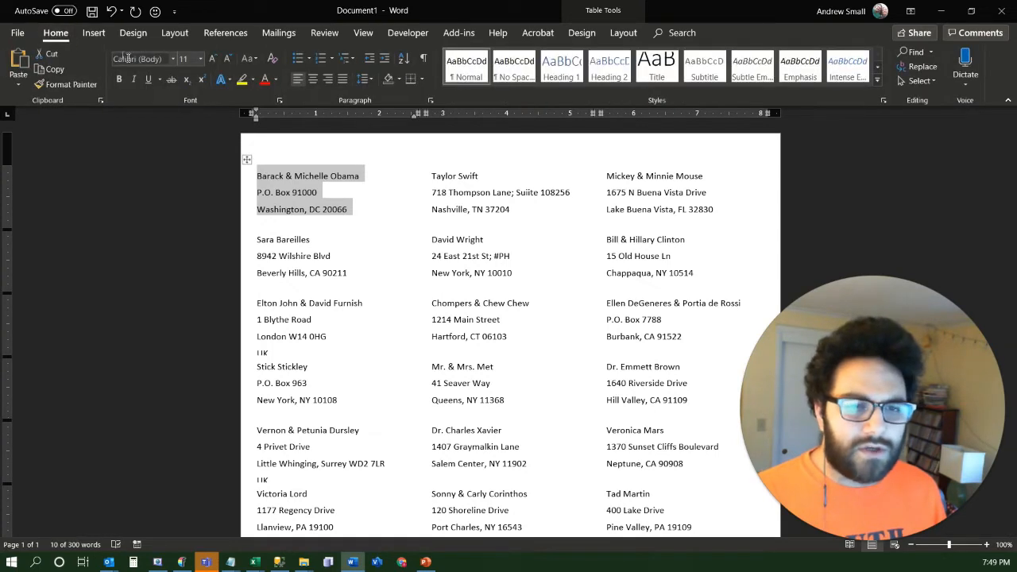
pyautogui.click(373, 79)
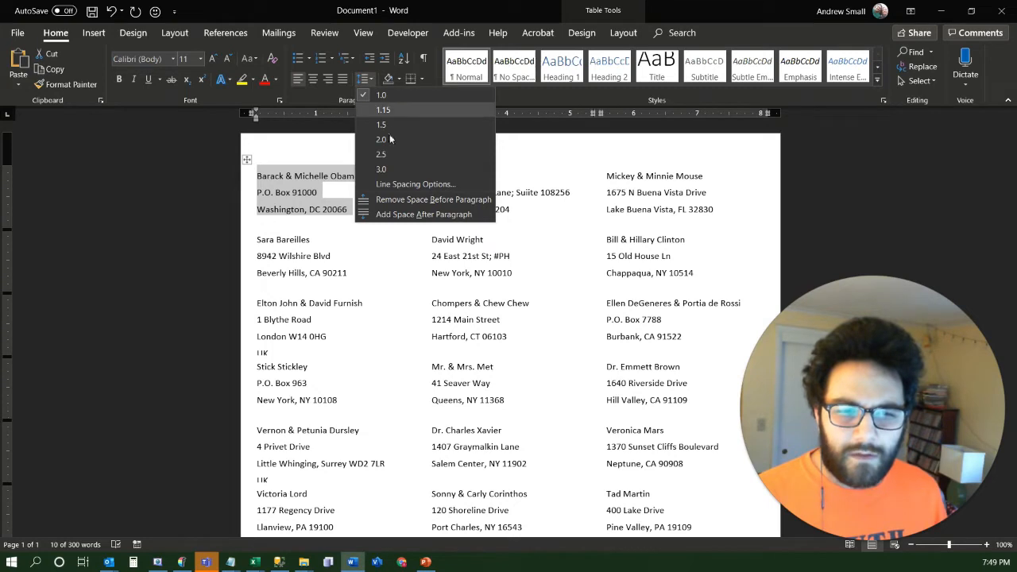
pyautogui.click(406, 208)
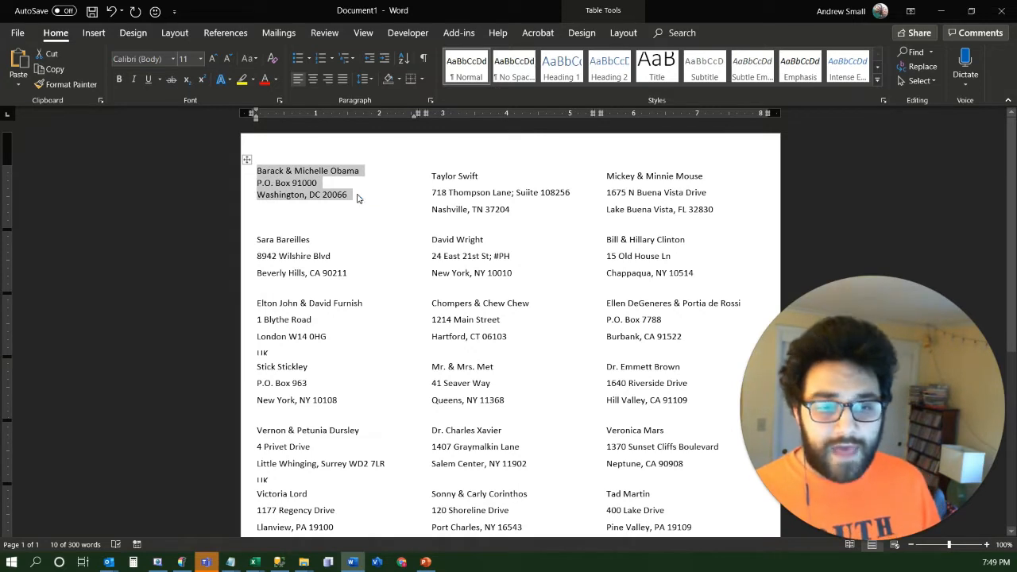
# Update the labels so every label takes on the paragraph spacing of the first label
pyautogui.click(274, 35)
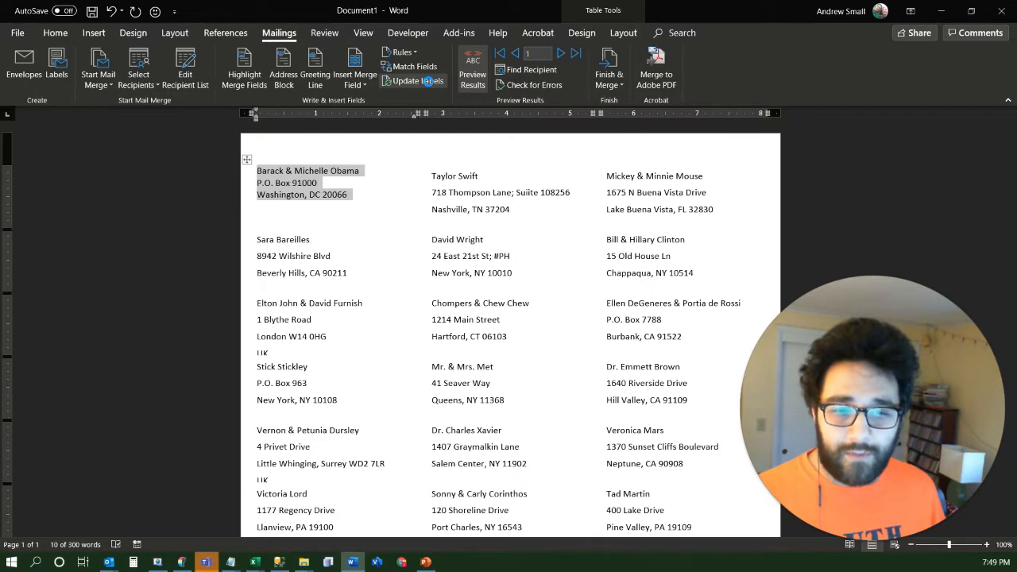
pyautogui.click(429, 82)
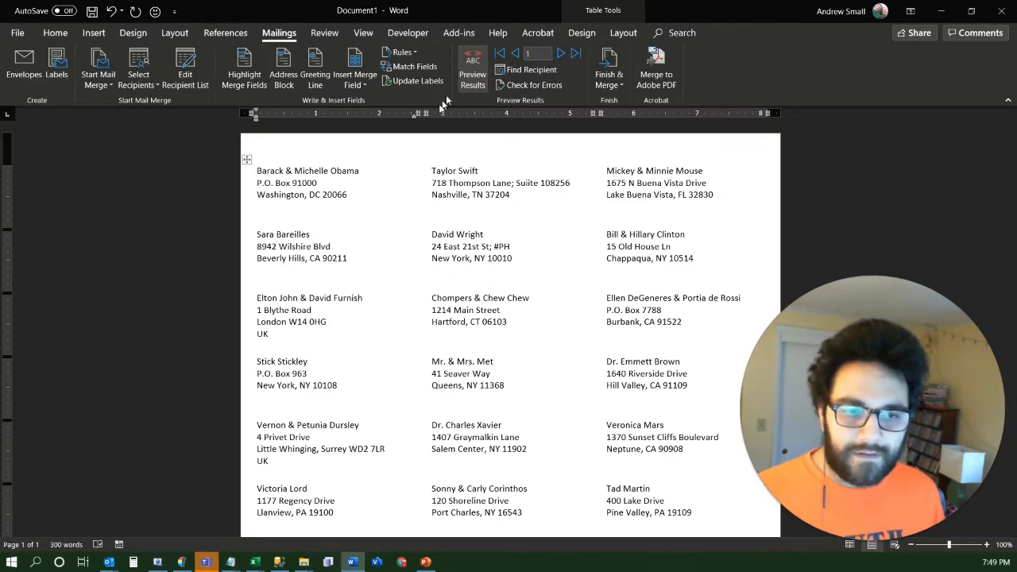
# Try to bold only the name line of the first label's address block and carry it over to all labels
pyautogui.moveTo(359, 199); pyautogui.dragTo(278, 182)
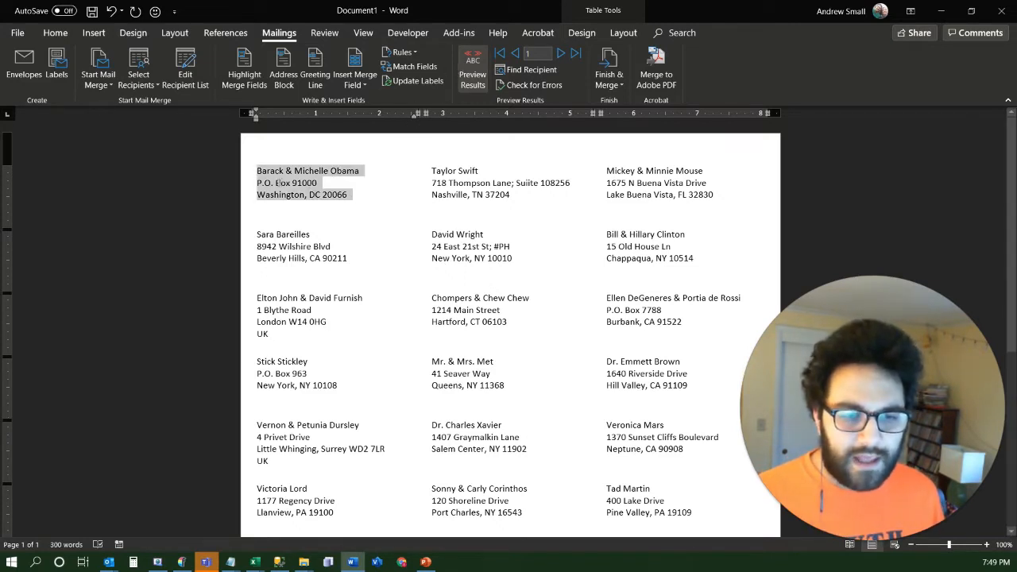
pyautogui.click(362, 172)
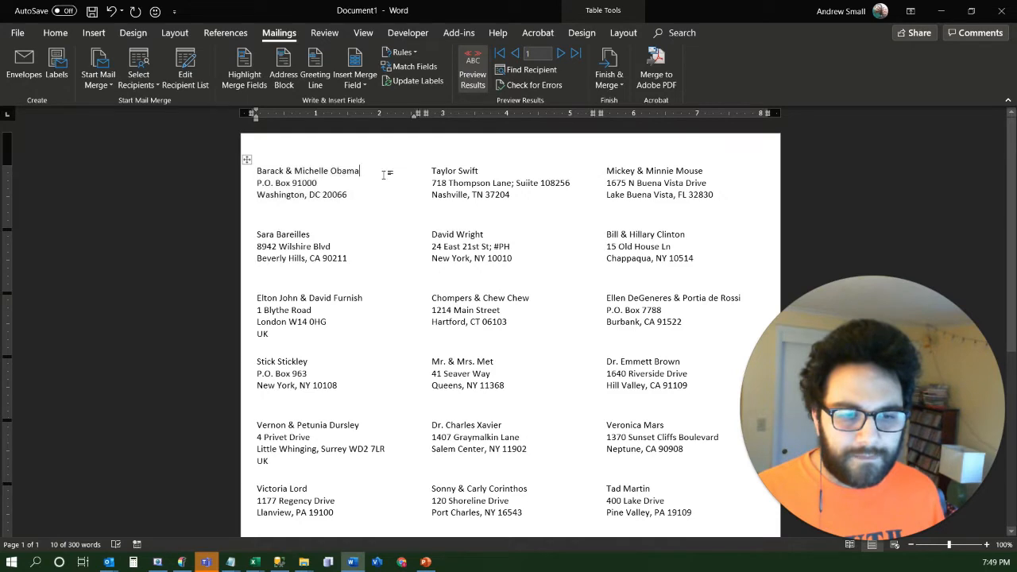
pyautogui.moveTo(362, 173); pyautogui.dragTo(242, 175)
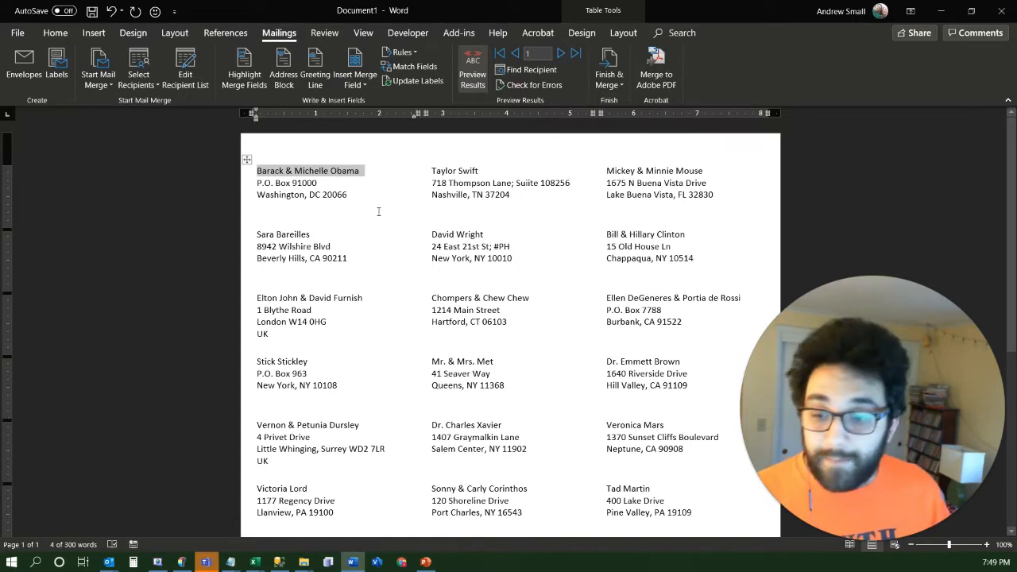
pyautogui.hotkey('ctrl', 'b')
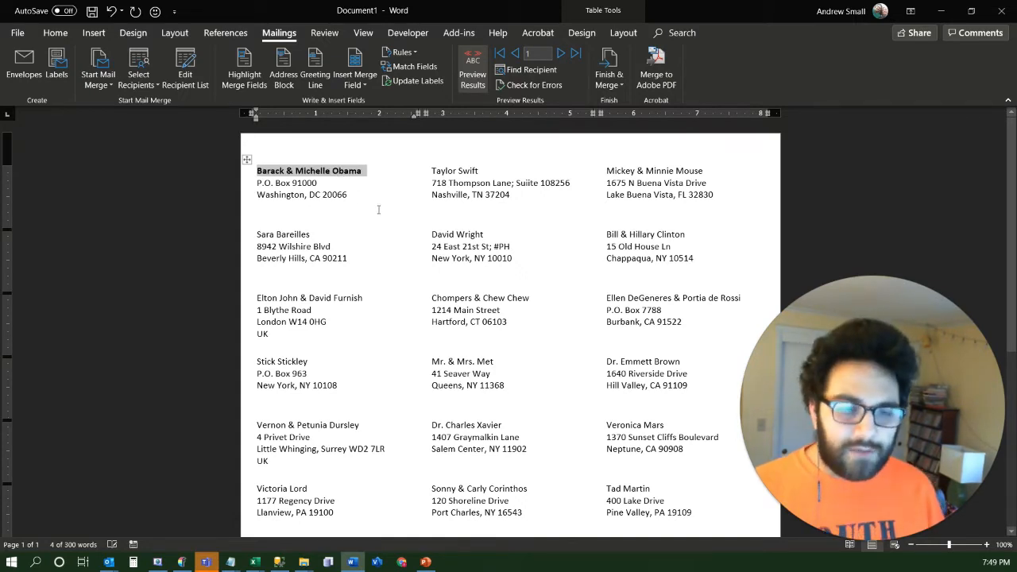
pyautogui.click(410, 83)
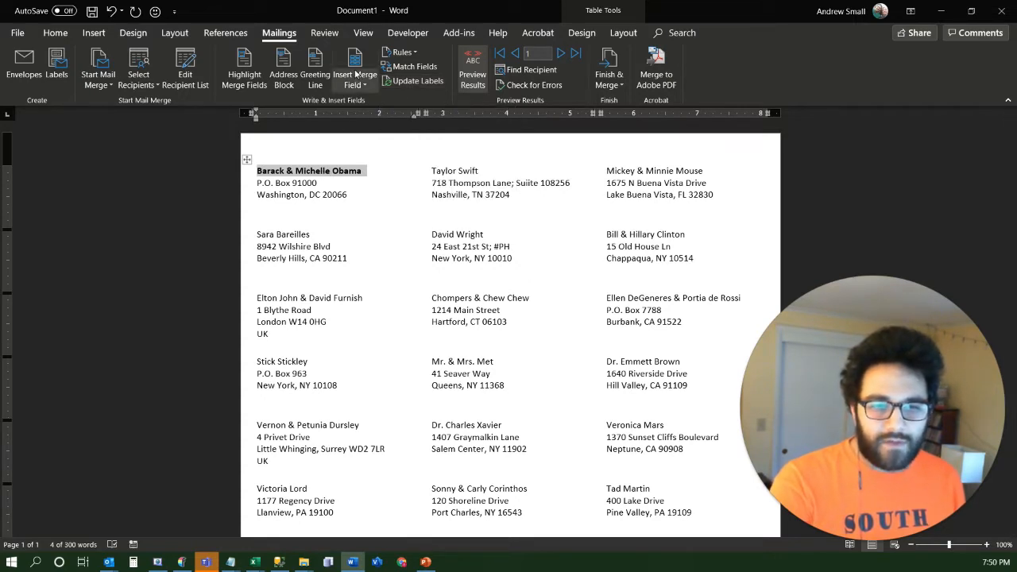
pyautogui.click(473, 65)
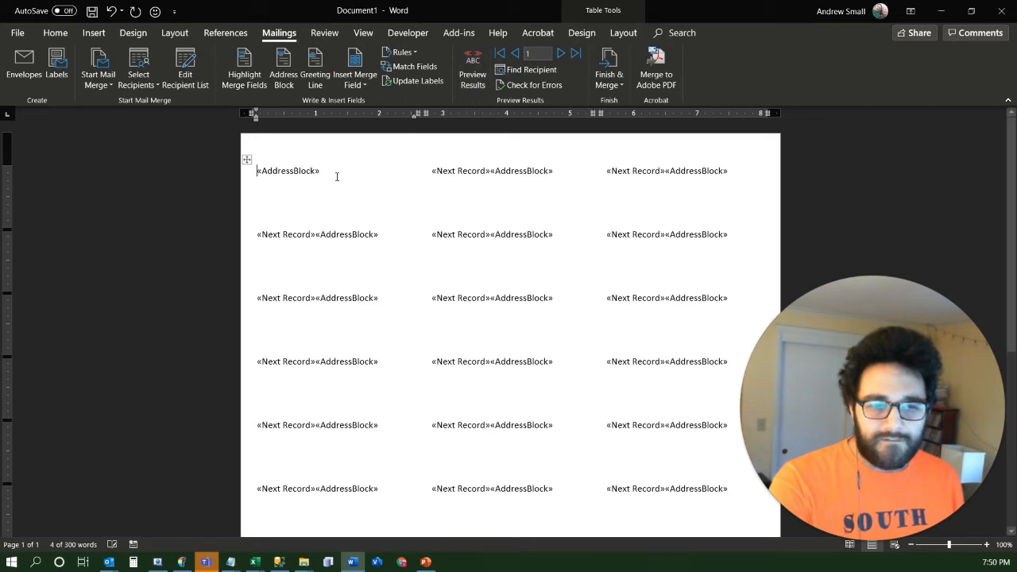
pyautogui.click(477, 73)
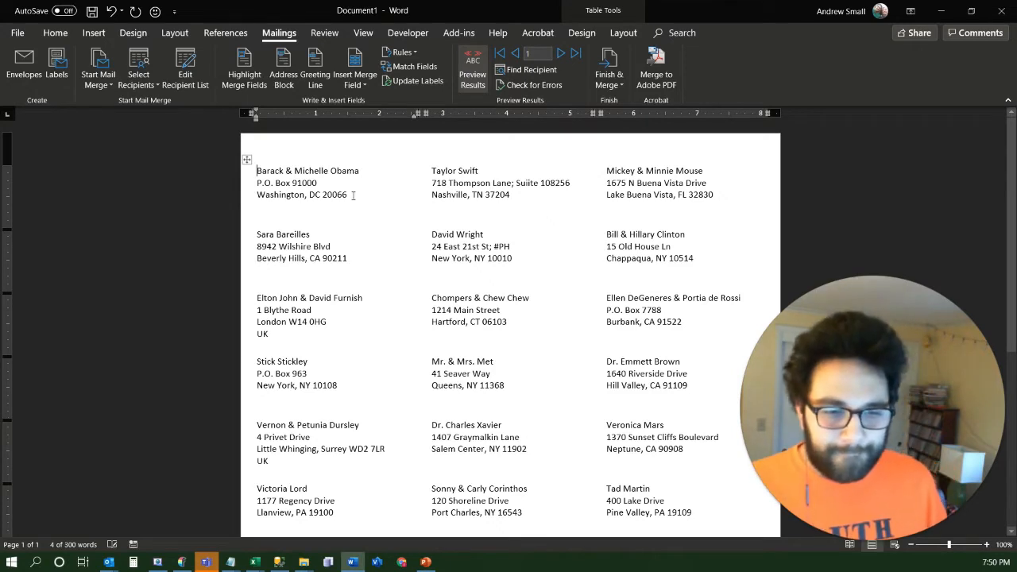
# Replace the first label's address block with the First_Name and Last_Name merge fields separated by a space, and show the field codes instead of the preview
pyautogui.moveTo(348, 194); pyautogui.dragTo(256, 168)
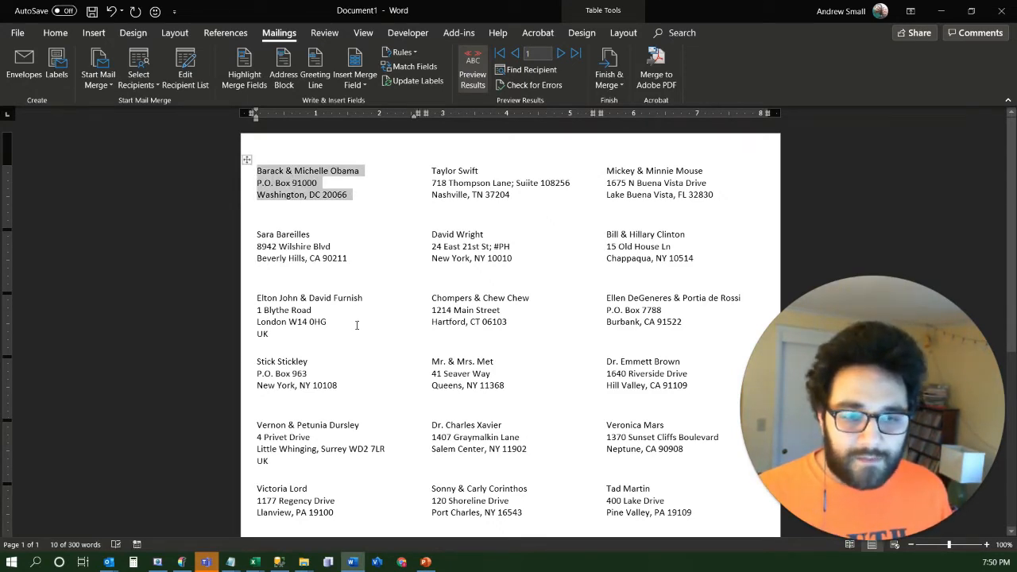
pyautogui.press('Delete')
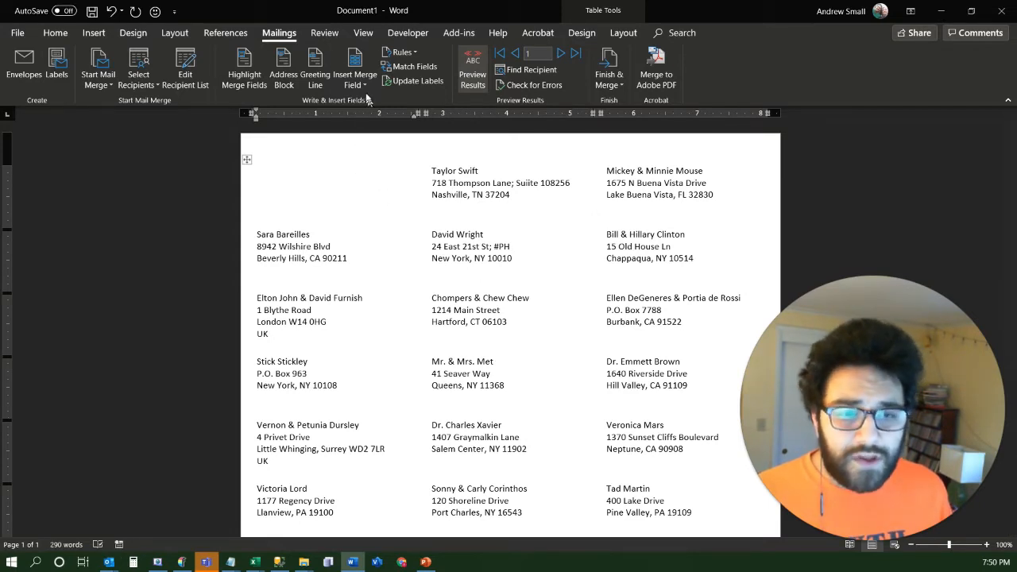
pyautogui.click(366, 87)
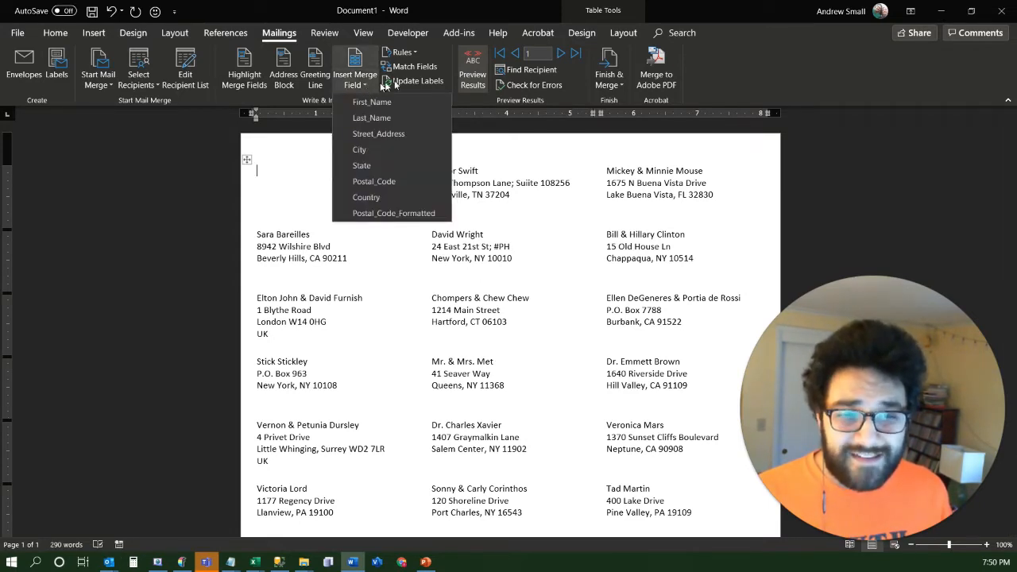
pyautogui.click(372, 102)
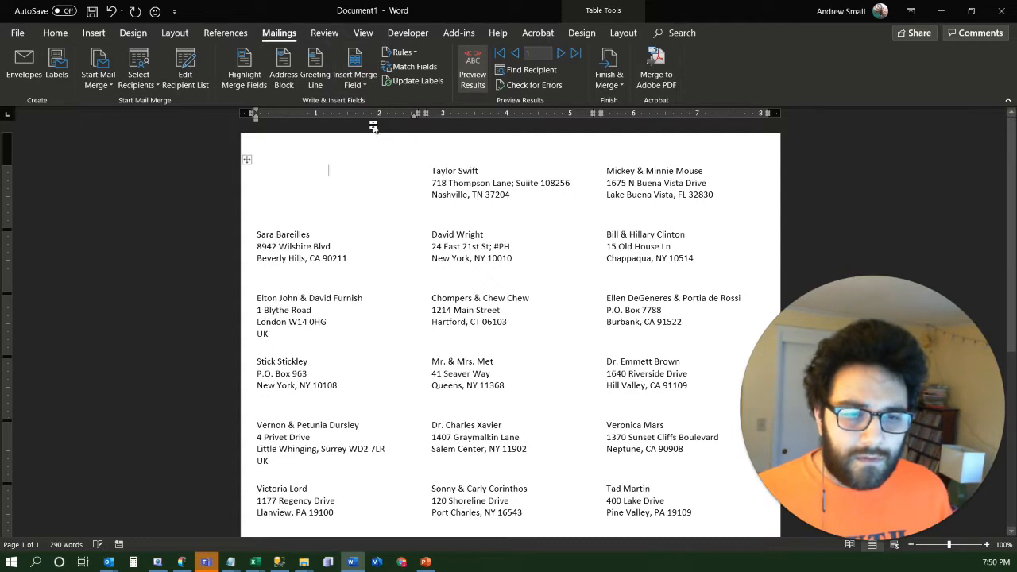
pyautogui.click(366, 85)
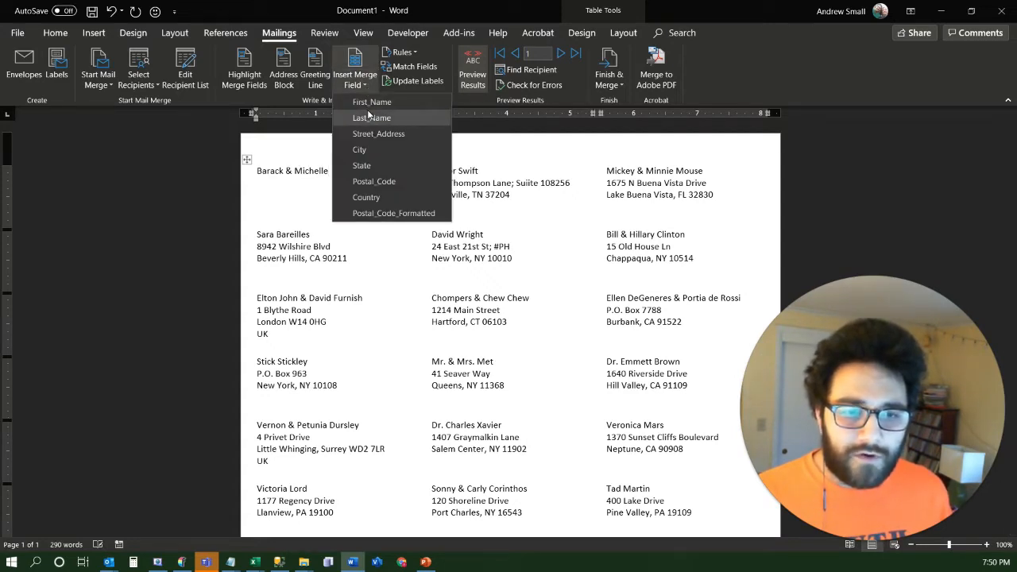
pyautogui.click(370, 118)
pyautogui.click(469, 86)
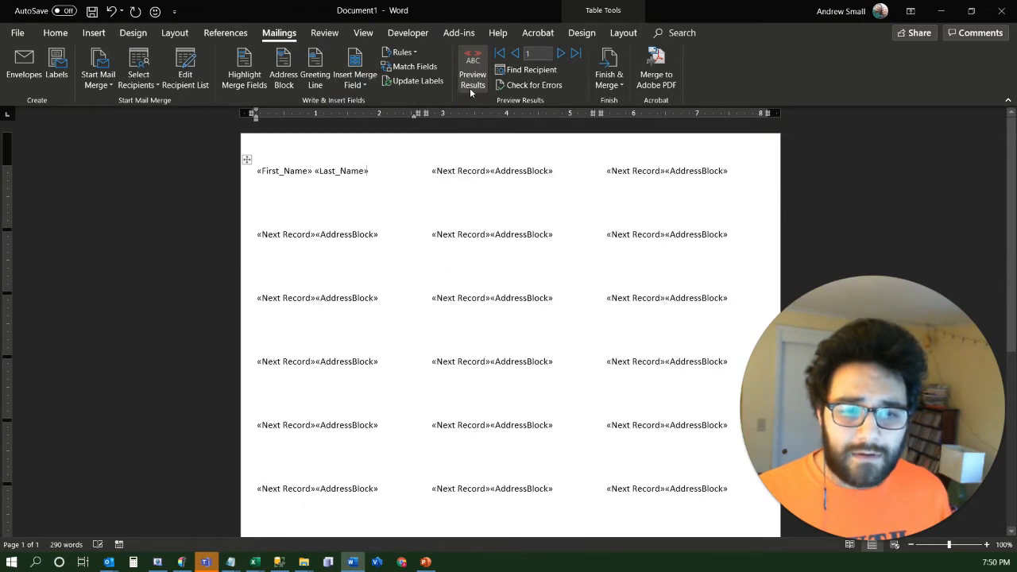
# Add Street_Address on the first label's second line and City, State and Postal_Code on the third, with a comma and space after City
pyautogui.click(366, 84)
pyautogui.click(365, 133)
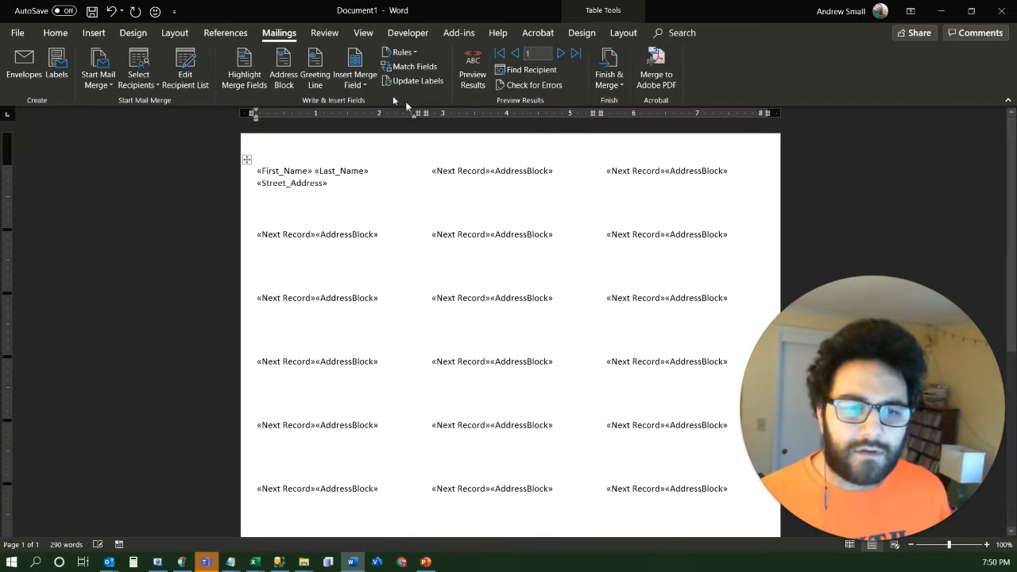
pyautogui.click(365, 84)
pyautogui.click(368, 148)
pyautogui.write(',')
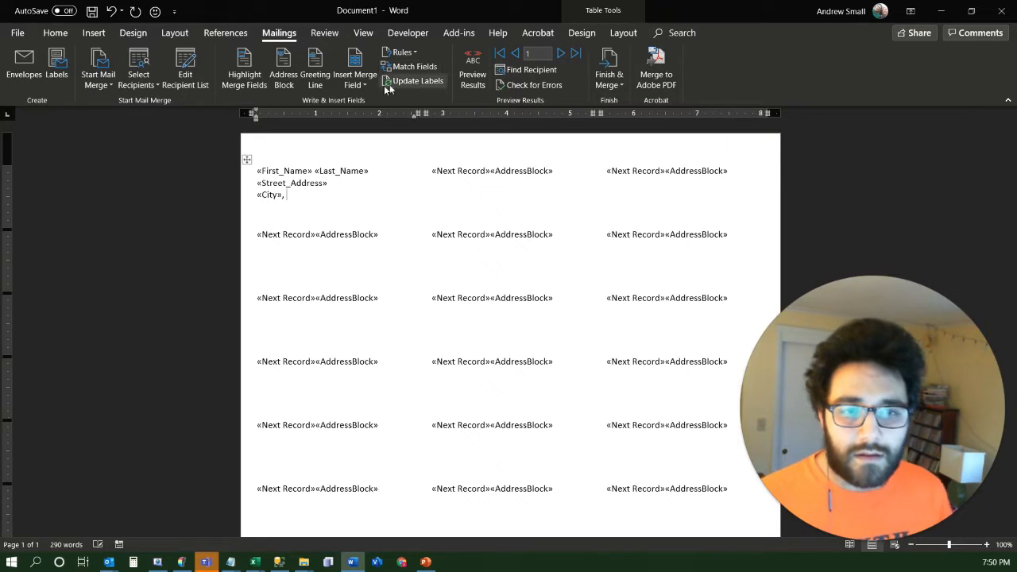
pyautogui.click(367, 86)
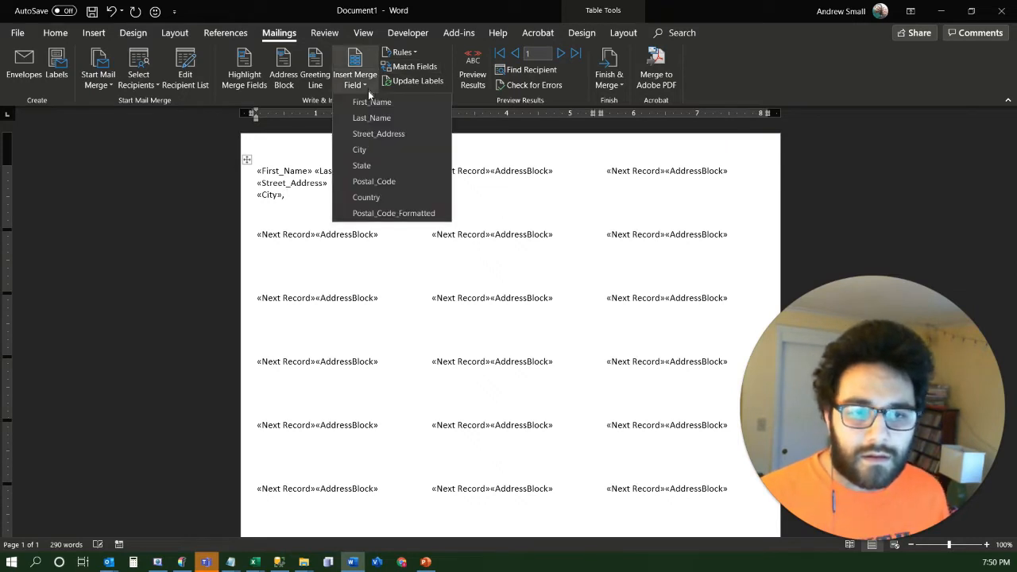
pyautogui.click(364, 165)
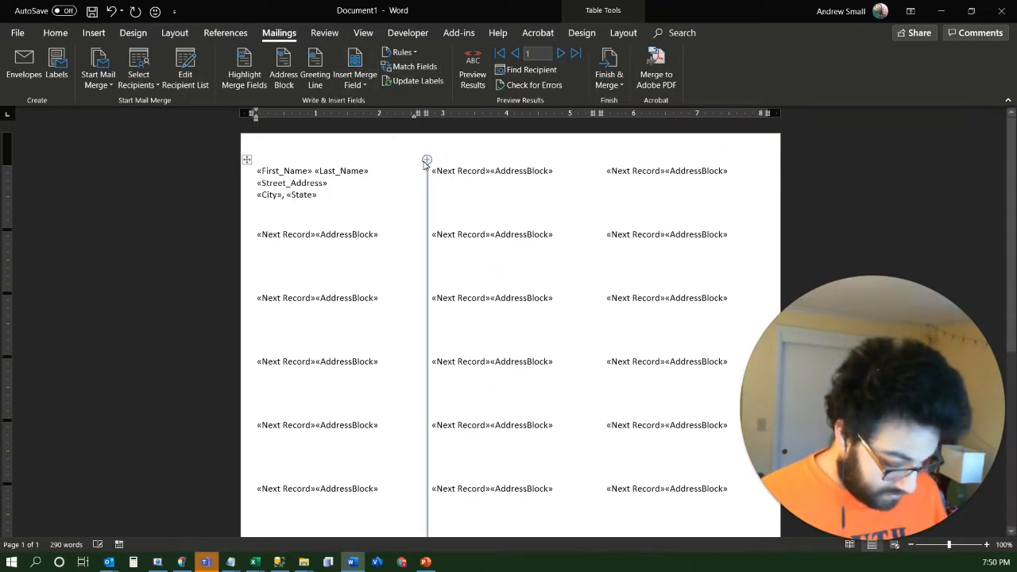
pyautogui.click(357, 85)
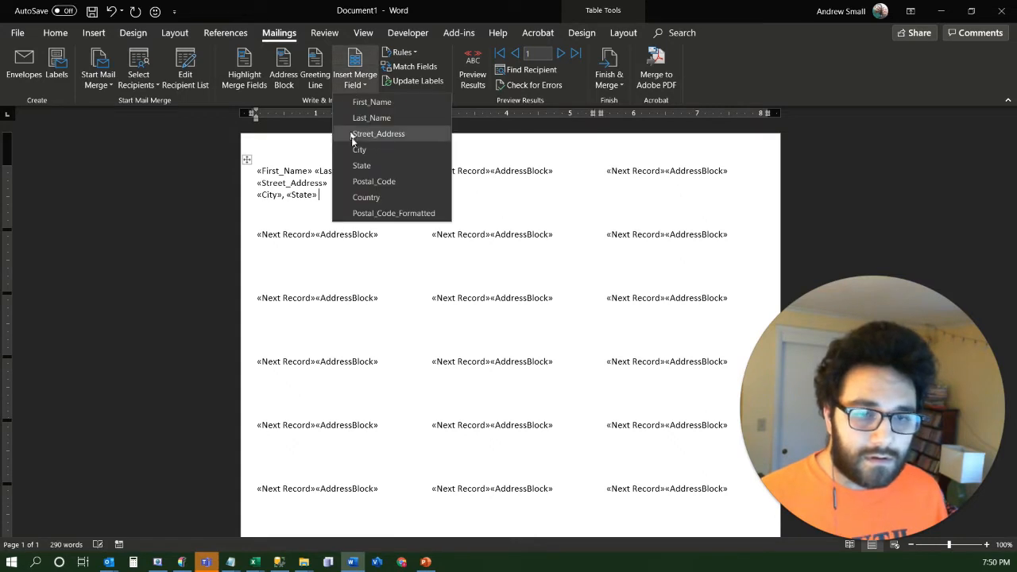
pyautogui.click(369, 181)
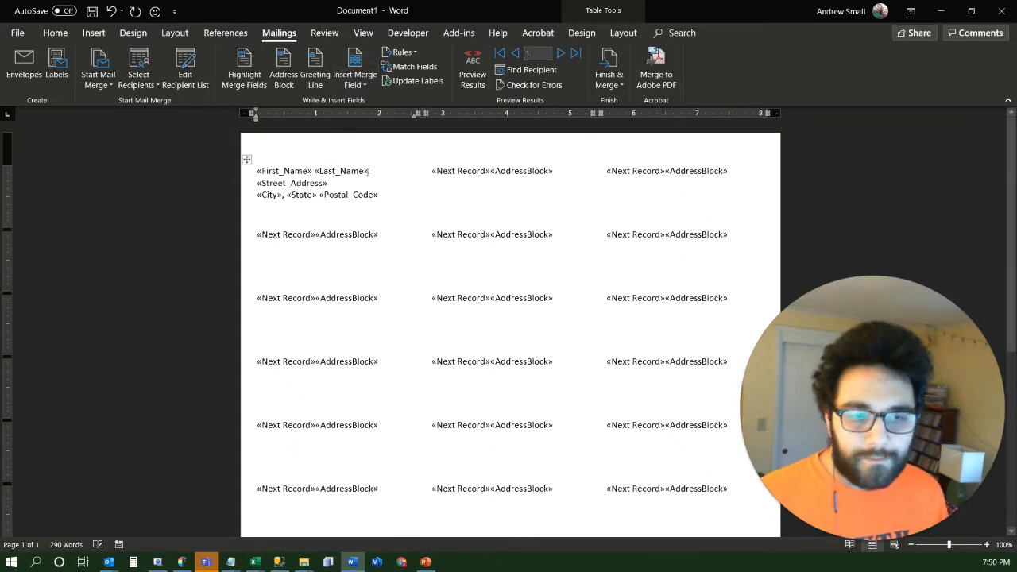
# Bold the First_Name and Last_Name line in the first label and update all the labels to match
pyautogui.moveTo(368, 171); pyautogui.dragTo(257, 171)
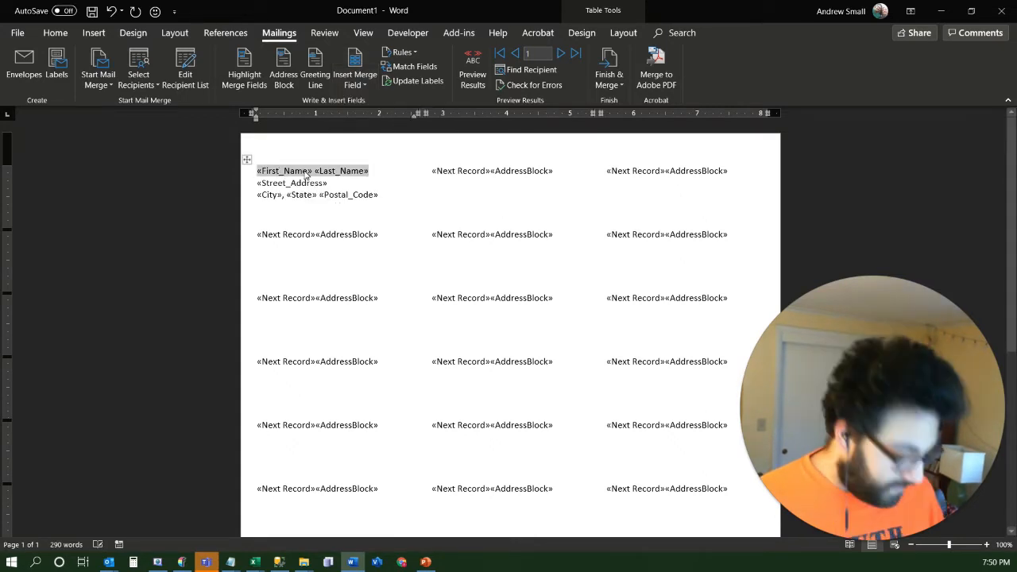
pyautogui.hotkey('ctrl', 'b')
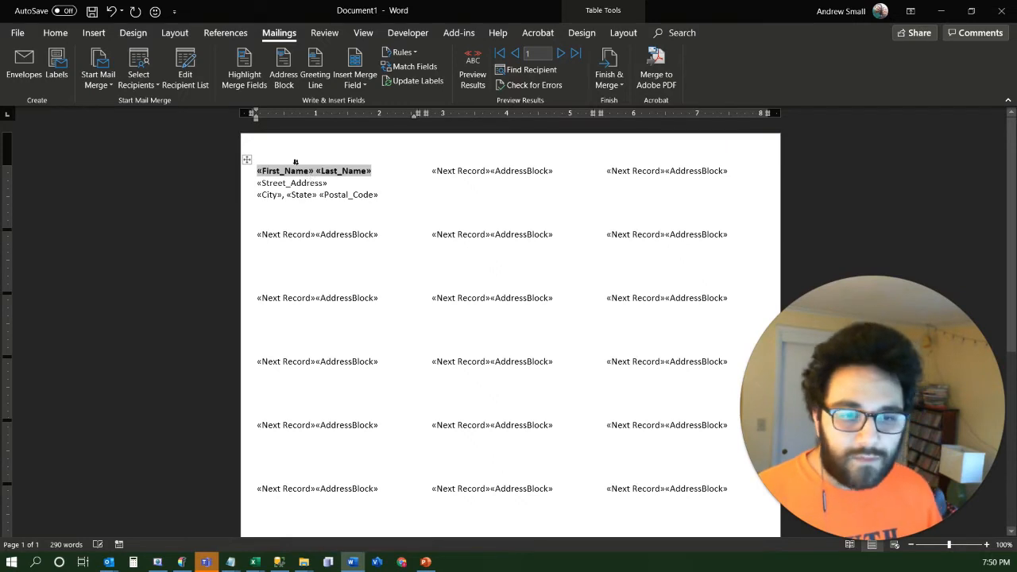
pyautogui.click(411, 81)
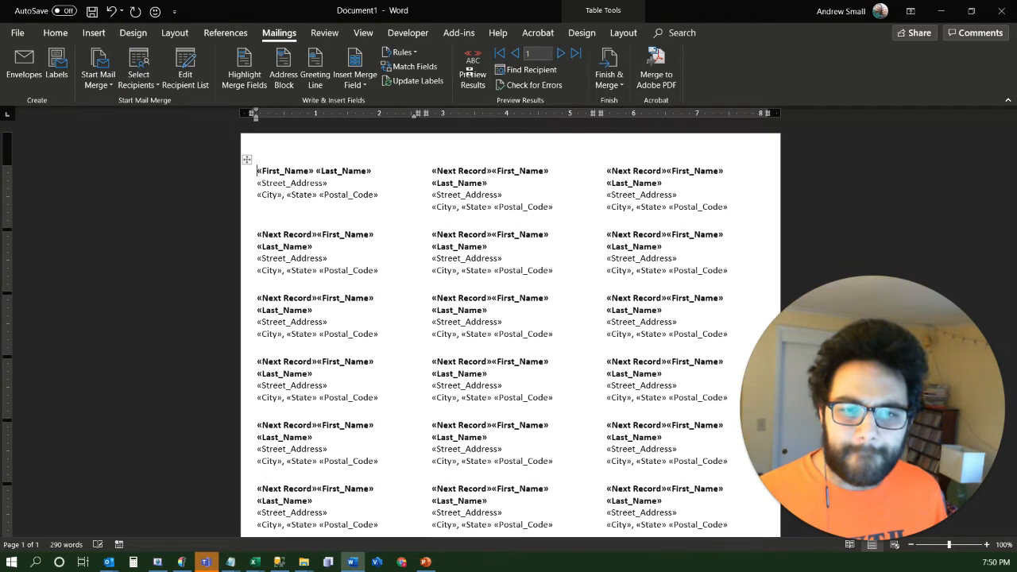
# Preview the merged labels and examine the bold names and address lines down the whole page
pyautogui.click(471, 73)
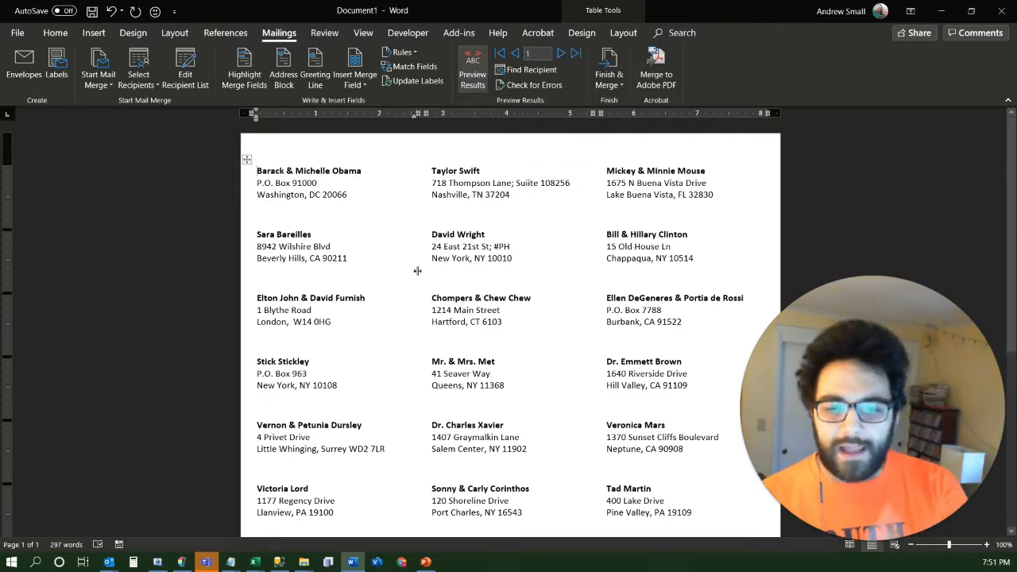
pyautogui.scroll(-5, 402, 294)
pyautogui.scroll(-2, 418, 386)
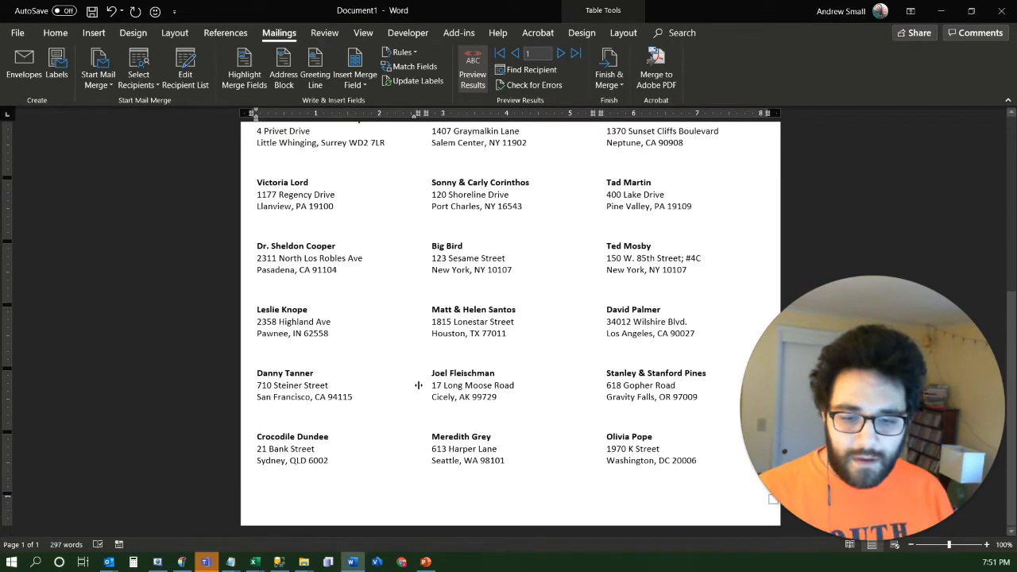
pyautogui.scroll(1, 418, 385)
pyautogui.scroll(6, 418, 385)
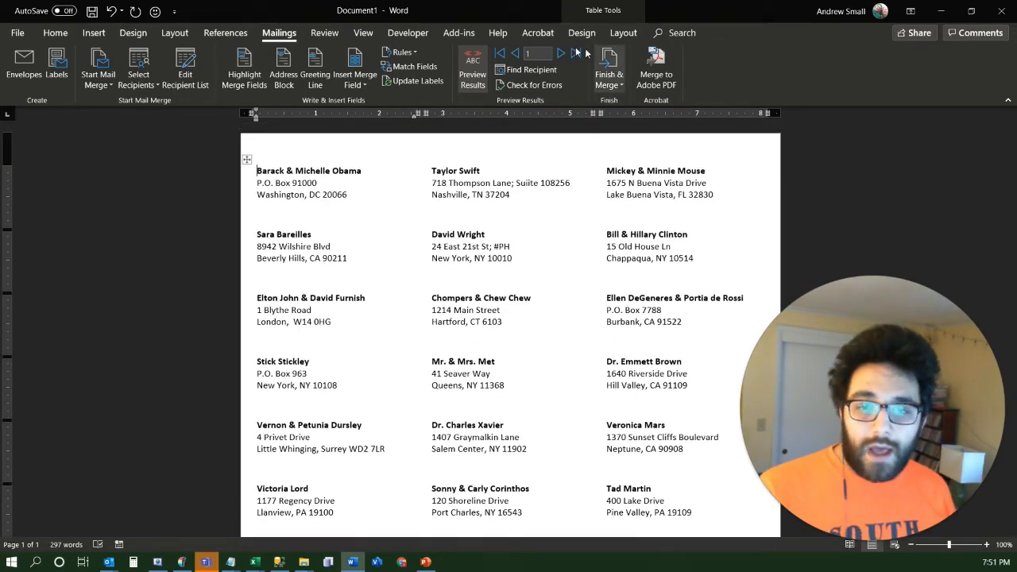
# Merge records 1 to 30 to the printer and print all pages of the labels
pyautogui.click(621, 93)
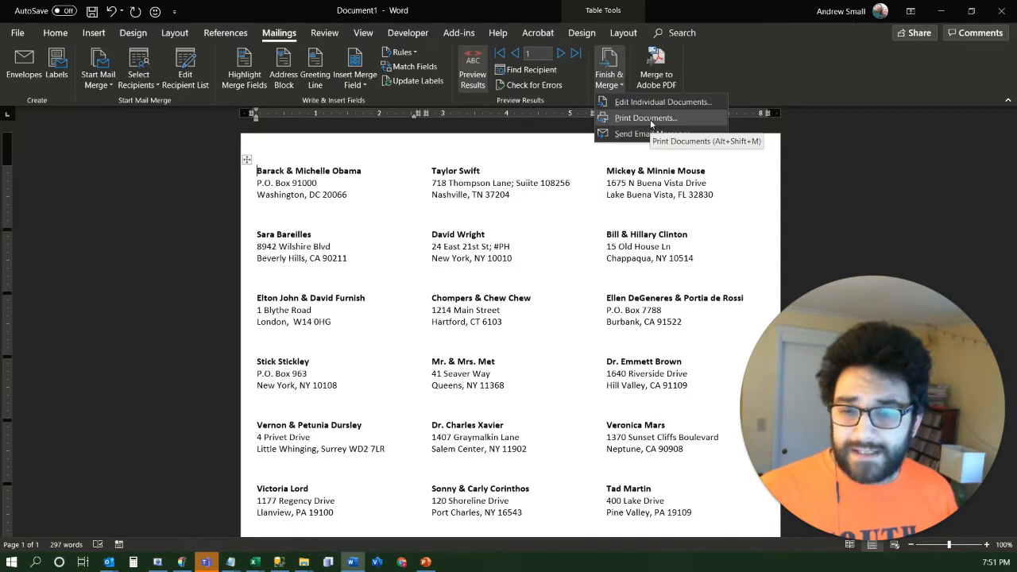
pyautogui.click(644, 118)
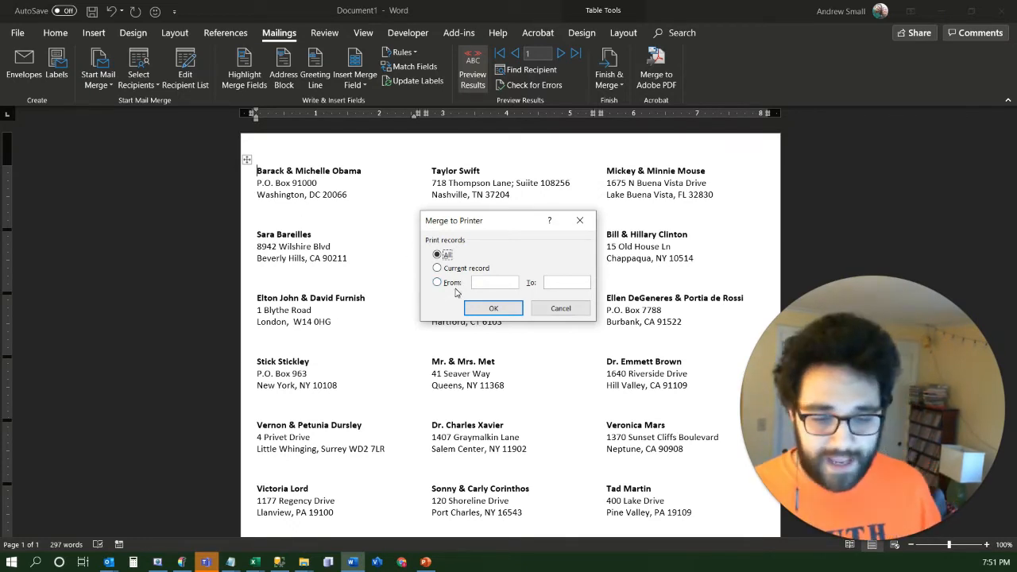
pyautogui.click(448, 284)
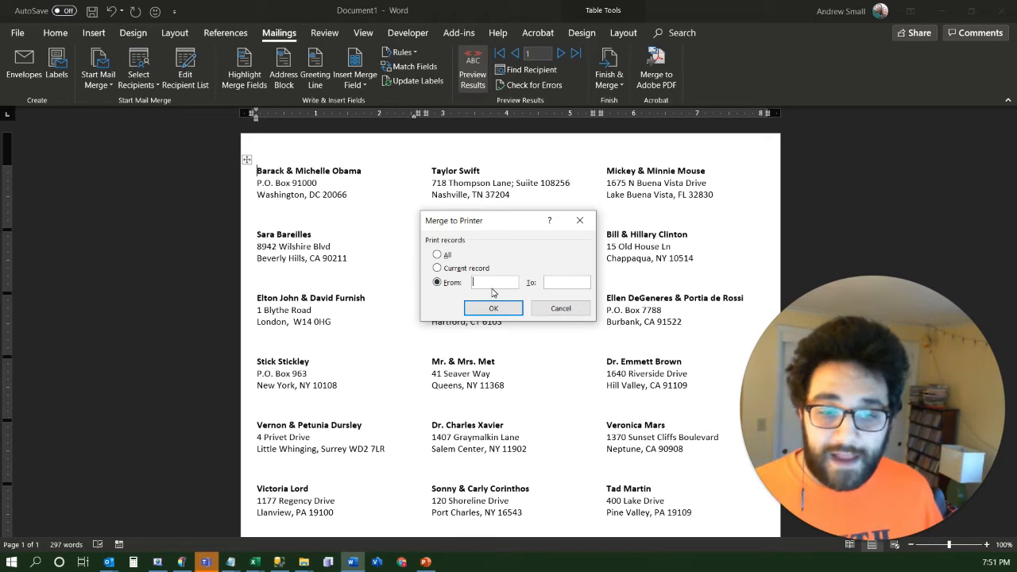
pyautogui.write('1')
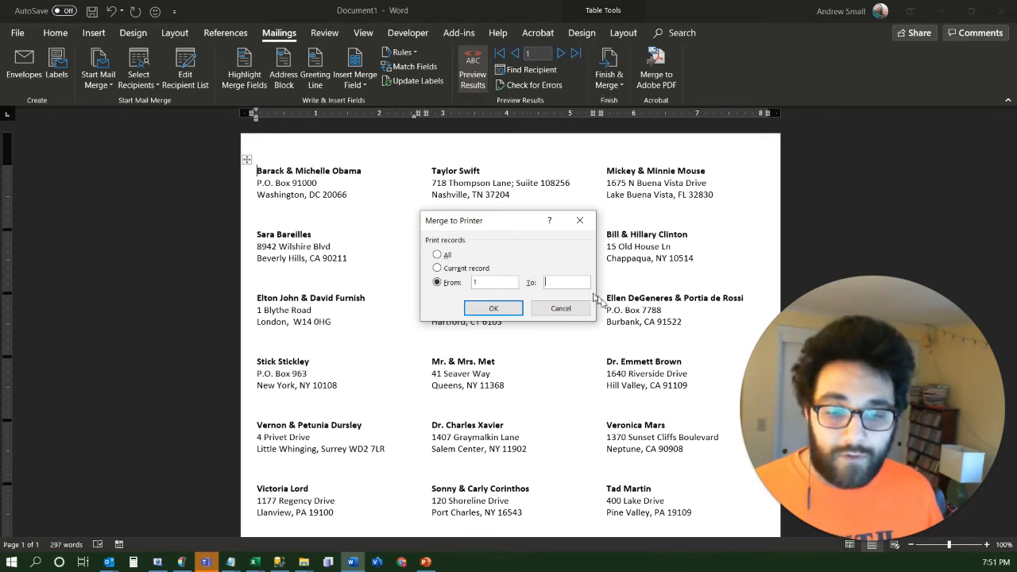
pyautogui.press('Tab')
pyautogui.write('30')
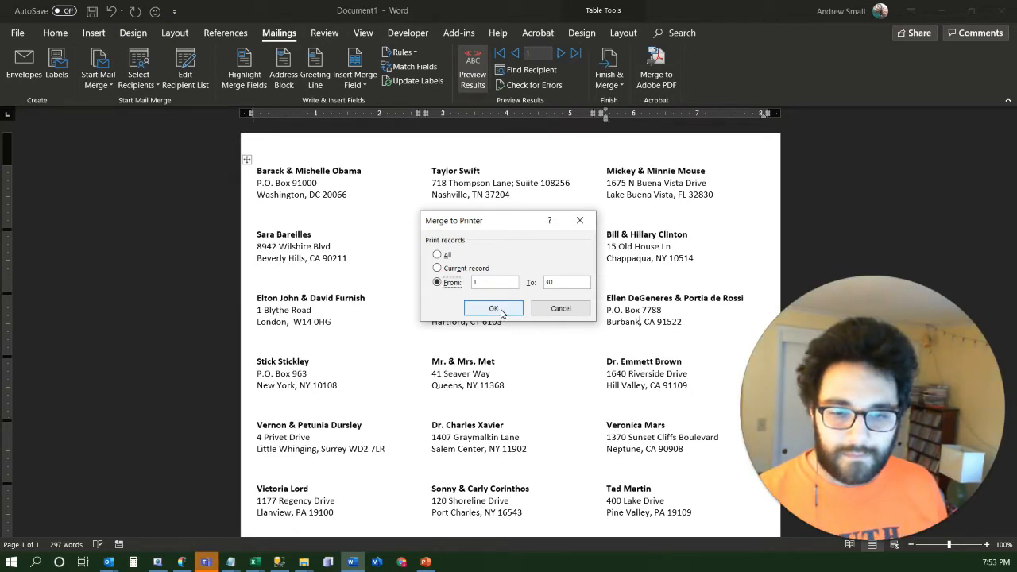
pyautogui.click(490, 309)
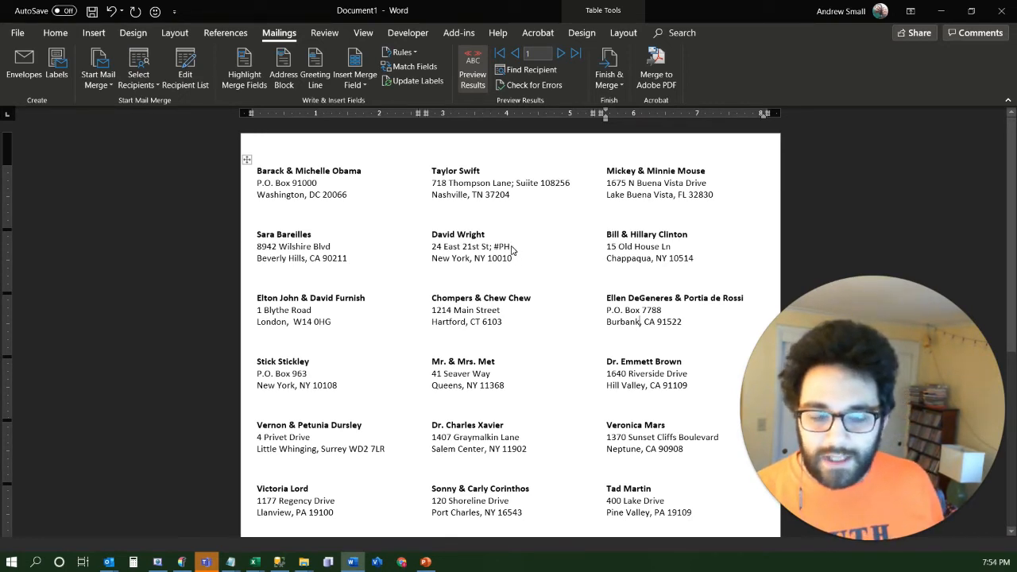
pyautogui.hotkey('ctrl', 'p')
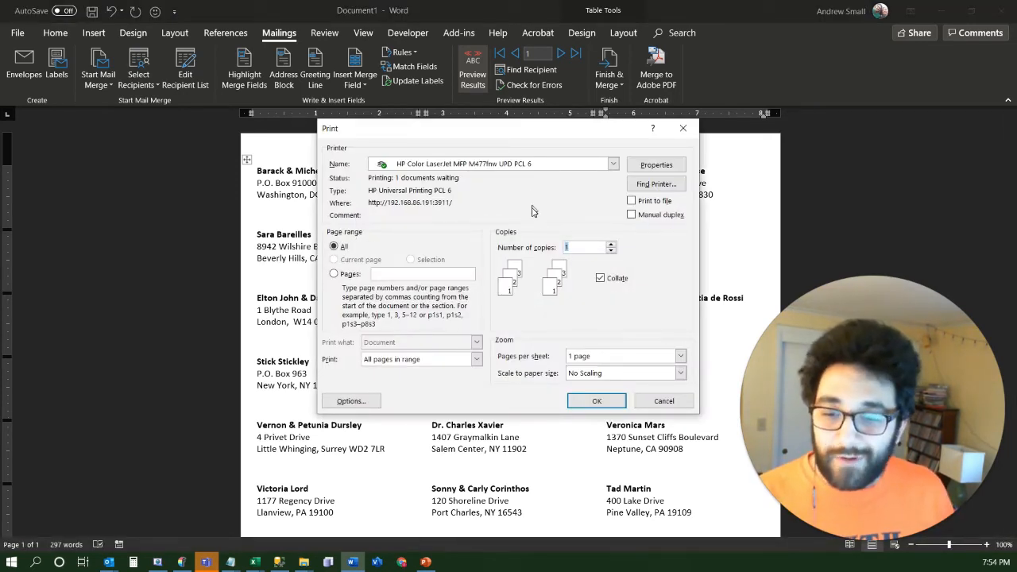
pyautogui.click(594, 401)
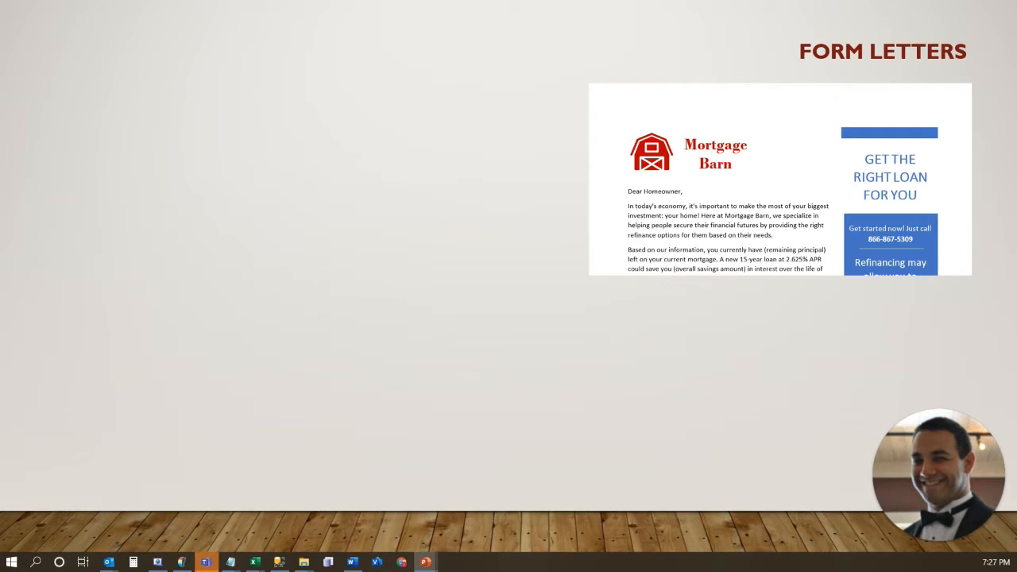
pyautogui.press('Right')
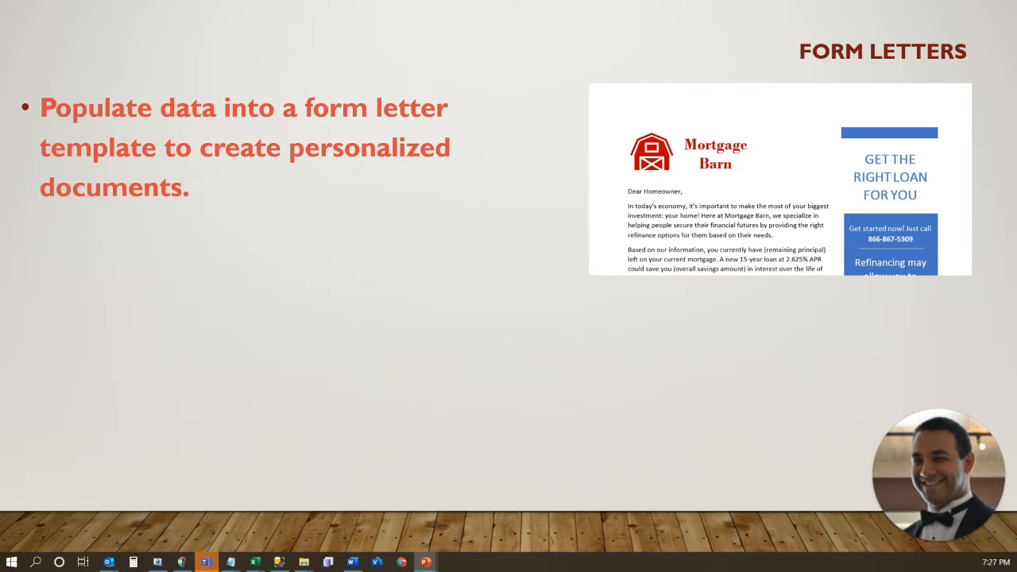
pyautogui.press('Right')
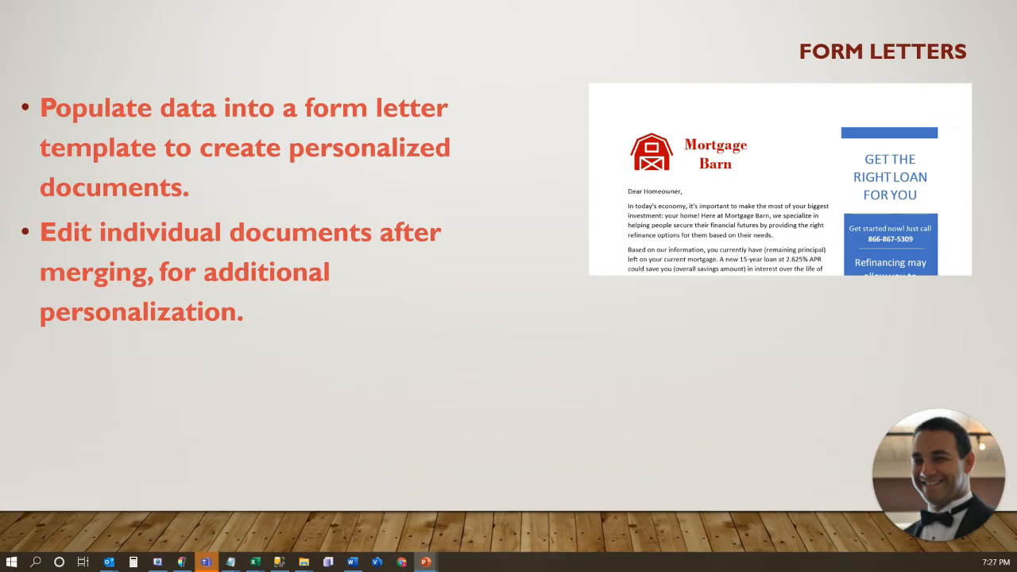
pyautogui.press('Right')
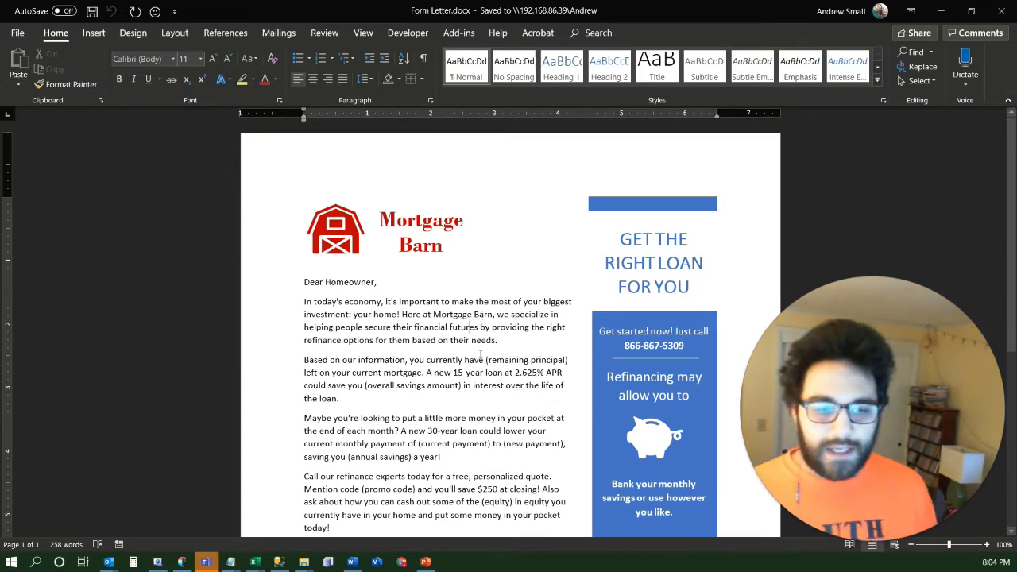
# Examine Form Letter.docx from the greeting to the loan table, noting the parenthesised placeholders that need merge data
pyautogui.scroll(-7, 480, 352)
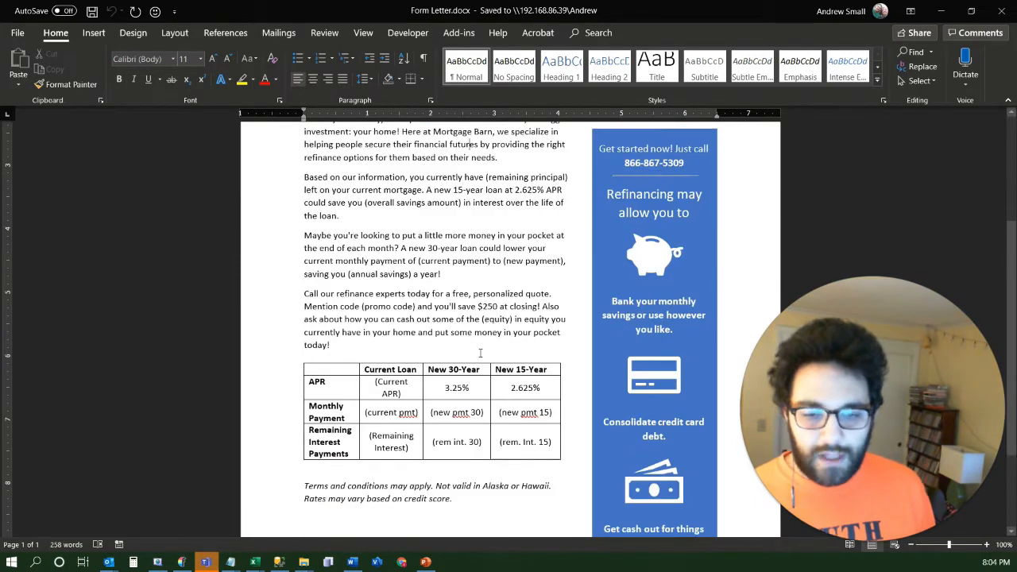
pyautogui.scroll(7, 479, 352)
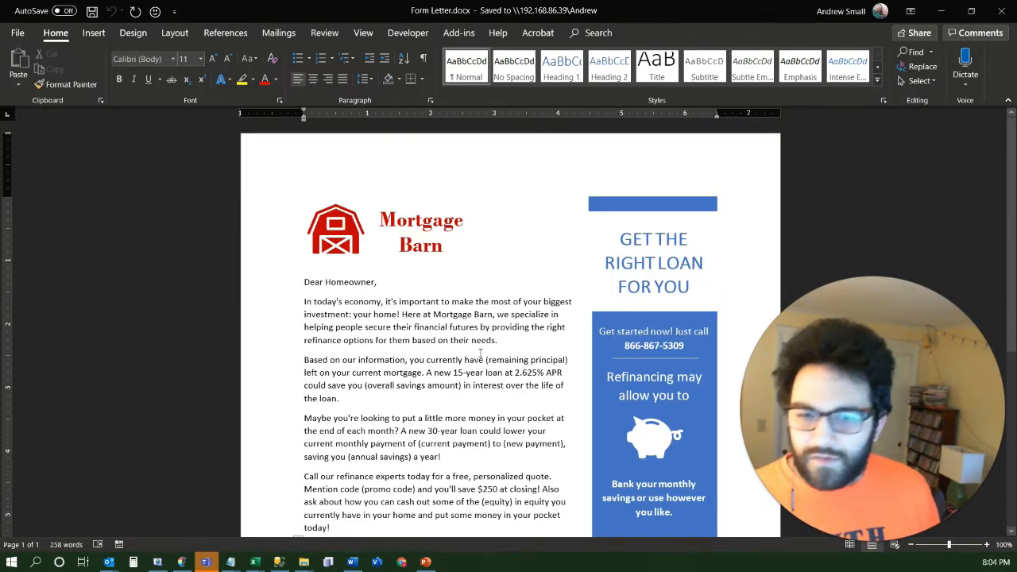
pyautogui.scroll(-8, 470, 324)
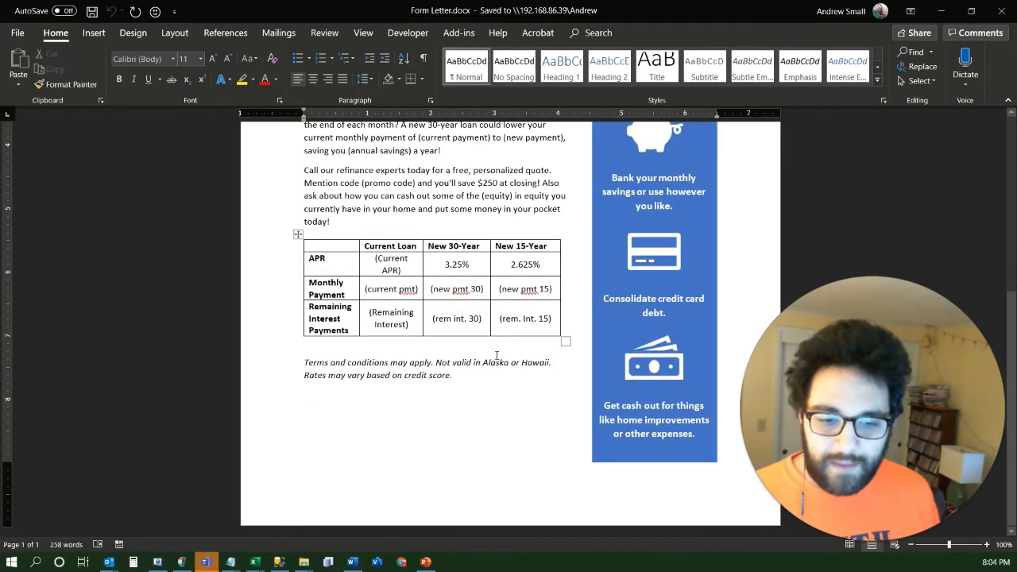
pyautogui.scroll(8, 496, 355)
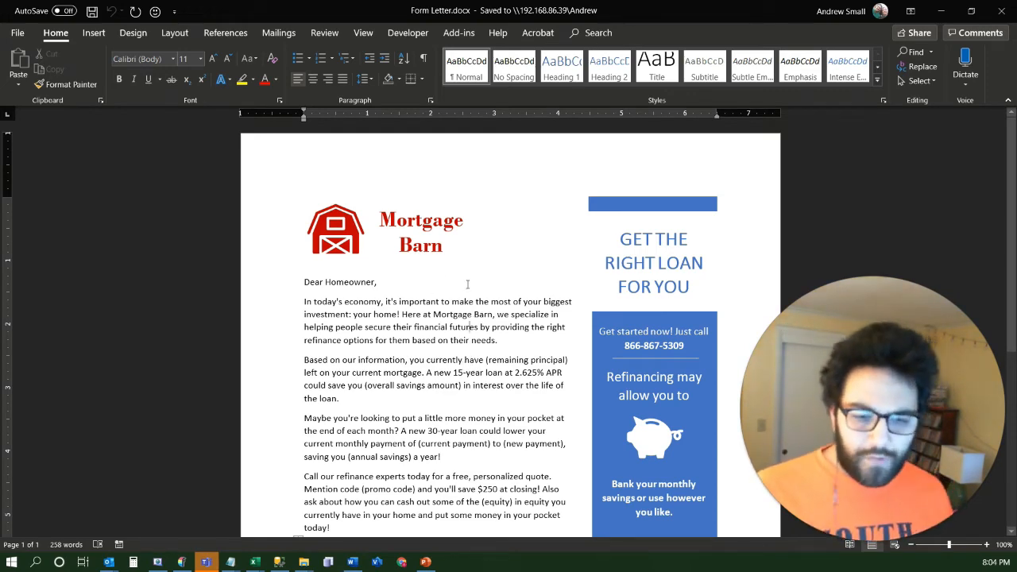
pyautogui.scroll(-2, 405, 302)
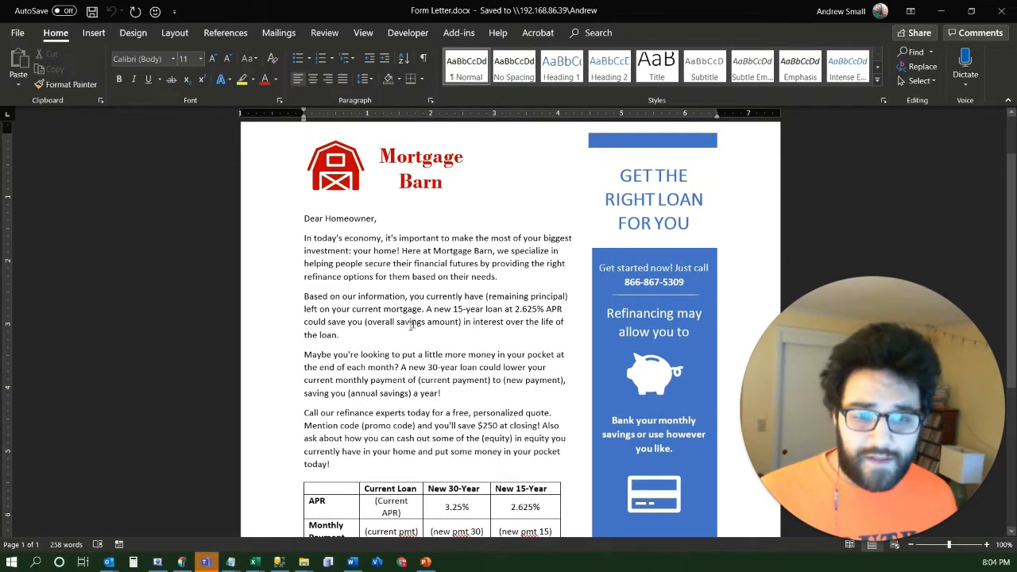
pyautogui.scroll(2, 395, 317)
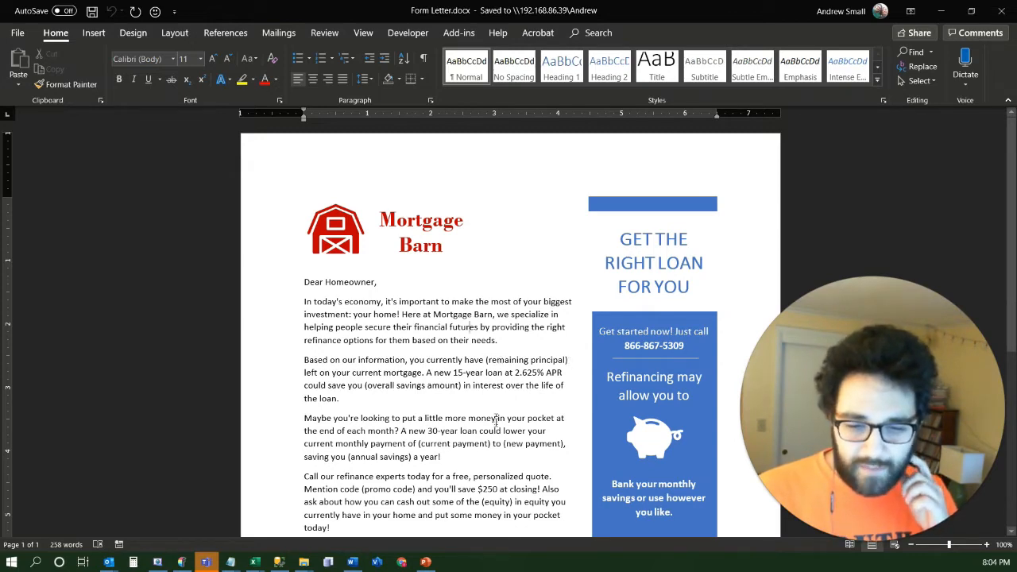
pyautogui.scroll(-2, 495, 420)
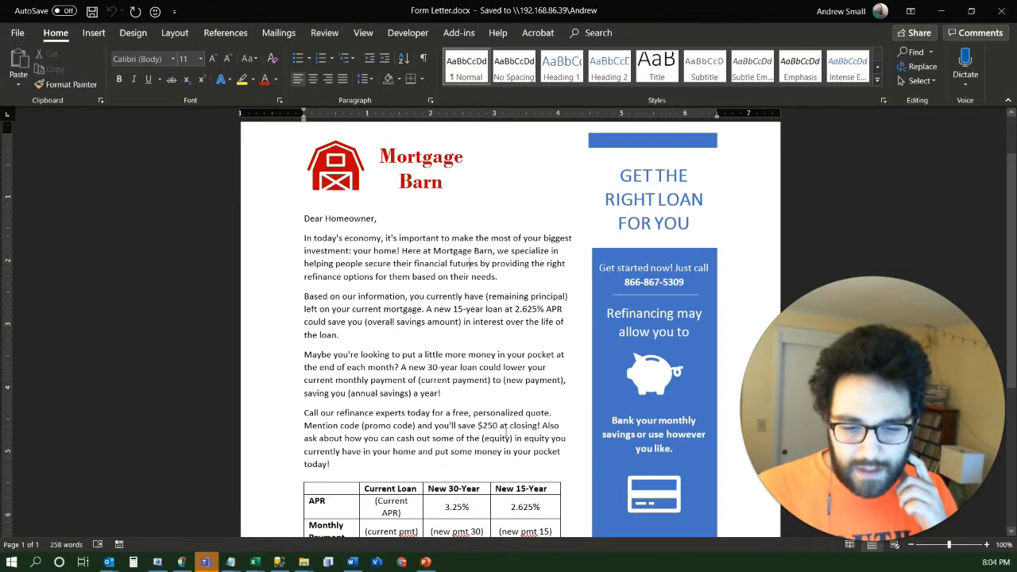
pyautogui.scroll(-1, 468, 474)
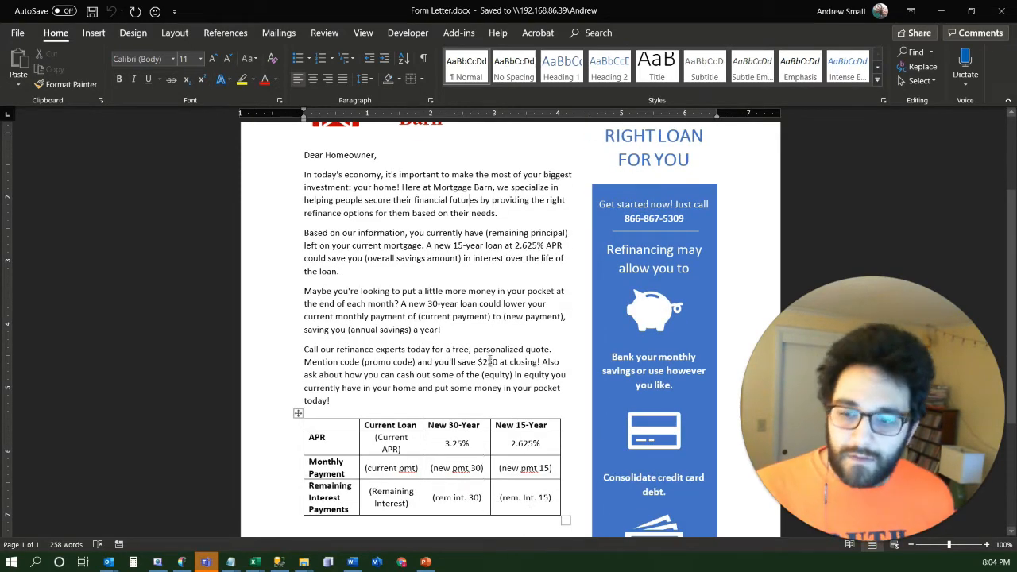
pyautogui.scroll(4, 490, 361)
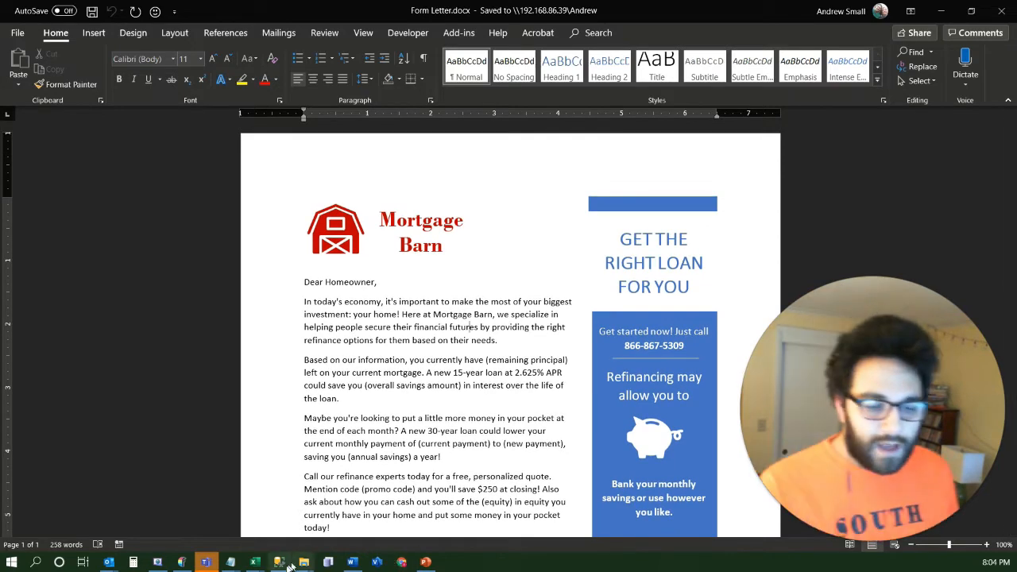
# Switch to Lesson 8 Data.xlsx in Excel and review all the columns of the Form Letter sheet, from Customer Name to Annual Savings
pyautogui.moveTo(255, 564)
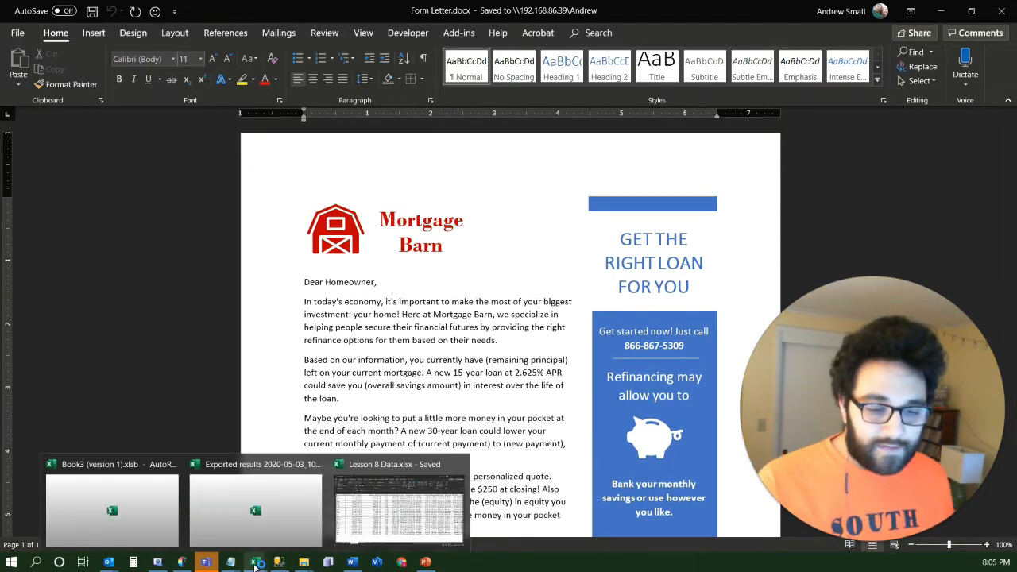
pyautogui.click(409, 499)
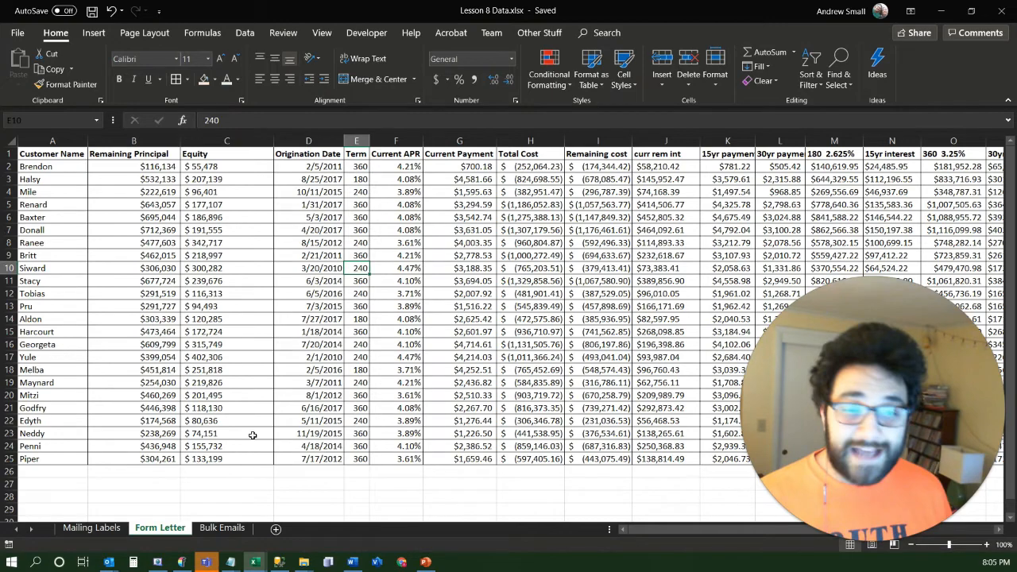
pyautogui.press('Right')
pyautogui.press('Right')
pyautogui.press('Right')
pyautogui.press('Right')
pyautogui.press('Right')
pyautogui.press('Right')
pyautogui.press('Right')
pyautogui.press('Right')
pyautogui.press('Right')
pyautogui.press('Right')
pyautogui.press('Right')
pyautogui.press('Right')
pyautogui.press('Right')
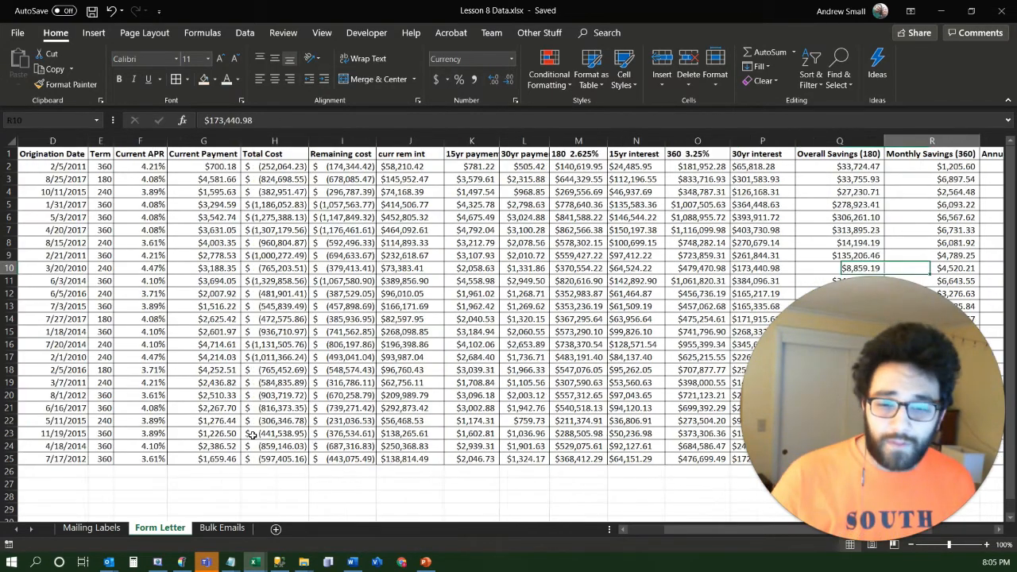
pyautogui.press('Right')
pyautogui.press('Right')
pyautogui.press('Right')
pyautogui.press('Right')
pyautogui.press('Right')
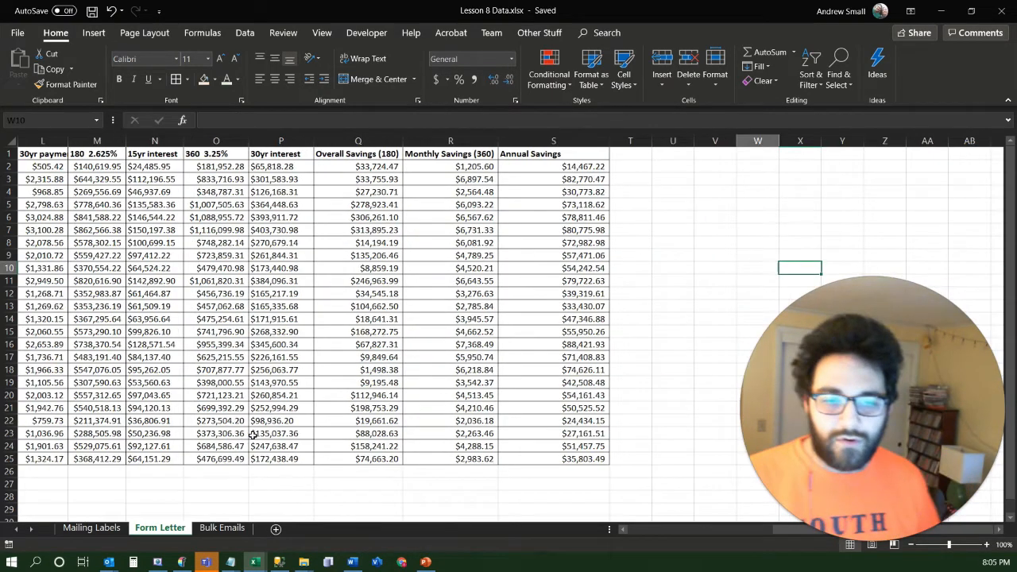
pyautogui.press('Left')
pyautogui.press('Left')
pyautogui.press('Left')
pyautogui.press('Left')
pyautogui.press('Left')
pyautogui.press('Left')
pyautogui.press('Left')
pyautogui.press('Left')
pyautogui.press('Left')
pyautogui.press('Left')
pyautogui.press('Left')
pyautogui.press('Left')
pyautogui.press('Left')
pyautogui.press('Left')
pyautogui.press('Left')
pyautogui.press('Left')
pyautogui.press('Left')
pyautogui.press('Left')
pyautogui.press('Left')
pyautogui.press('Left')
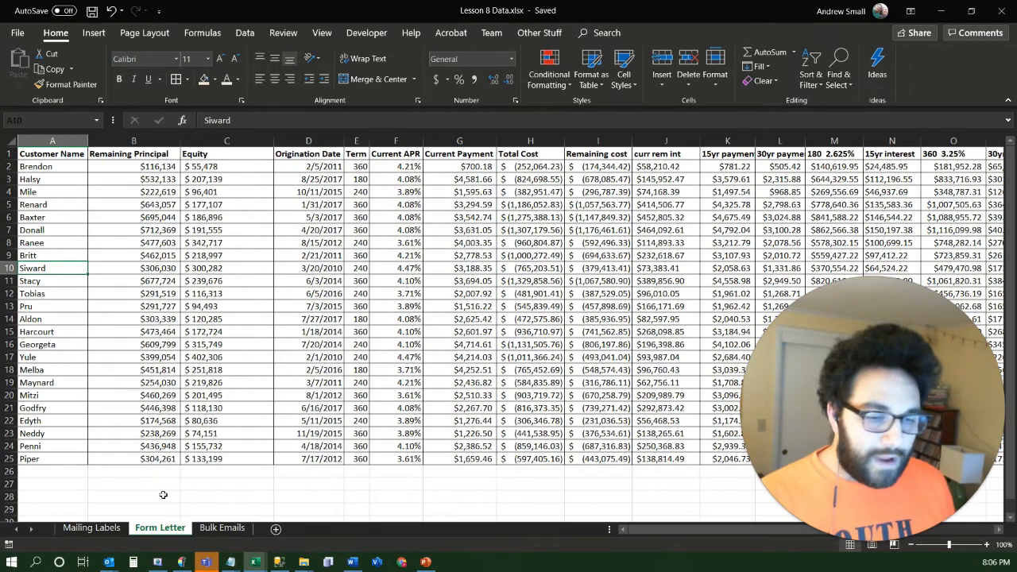
# Copy the Form Letter sheet into a new workbook, keeping the original, and compare the copy with Lesson 8 Data.xlsx
pyautogui.rightClick(166, 534)
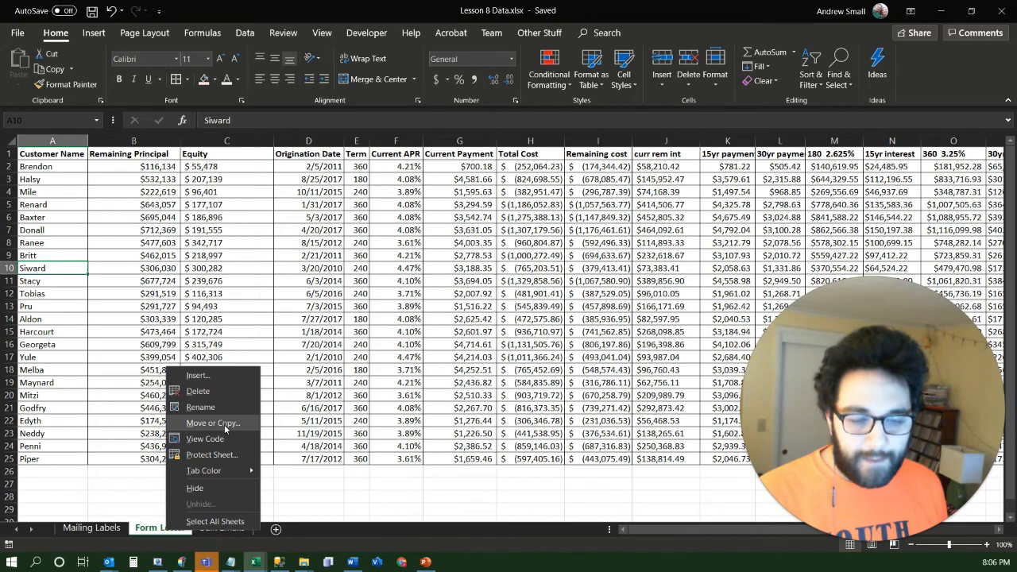
pyautogui.click(212, 422)
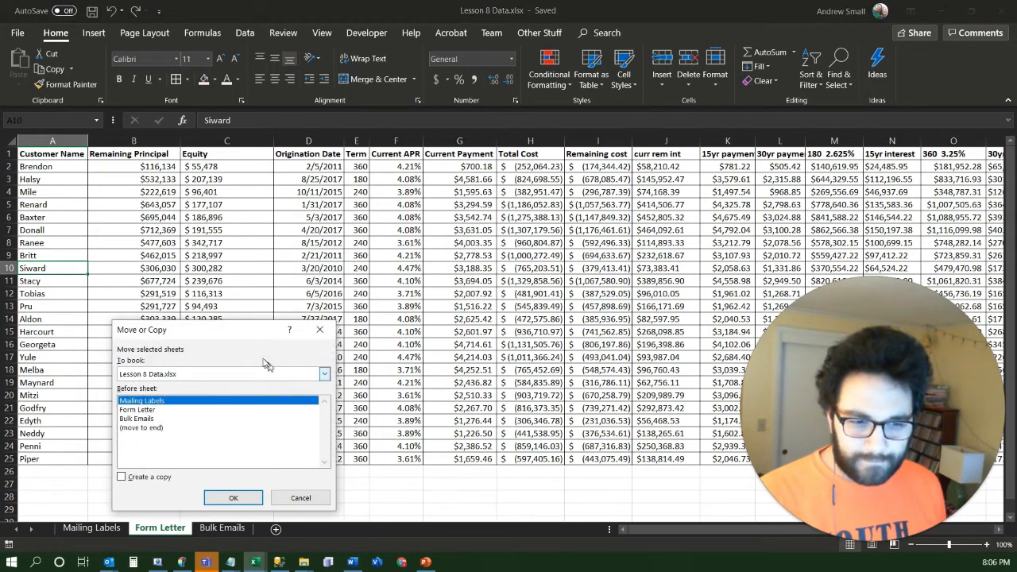
pyautogui.moveTo(242, 337); pyautogui.dragTo(314, 175)
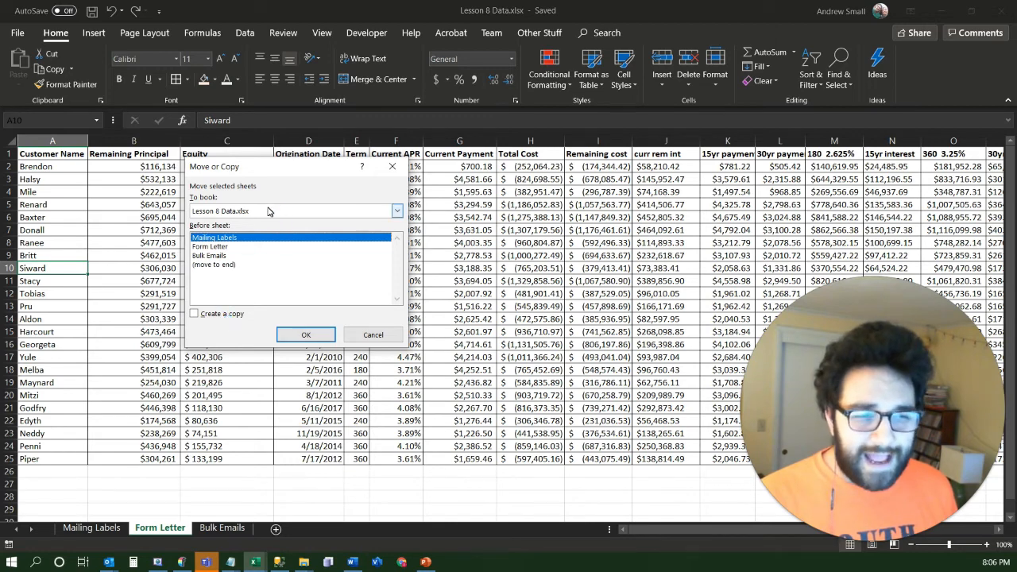
pyautogui.click(199, 316)
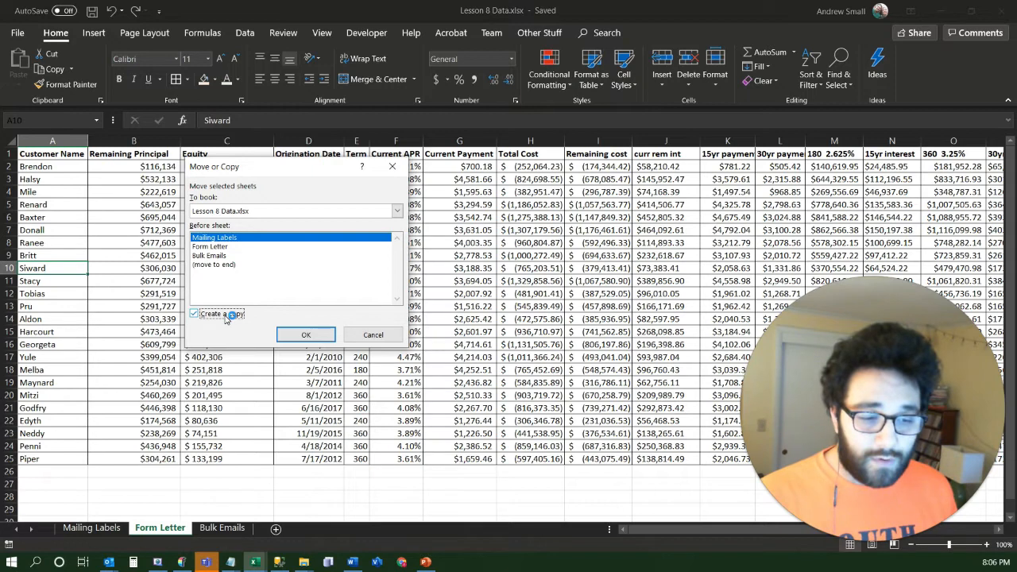
pyautogui.click(398, 211)
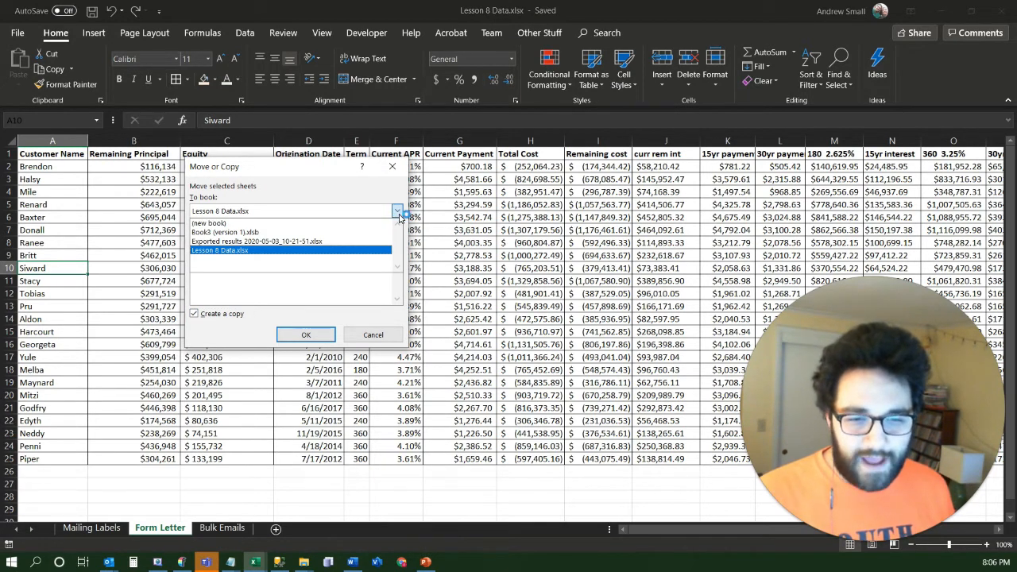
pyautogui.click(399, 214)
pyautogui.click(397, 213)
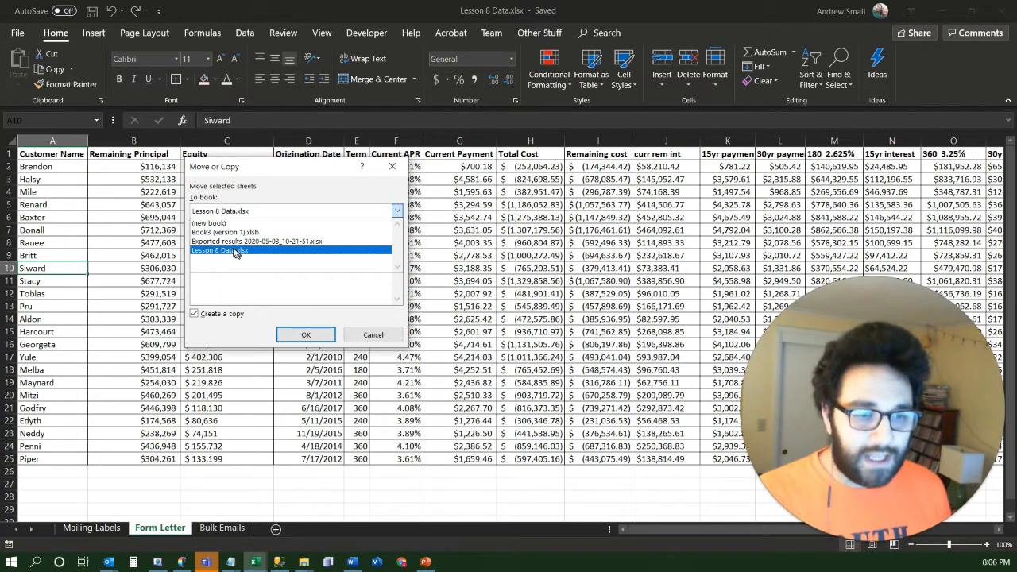
pyautogui.click(224, 223)
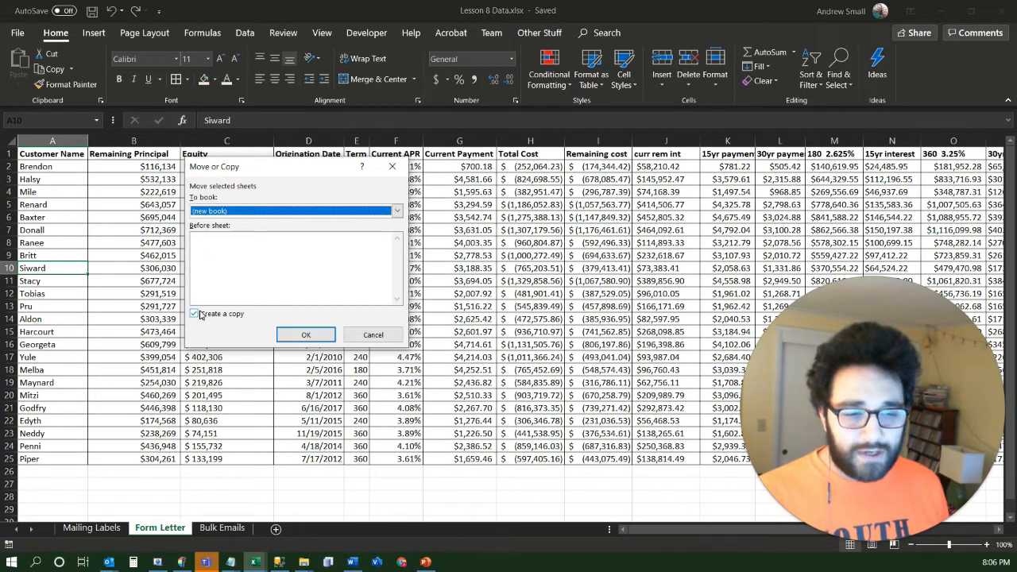
pyautogui.click(302, 334)
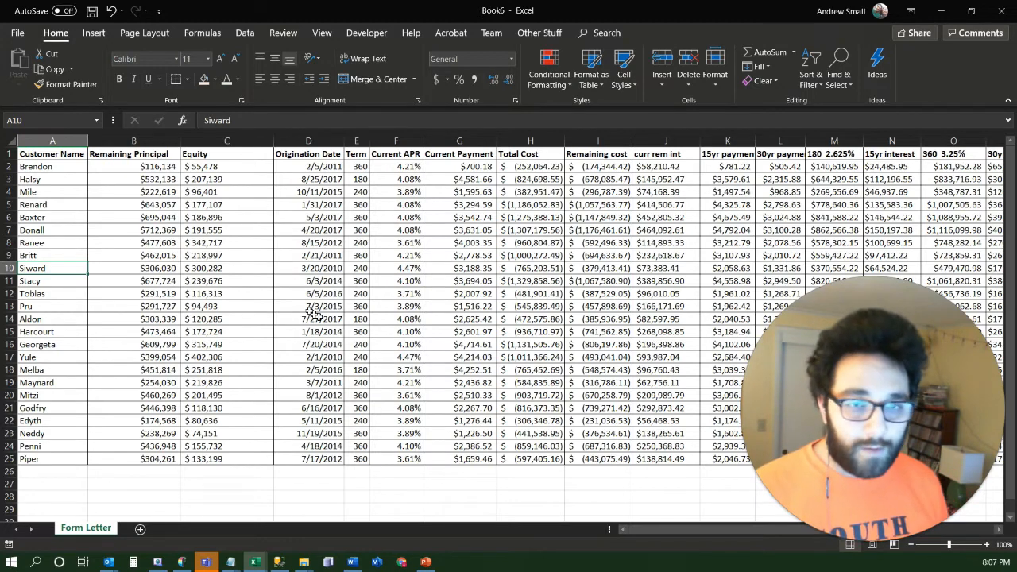
pyautogui.hotkey('alt', 'Tab')
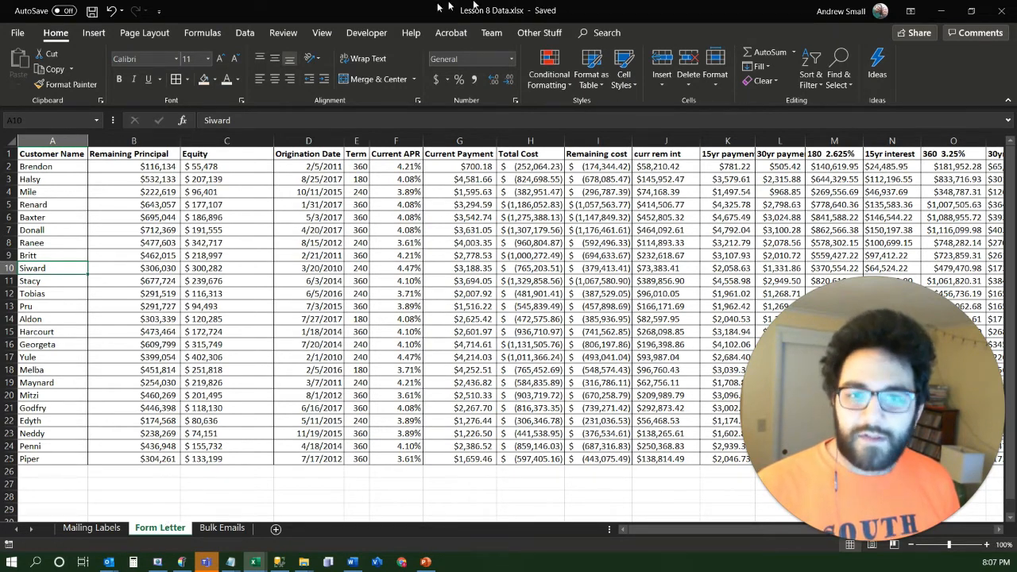
pyautogui.hotkey('alt', 'Tab')
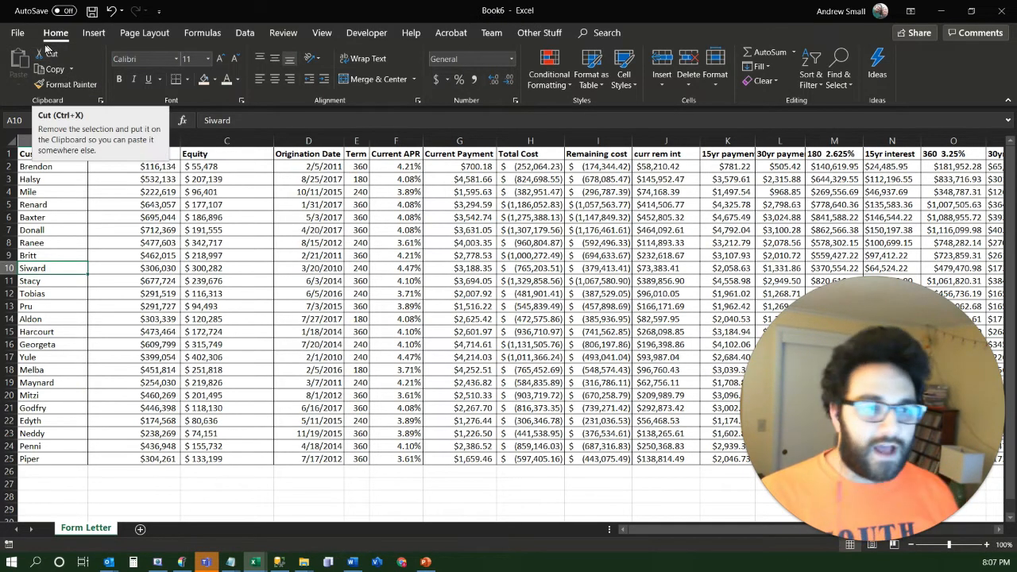
# Start saving the new workbook under Documents in the My Data Sources folder
pyautogui.click(18, 33)
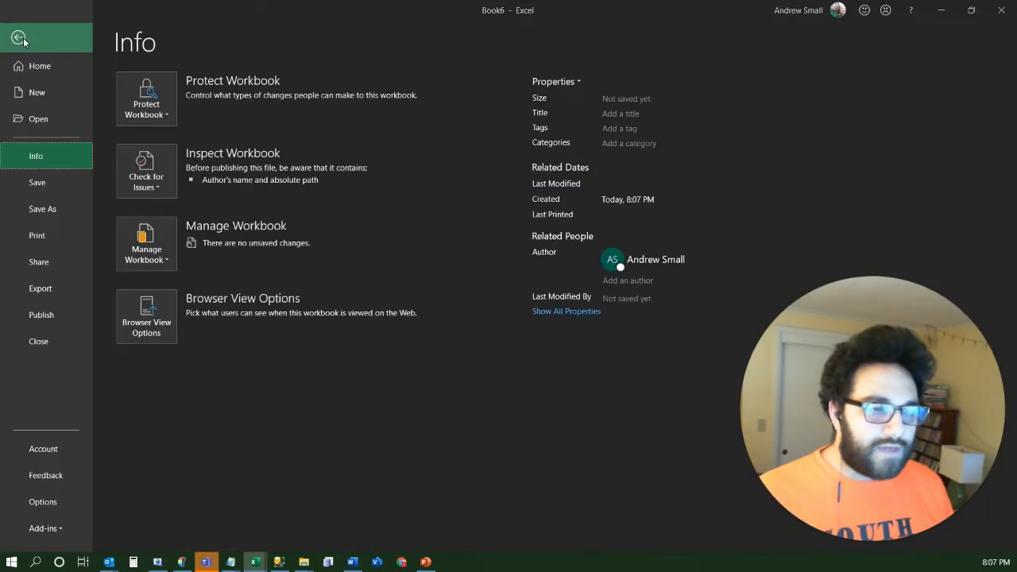
pyautogui.click(42, 212)
pyautogui.click(176, 306)
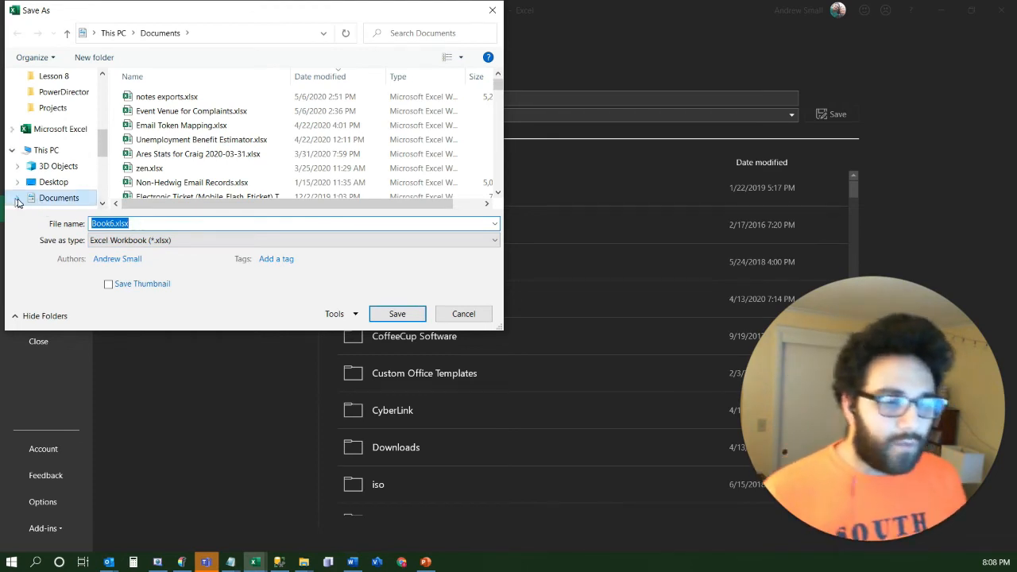
pyautogui.click(17, 200)
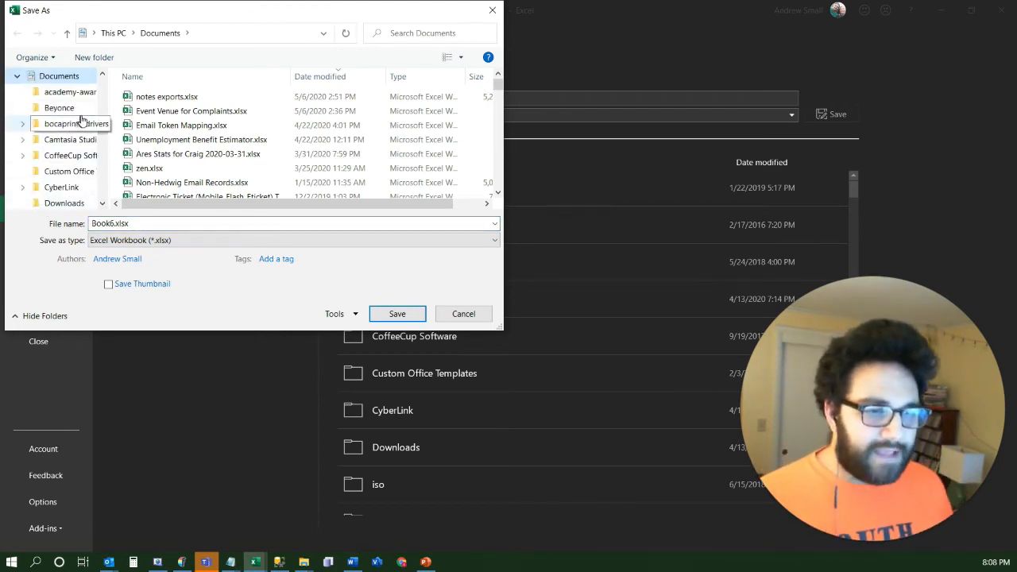
pyautogui.moveTo(109, 117); pyautogui.dragTo(168, 143)
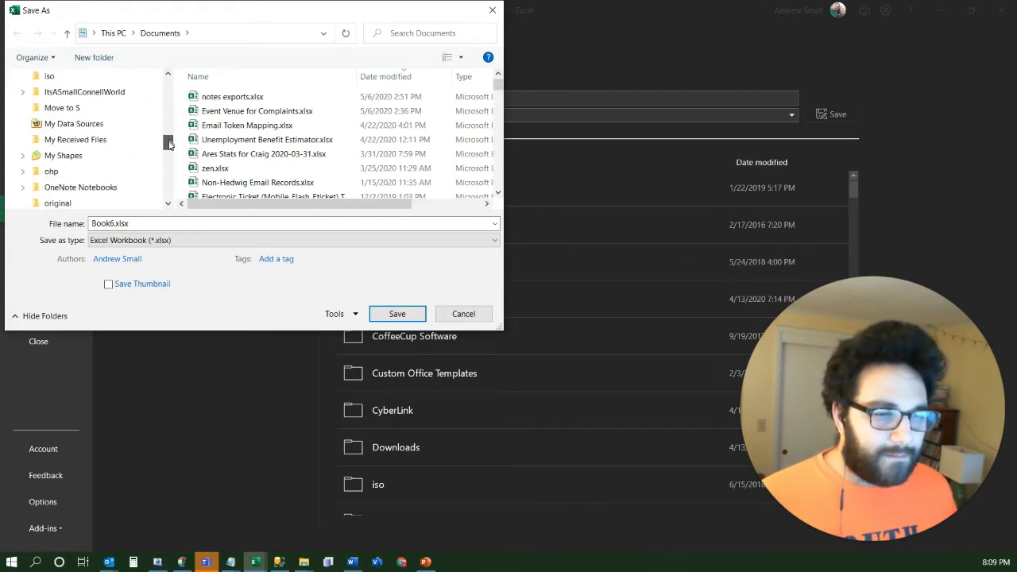
pyautogui.click(73, 124)
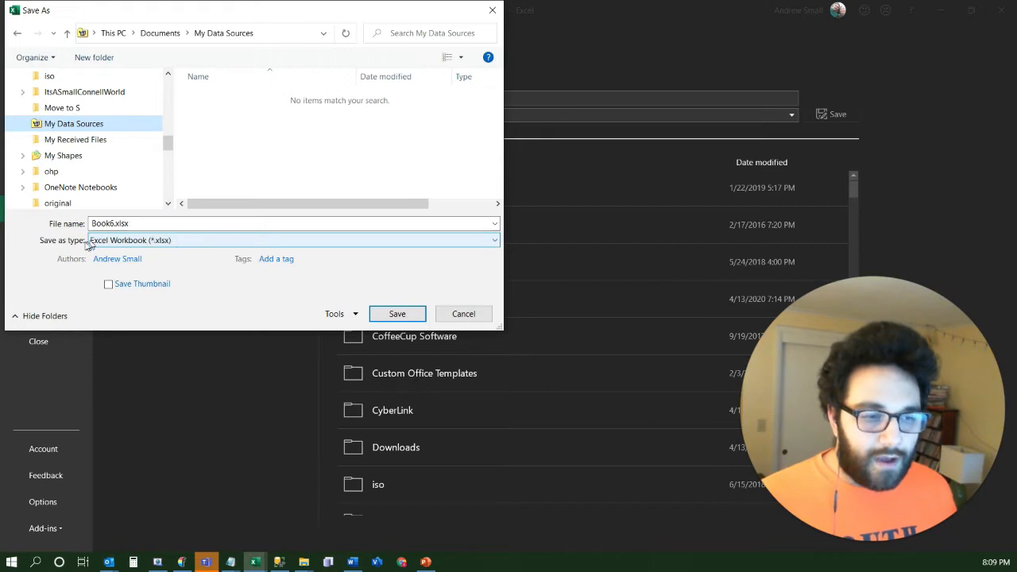
# Save the new workbook as Form Letter Data in CSV (Comma delimited) format
pyautogui.click(216, 241)
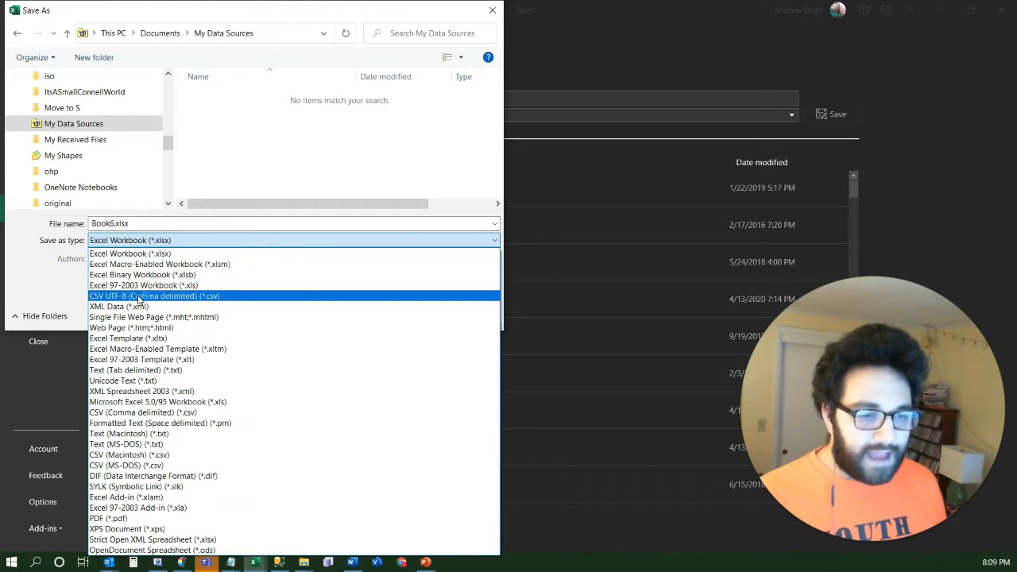
pyautogui.click(201, 412)
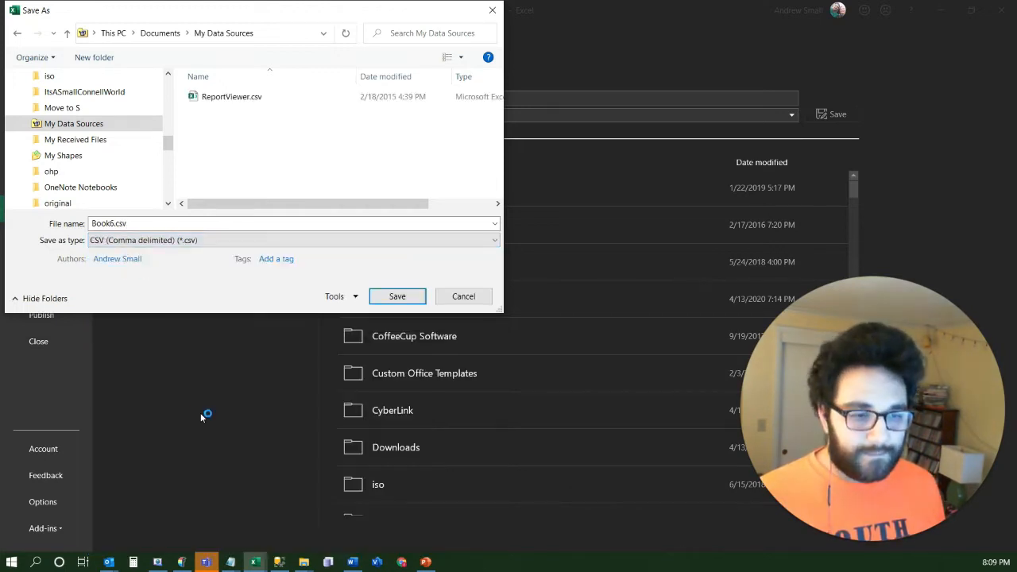
pyautogui.click(119, 223)
pyautogui.doubleClick(131, 225)
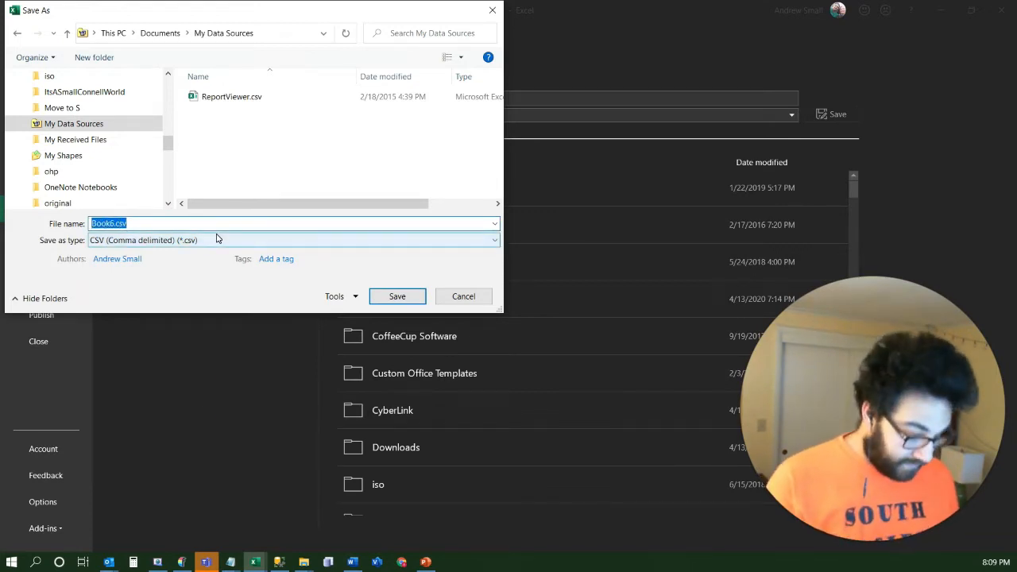
pyautogui.write('Form Letter Data')
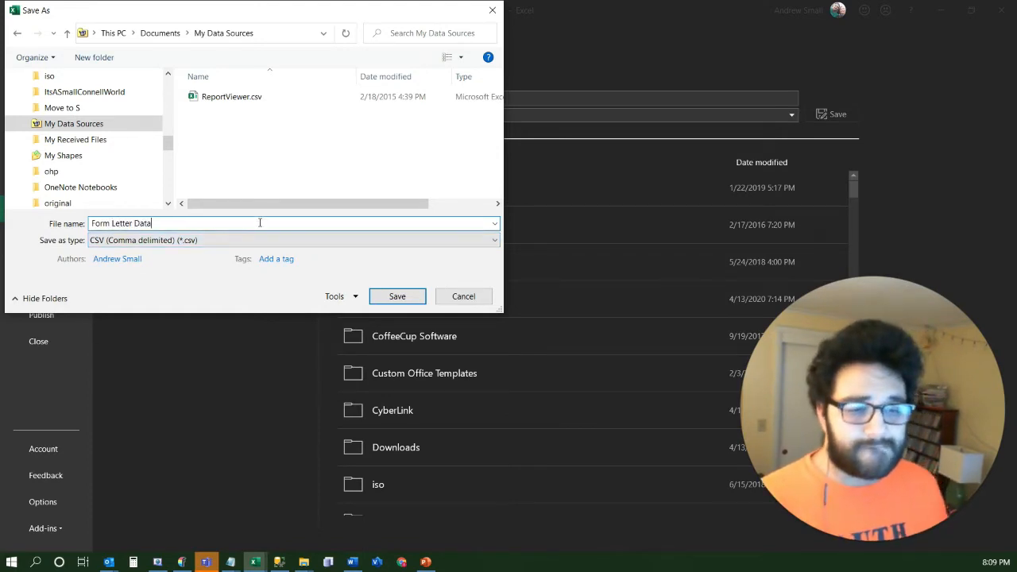
pyautogui.click(395, 296)
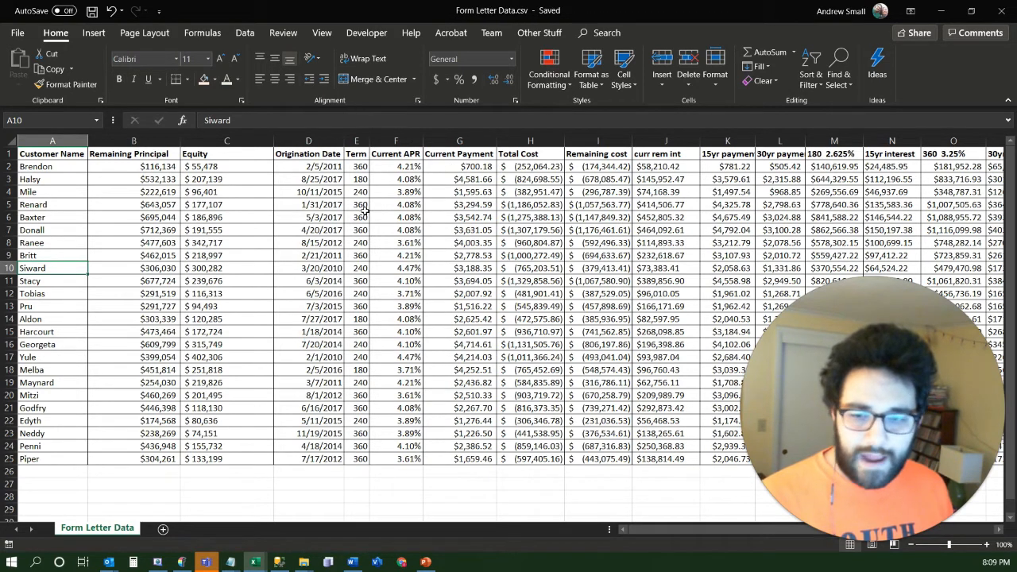
# Switch to Form Letter.docx in Word and attach the existing list Form Letter Data.csv as merge recipients, opening it as a read-only copy
pyautogui.moveTo(352, 562)
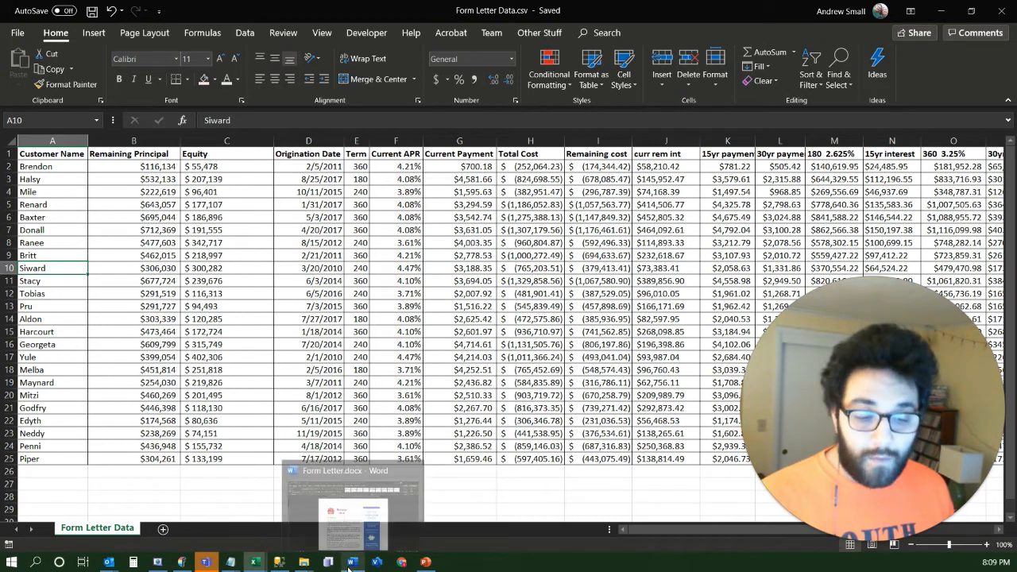
pyautogui.click(361, 498)
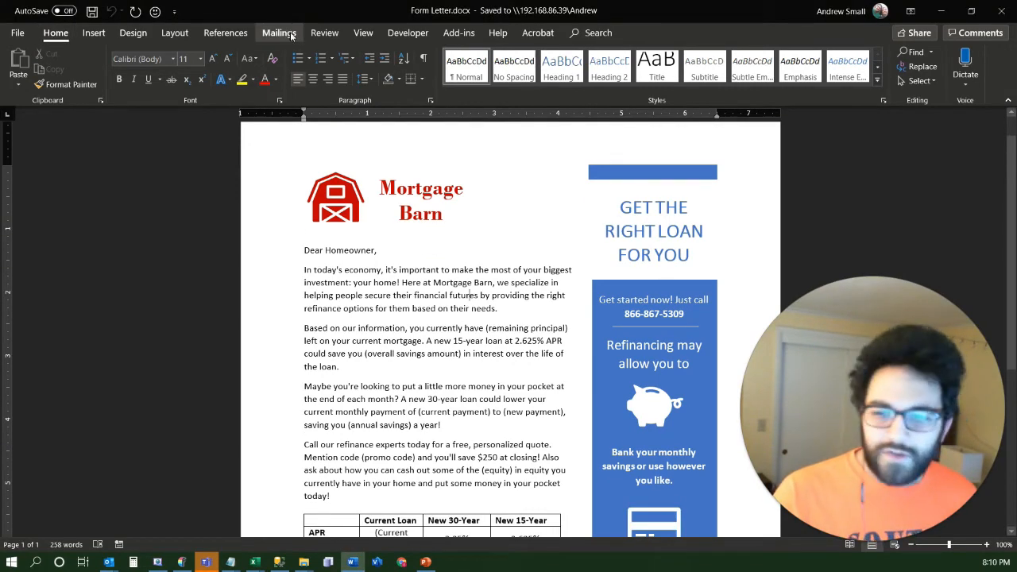
pyautogui.click(282, 37)
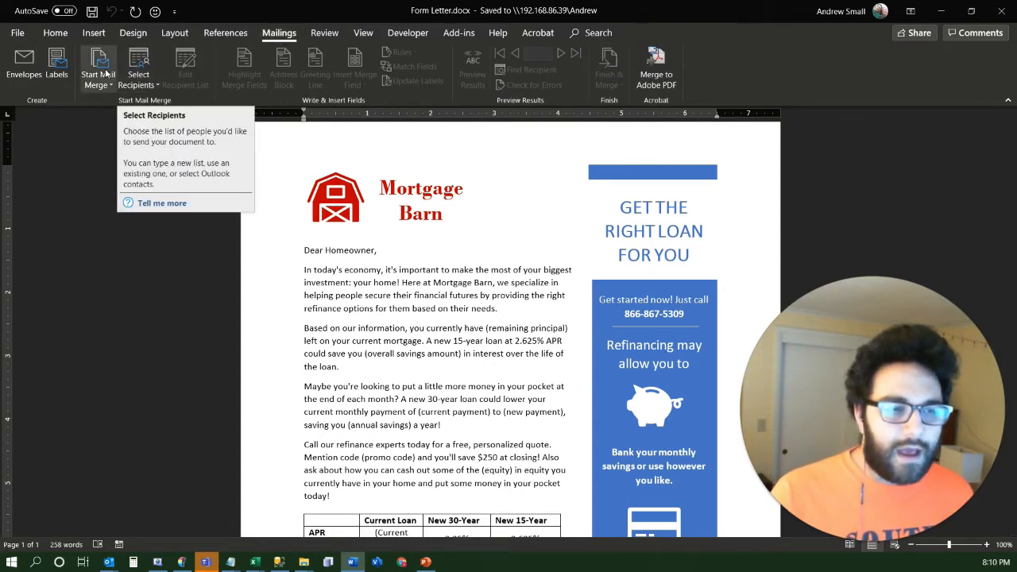
pyautogui.click(153, 86)
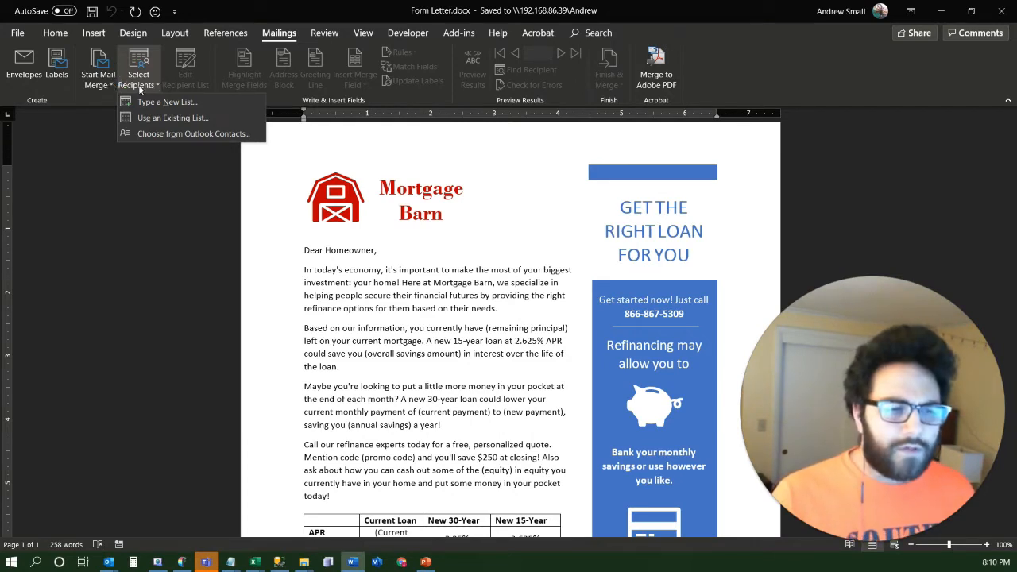
pyautogui.click(166, 116)
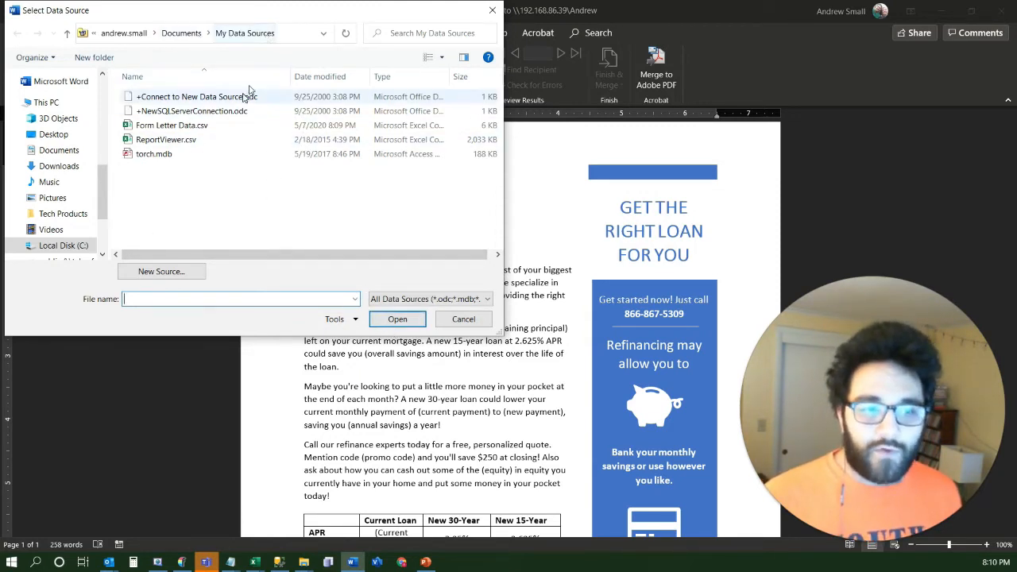
pyautogui.click(208, 127)
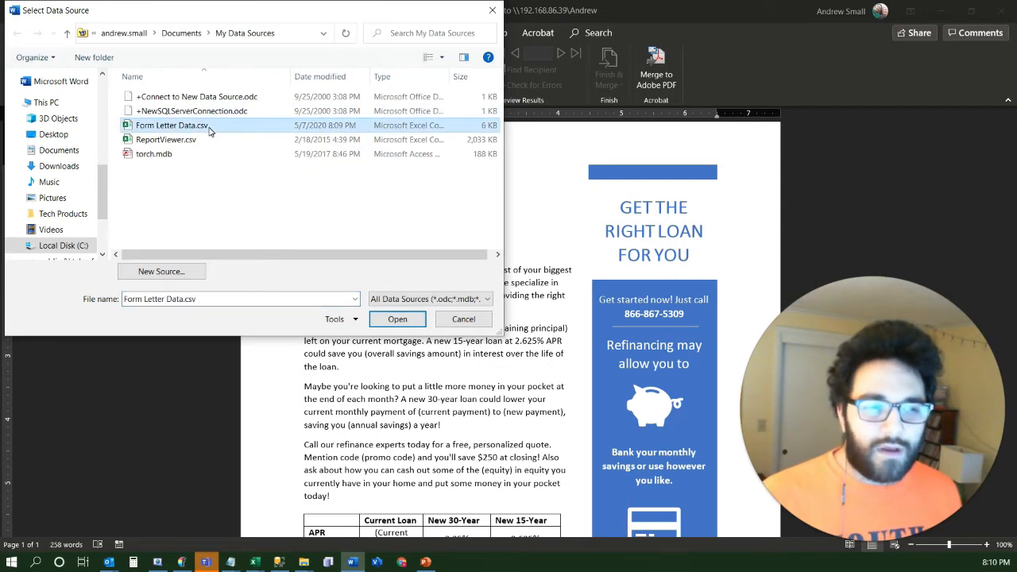
pyautogui.doubleClick(208, 126)
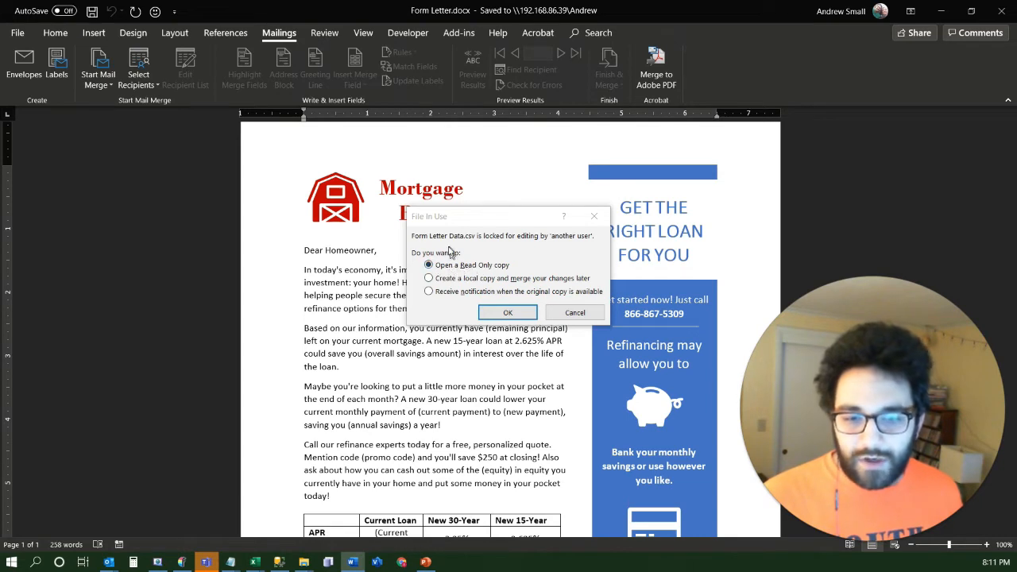
pyautogui.click(505, 313)
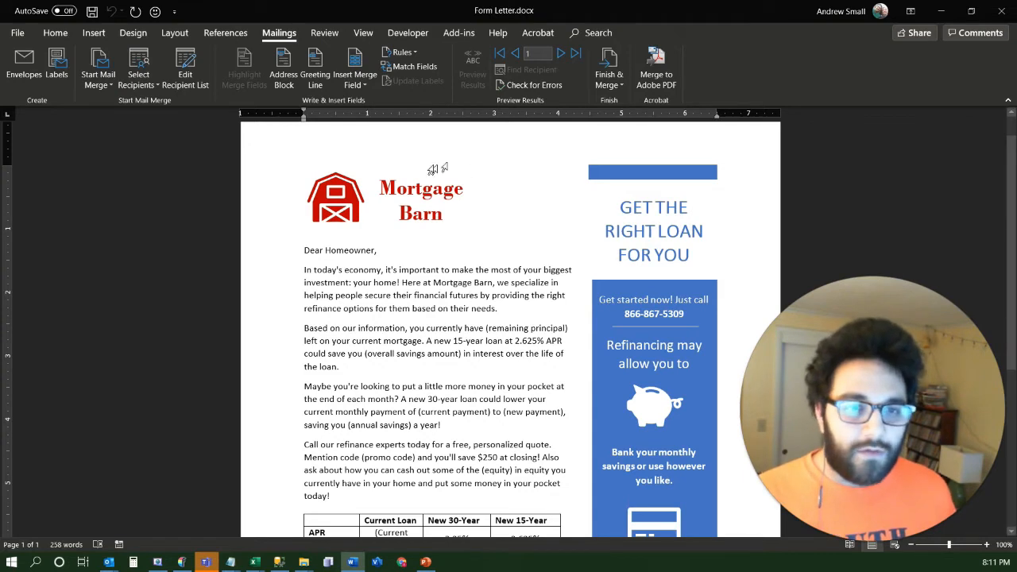
# Replace the word Homeowner in the greeting with the Customer_Name merge field
pyautogui.doubleClick(357, 250)
pyautogui.click(357, 87)
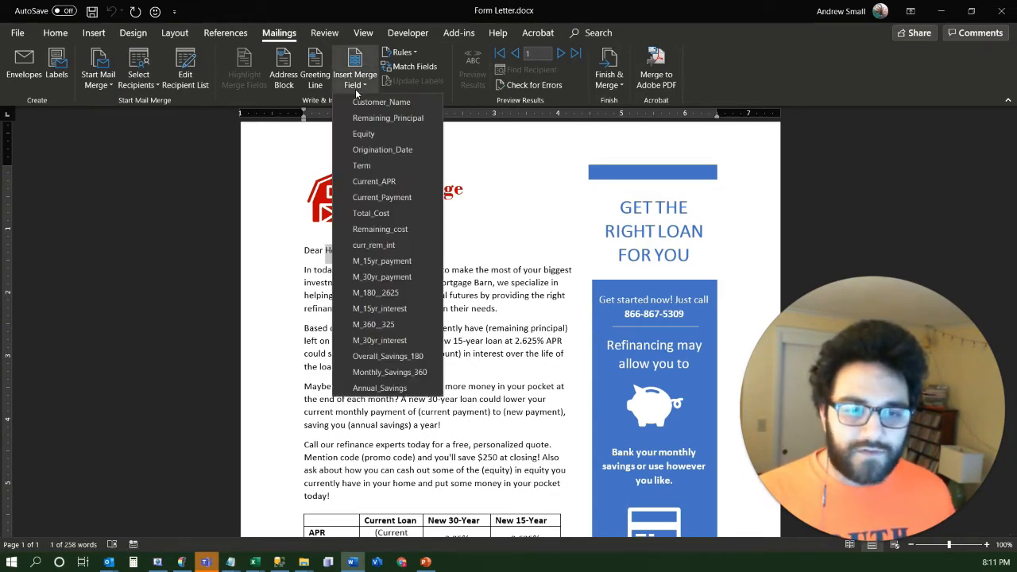
pyautogui.click(361, 103)
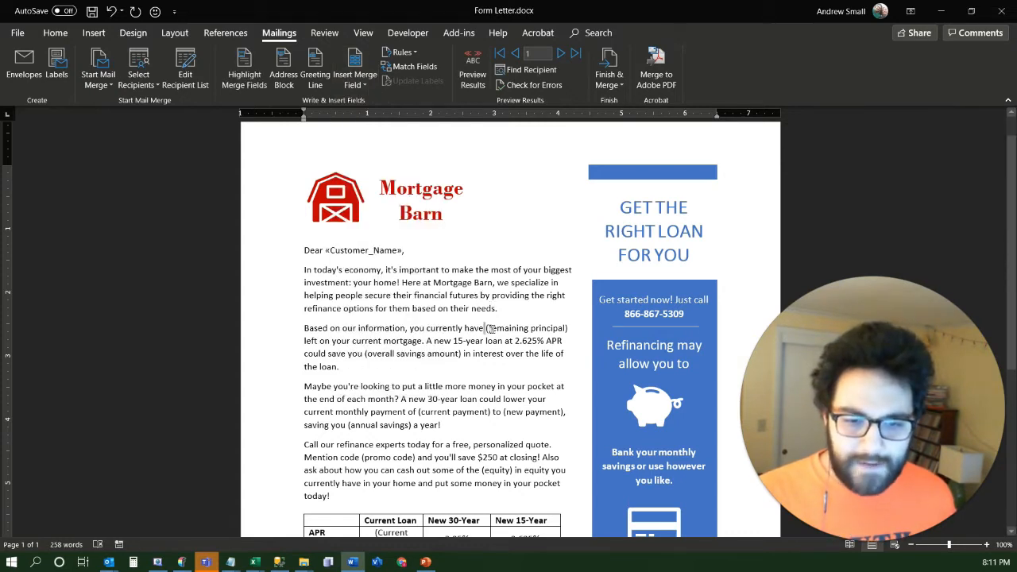
# In the second paragraph, replace the (remaining principal) and (overall savings amount) placeholders with the Remaining_Principal and Overall_Savings_180 merge fields
pyautogui.moveTo(490, 328); pyautogui.dragTo(465, 328)
pyautogui.moveTo(572, 328); pyautogui.dragTo(505, 328)
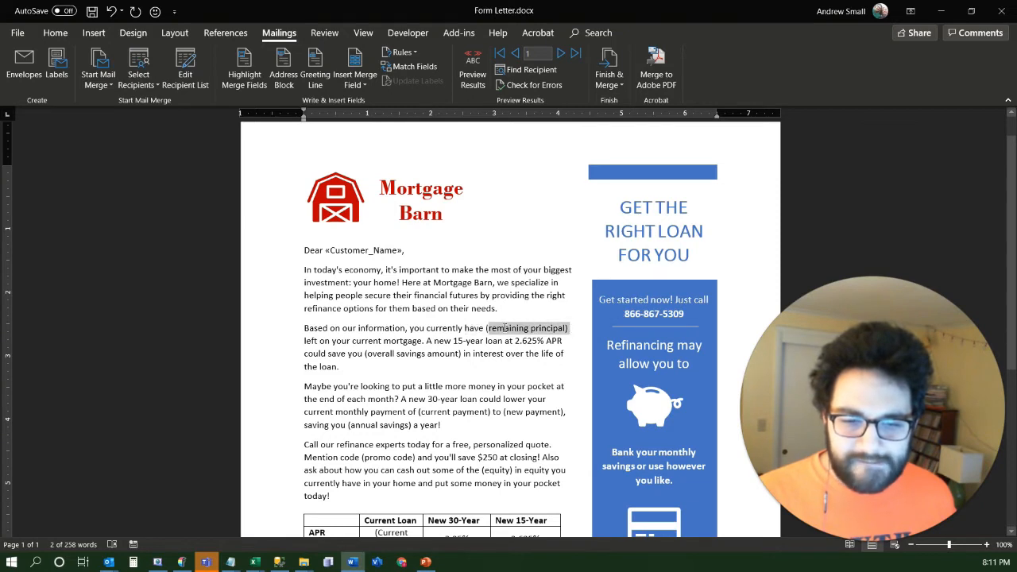
pyautogui.click(354, 82)
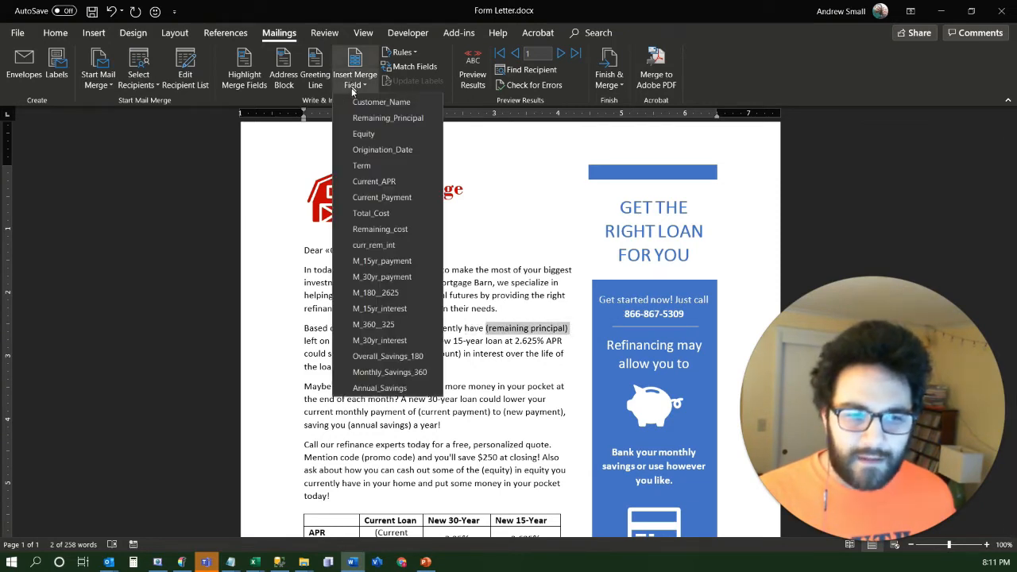
pyautogui.click(398, 117)
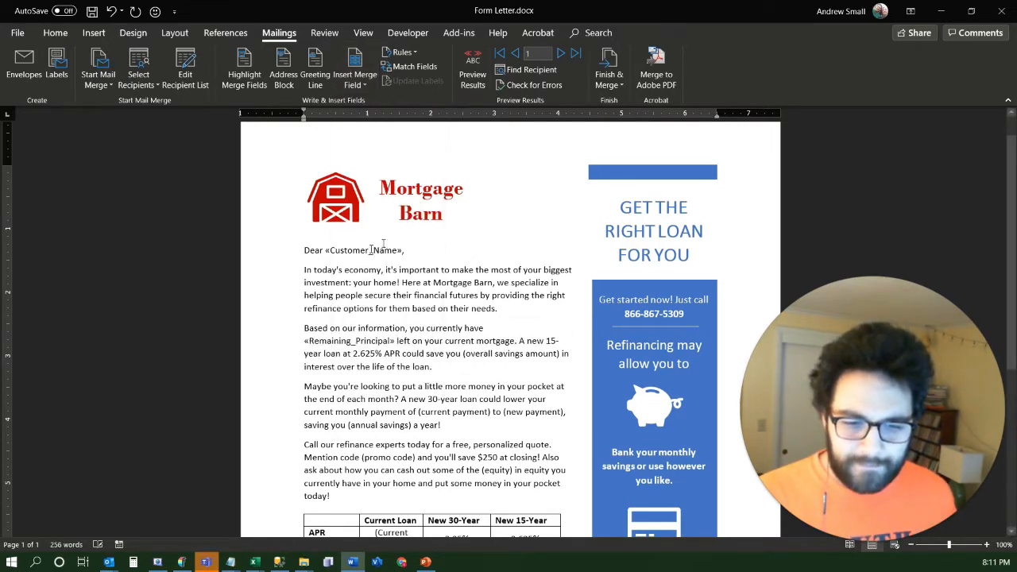
pyautogui.moveTo(463, 354); pyautogui.dragTo(555, 355)
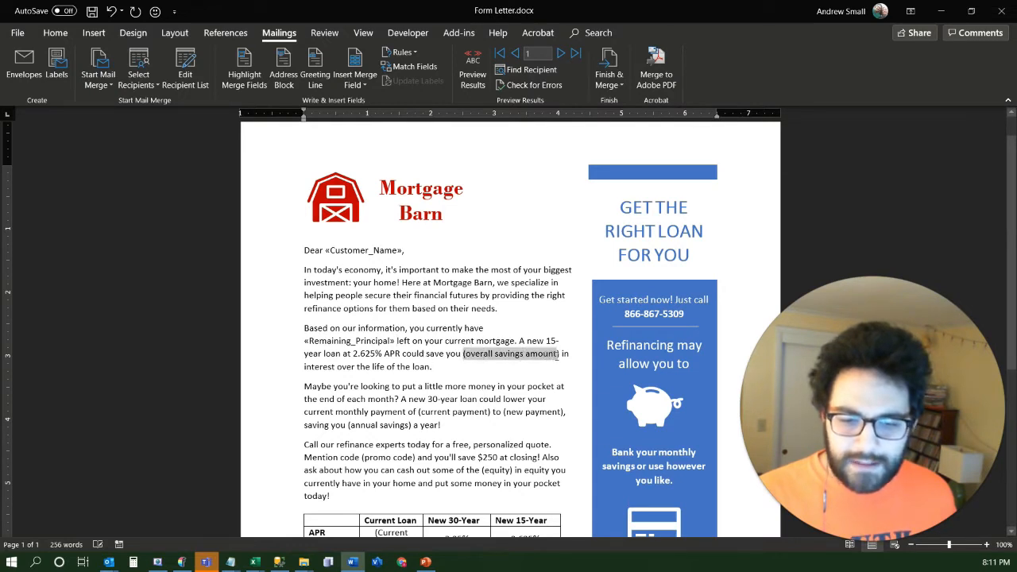
pyautogui.click(366, 85)
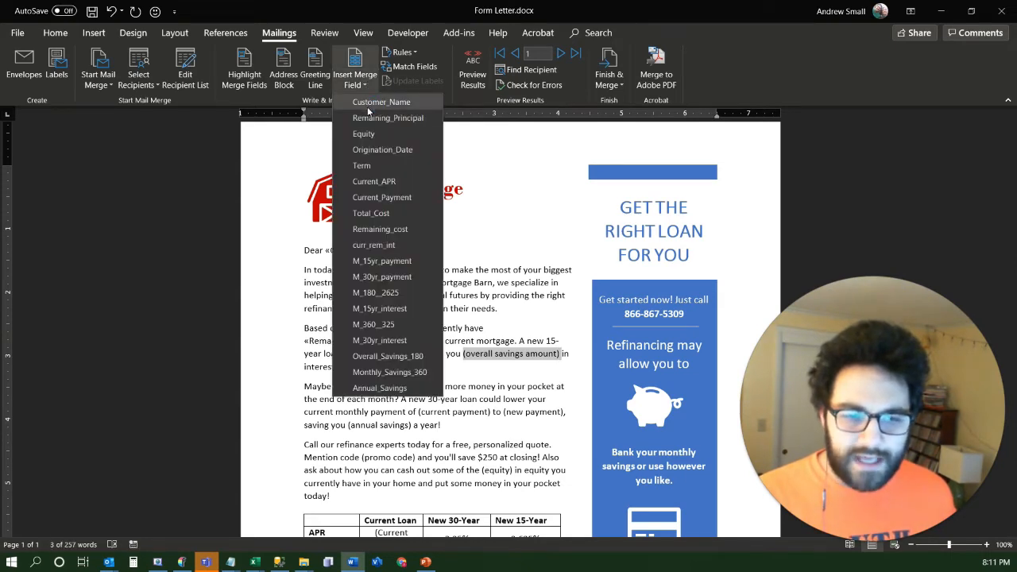
pyautogui.click(387, 356)
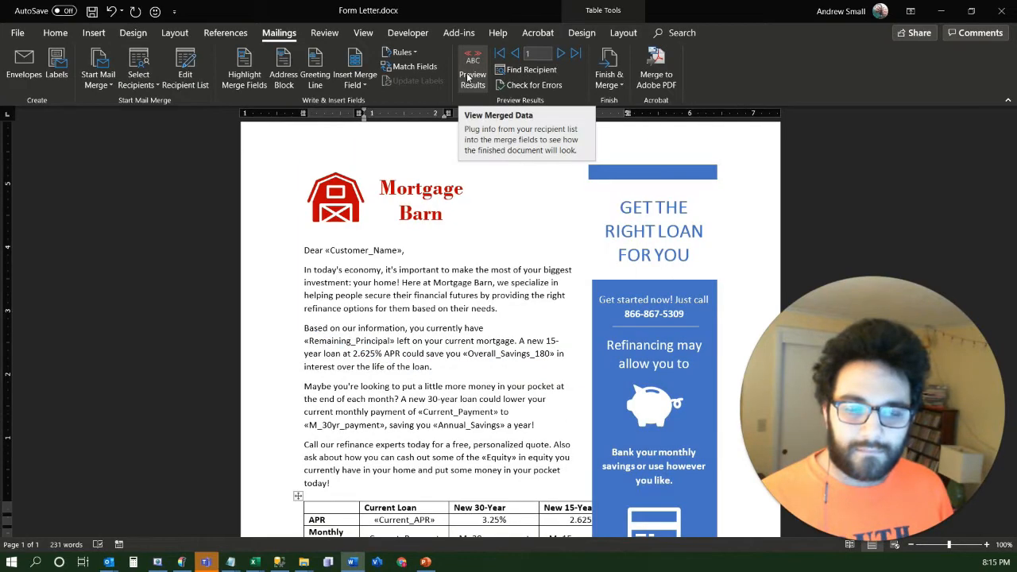
# Check the merge fields throughout the letter, preview the merged results, and review the first recipient's letter down to the loan table
pyautogui.scroll(-5, 471, 403)
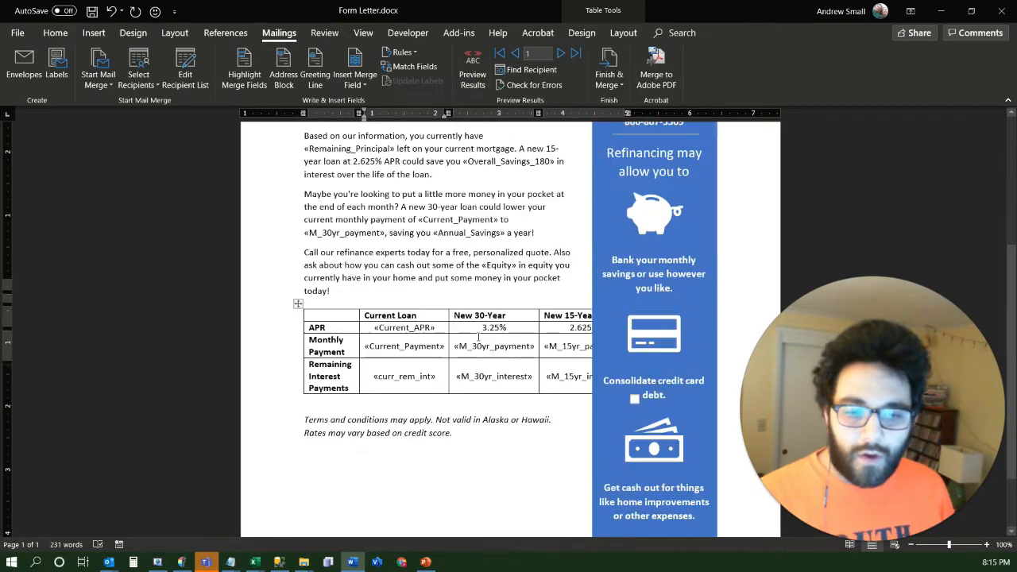
pyautogui.scroll(5, 477, 254)
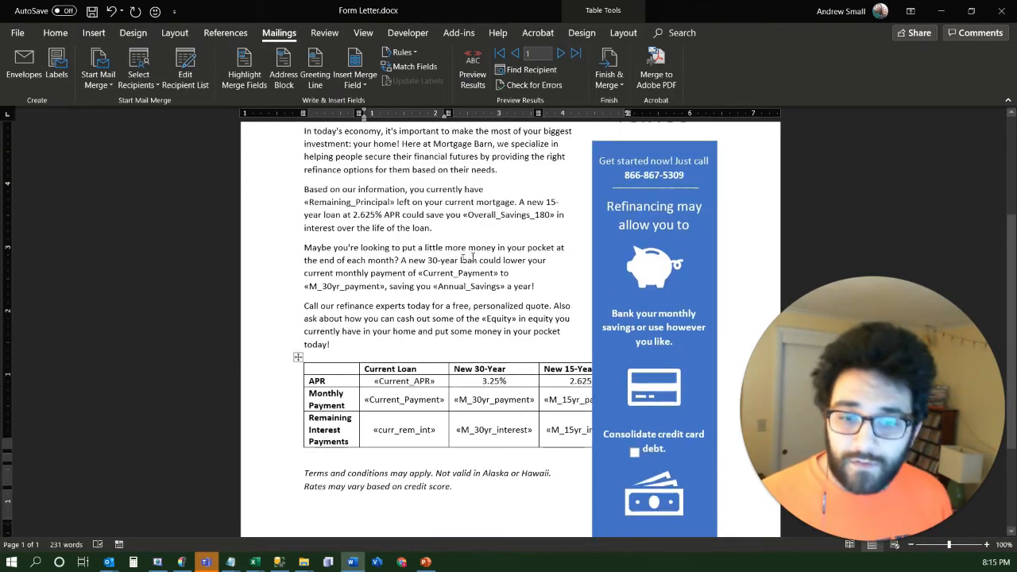
pyautogui.scroll(1, 472, 258)
pyautogui.scroll(-1, 479, 254)
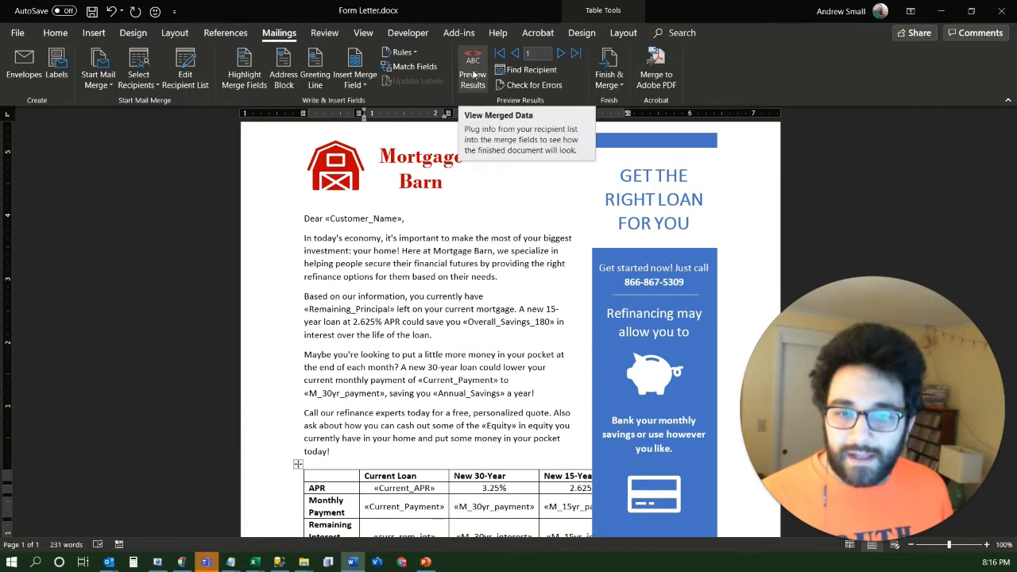
pyautogui.click(473, 75)
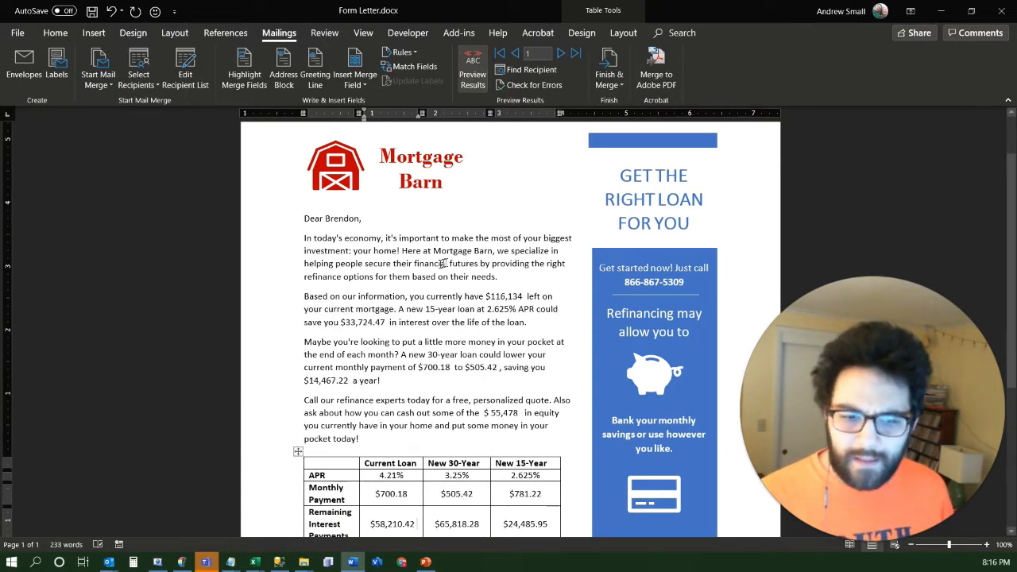
pyautogui.scroll(-5, 454, 383)
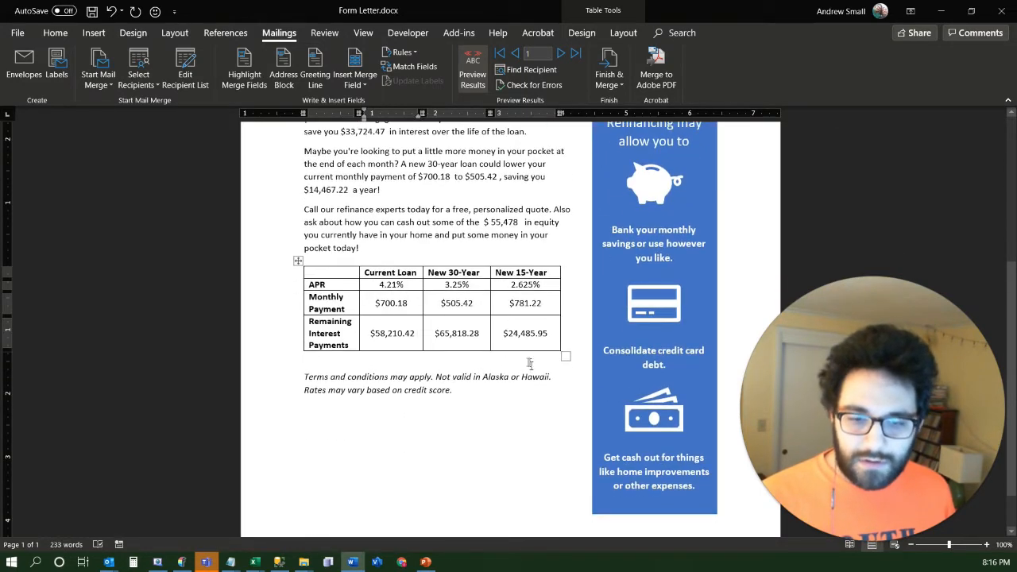
pyautogui.scroll(7, 503, 340)
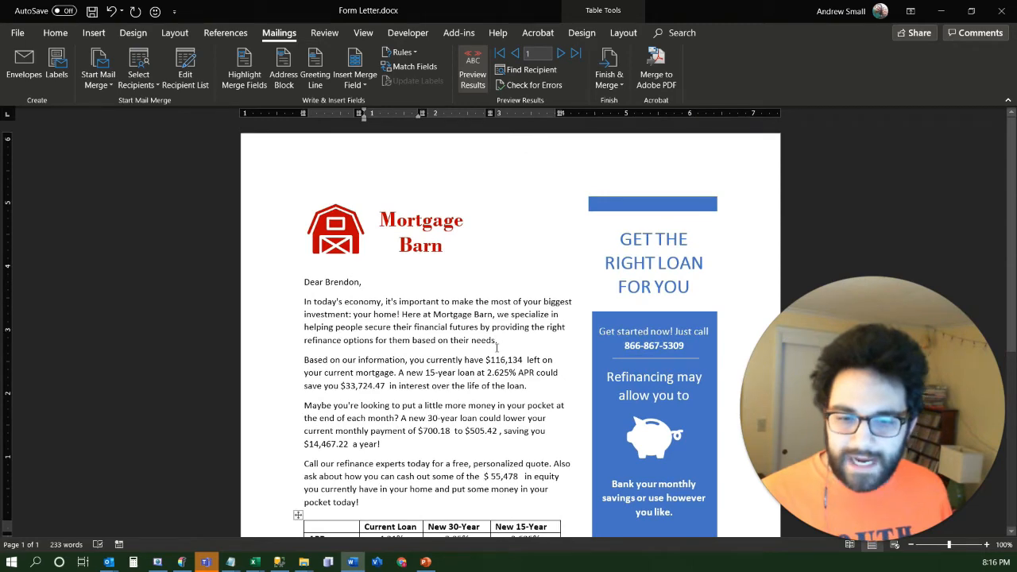
pyautogui.scroll(-5, 430, 355)
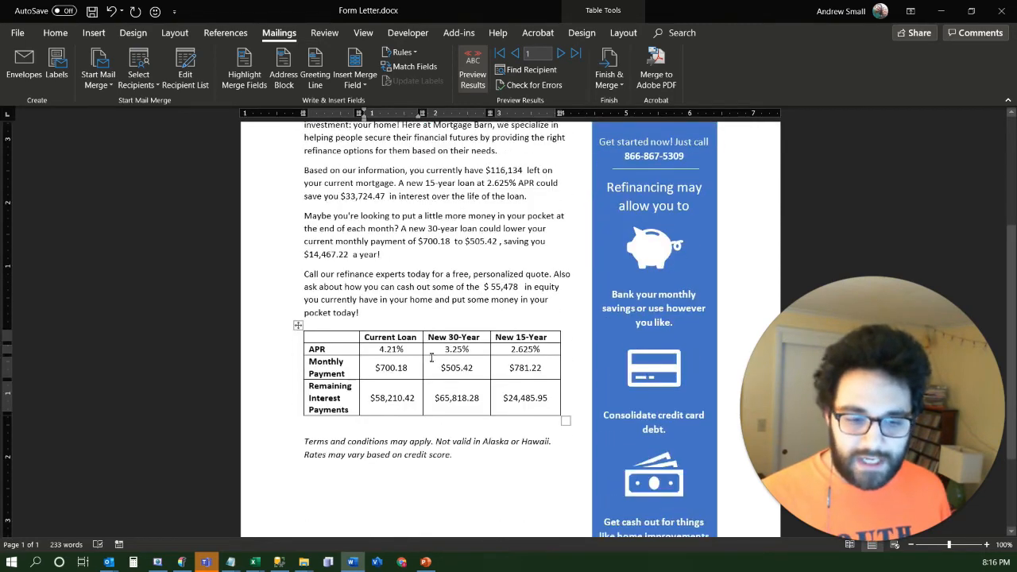
pyautogui.scroll(5, 431, 358)
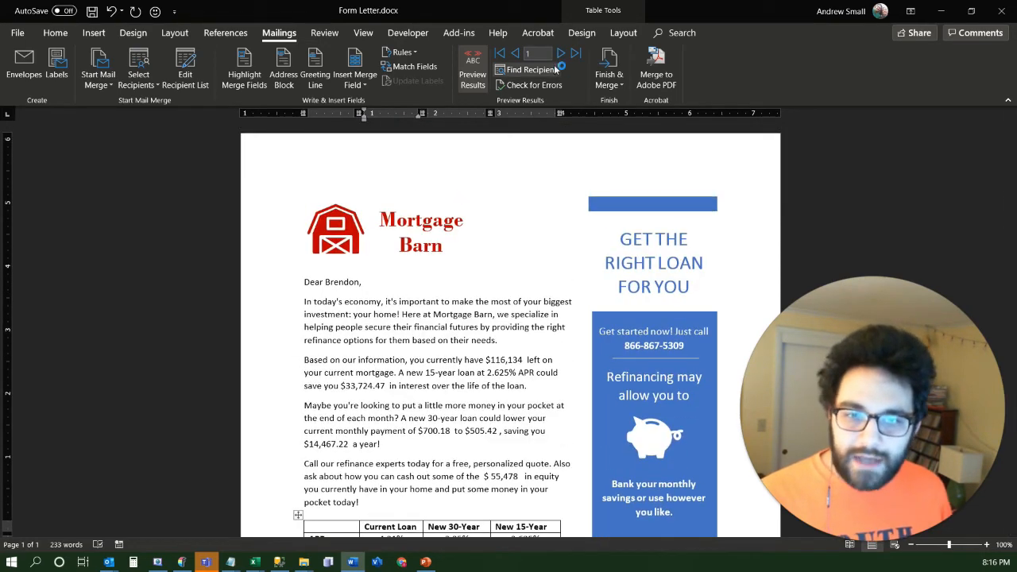
# Advance the preview to record 4 and examine the merged amounts in the letter's paragraphs and loan table
pyautogui.click(560, 54)
pyautogui.click(561, 53)
pyautogui.click(560, 53)
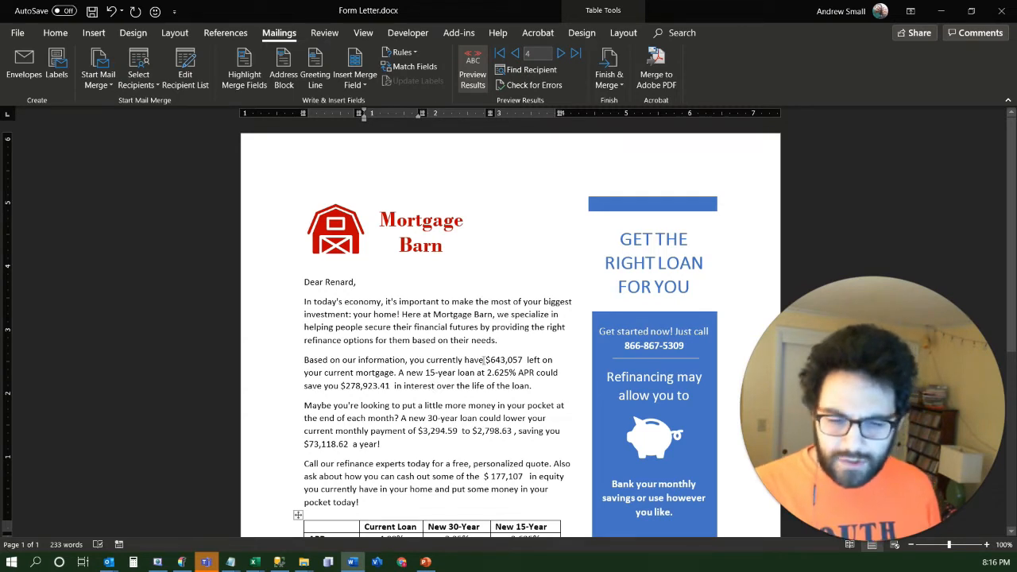
pyautogui.moveTo(484, 360); pyautogui.dragTo(514, 366)
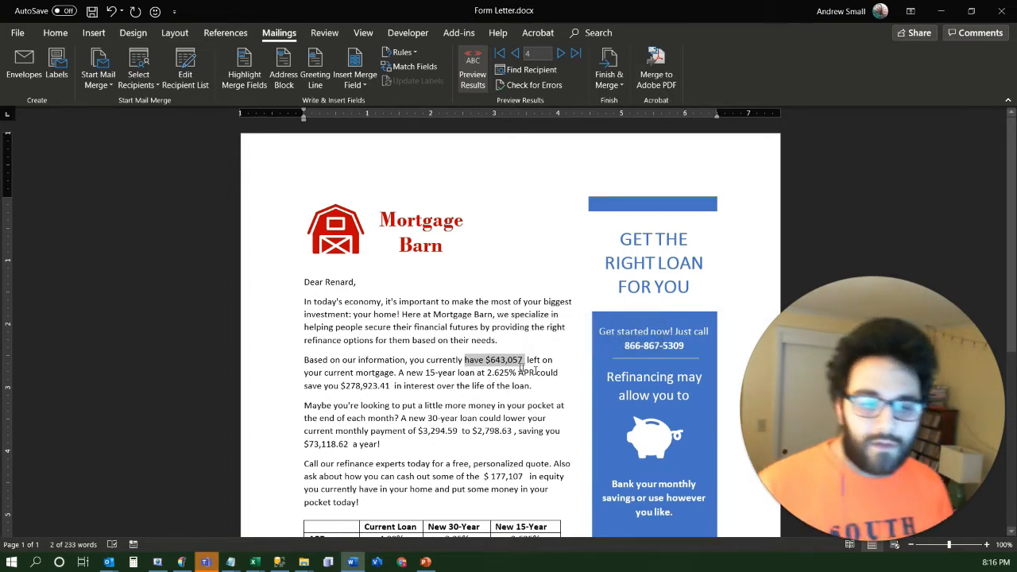
pyautogui.click(498, 321)
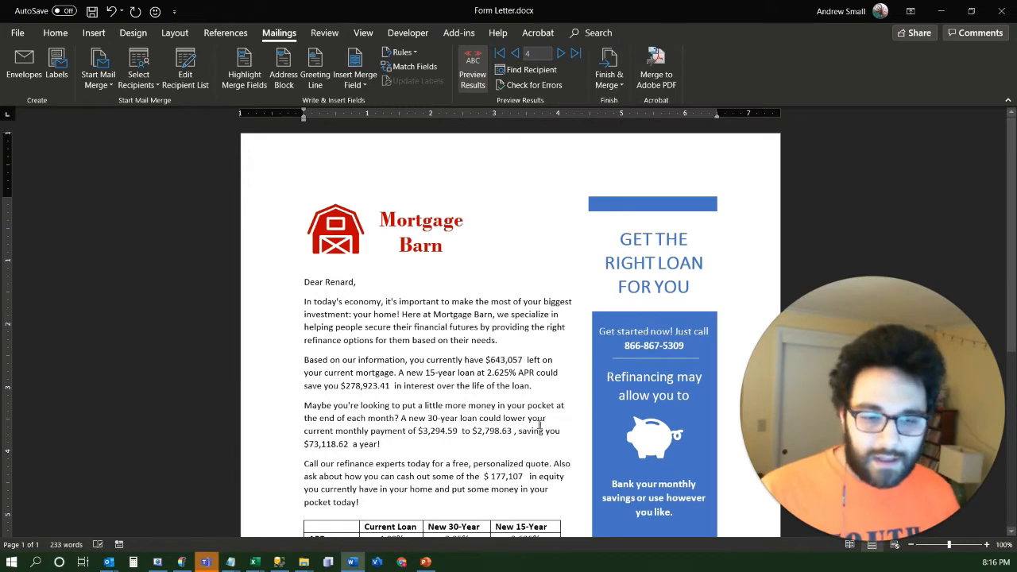
pyautogui.scroll(-7, 539, 419)
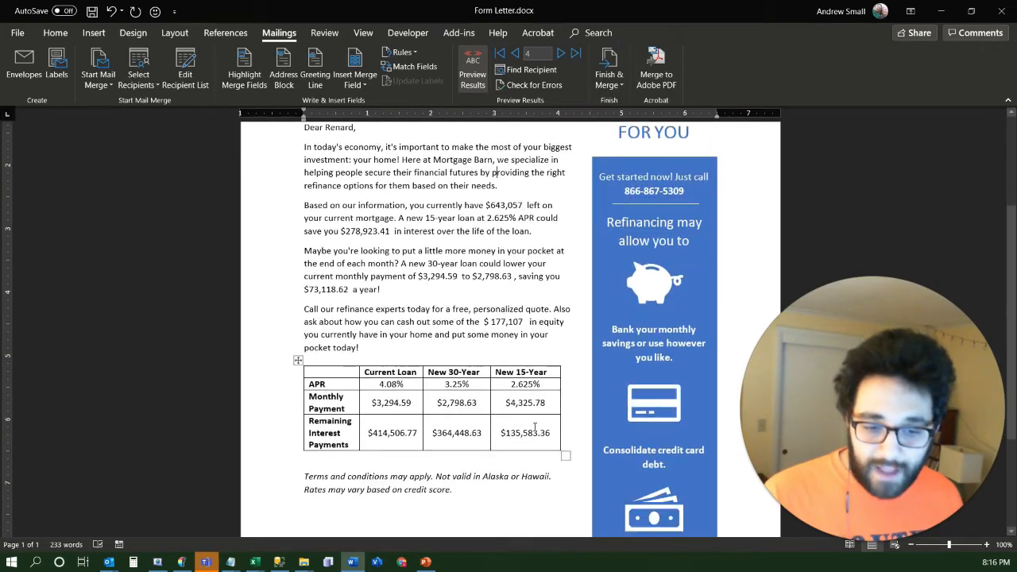
pyautogui.scroll(10, 494, 372)
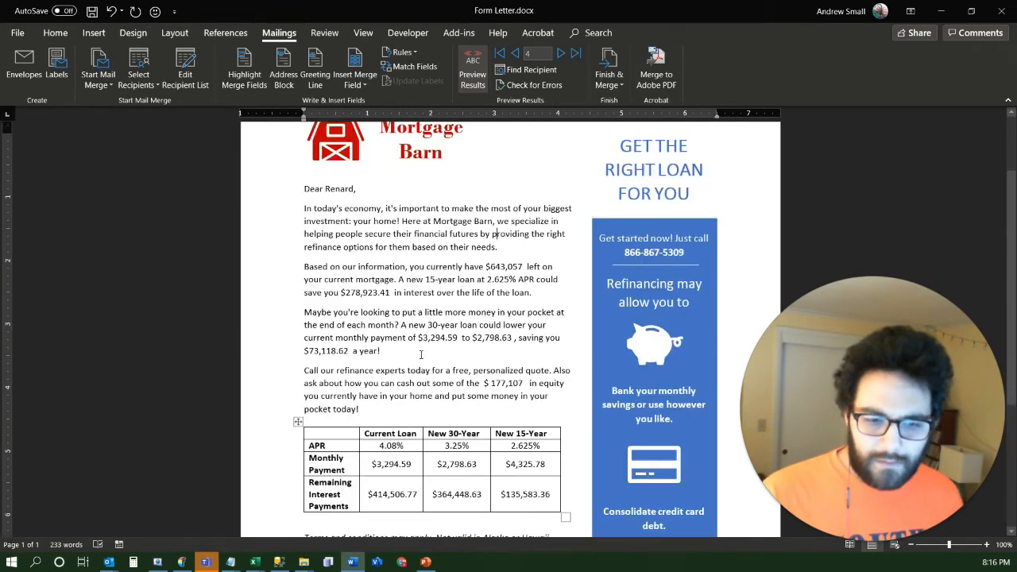
pyautogui.scroll(-8, 437, 371)
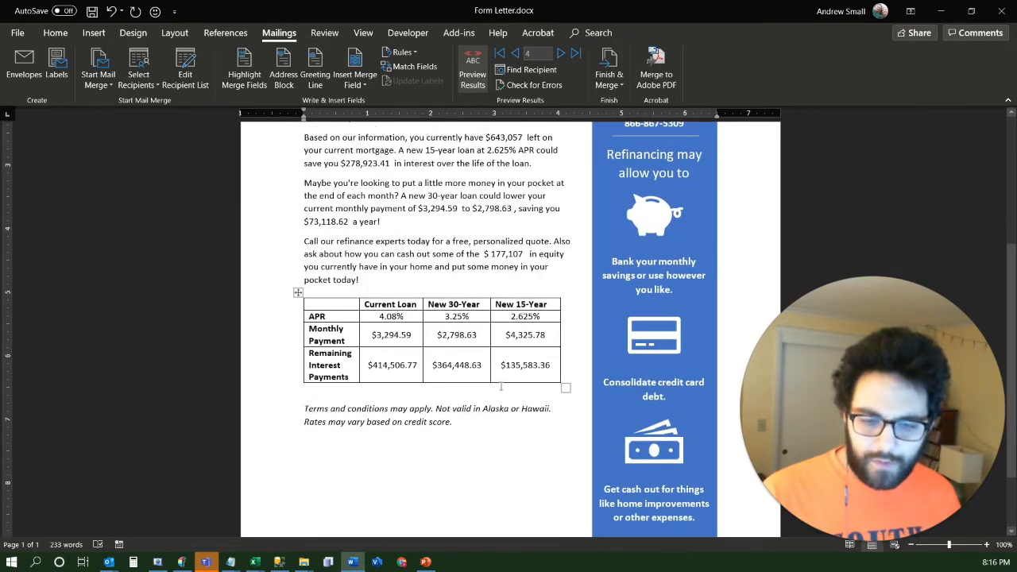
pyautogui.scroll(8, 497, 387)
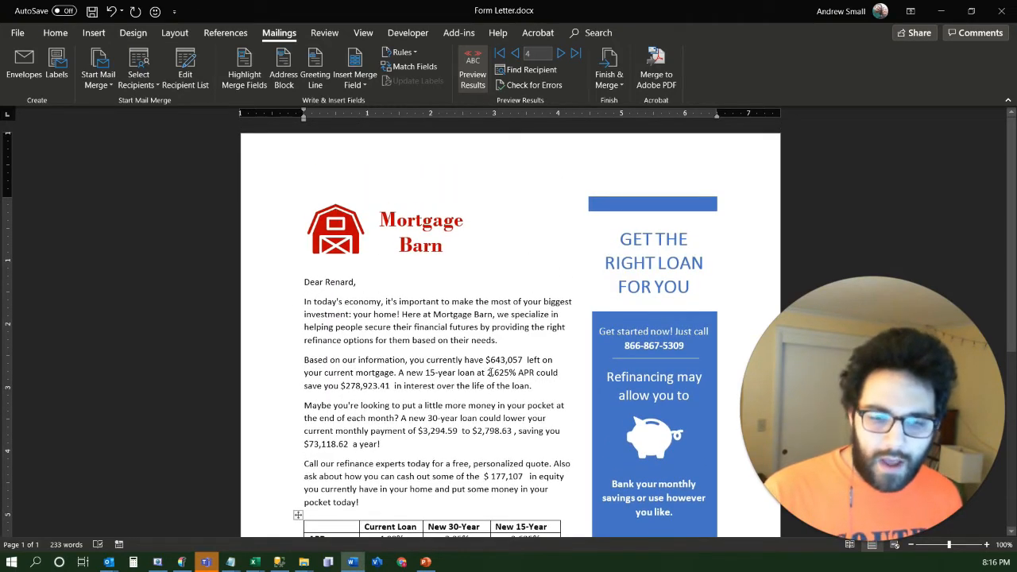
pyautogui.hotkey('alt', 'Tab')
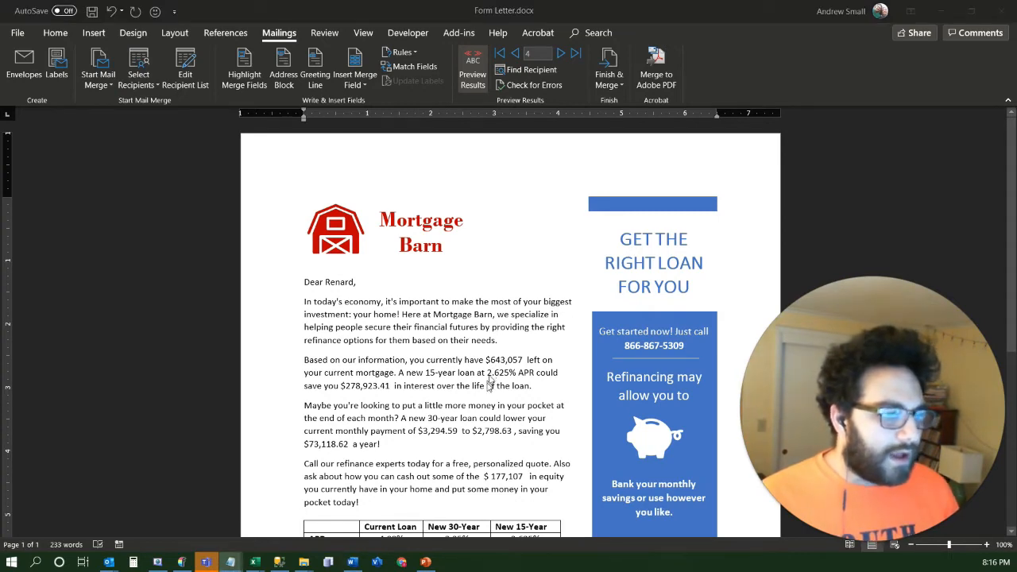
pyautogui.hotkey('alt', 'Tab')
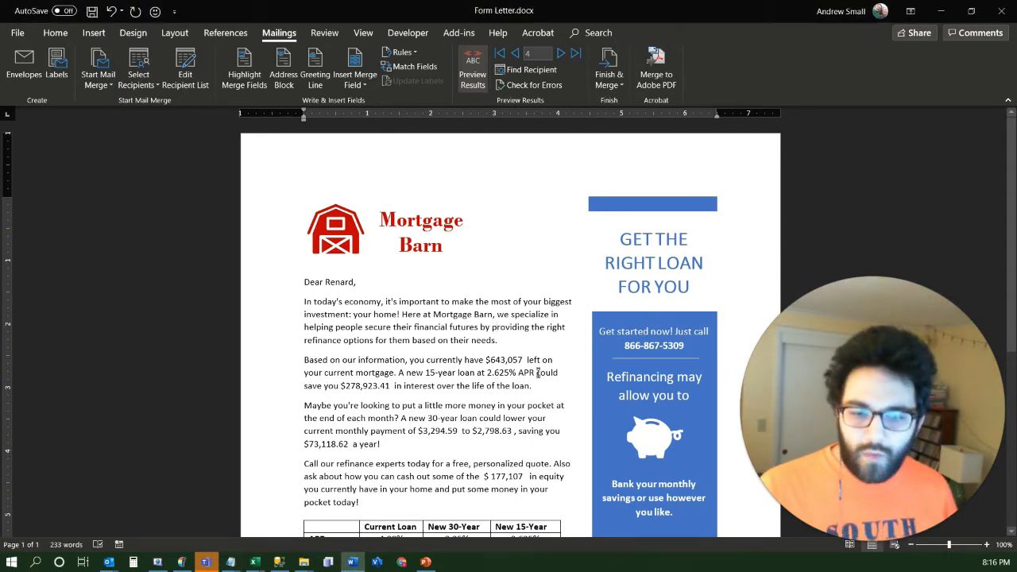
pyautogui.scroll(-4, 526, 328)
pyautogui.scroll(3, 526, 419)
pyautogui.scroll(1, 527, 419)
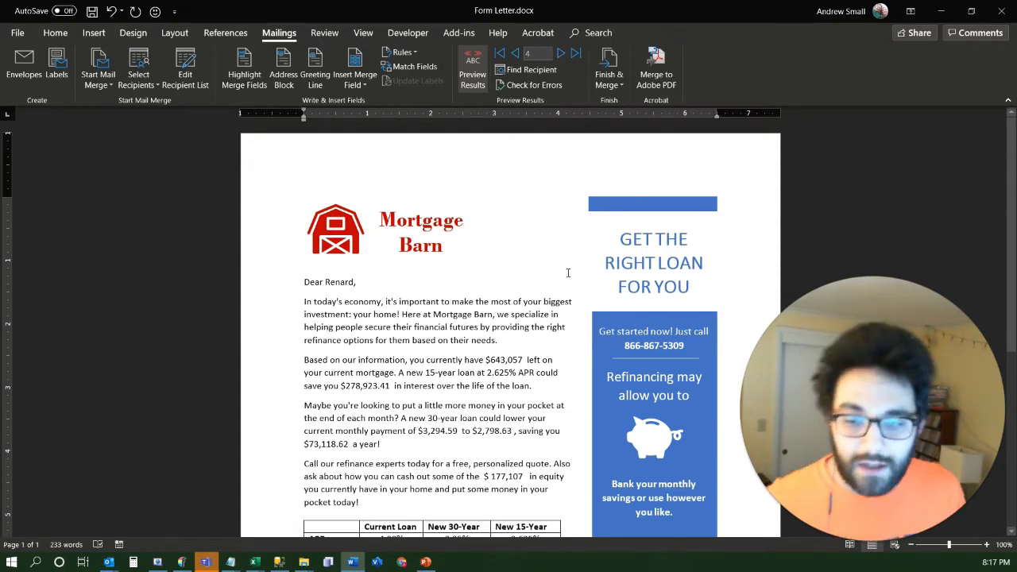
# Finish the merge by generating editable individual letters for all records in a new document
pyautogui.click(616, 87)
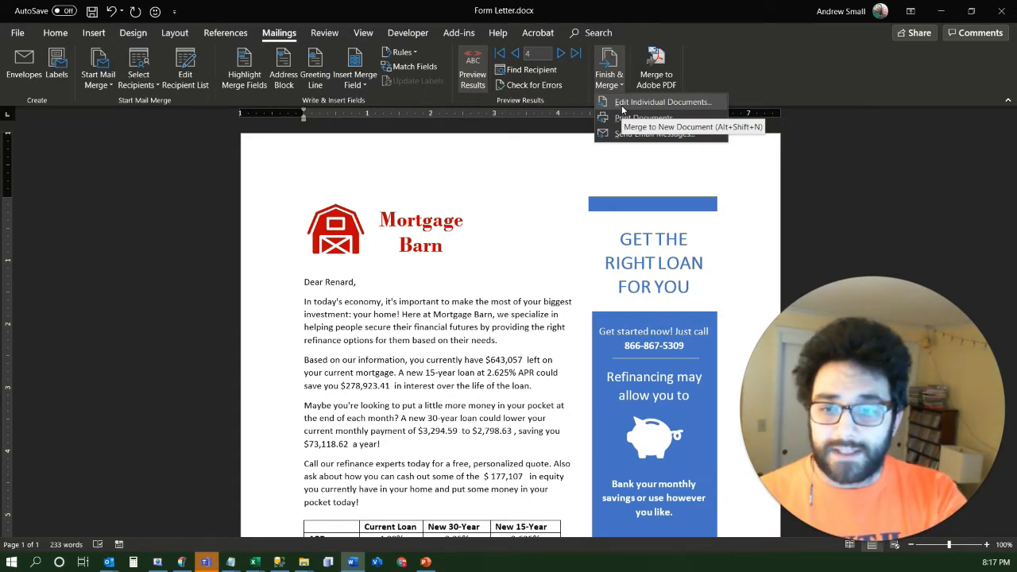
pyautogui.click(623, 110)
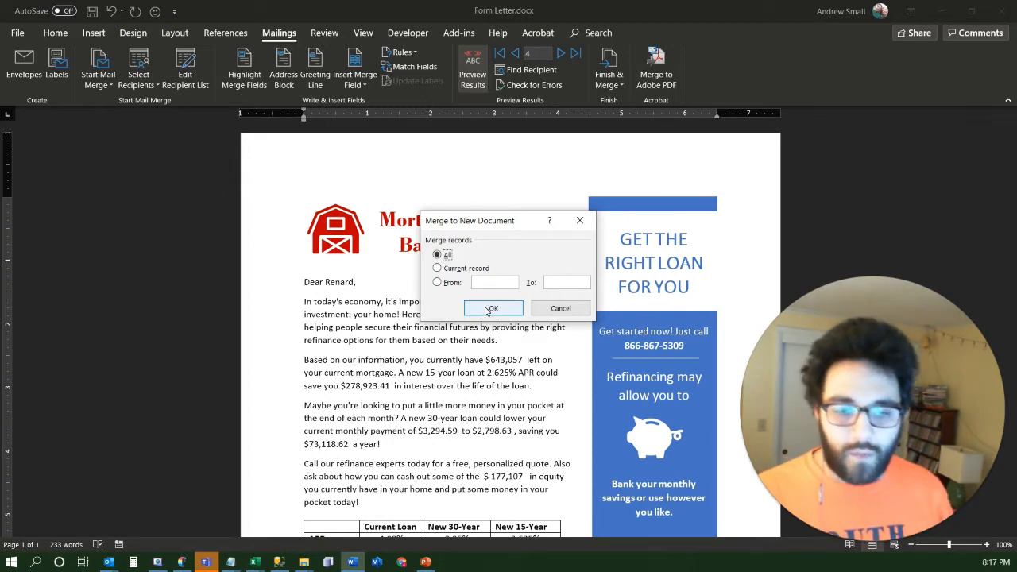
pyautogui.click(490, 308)
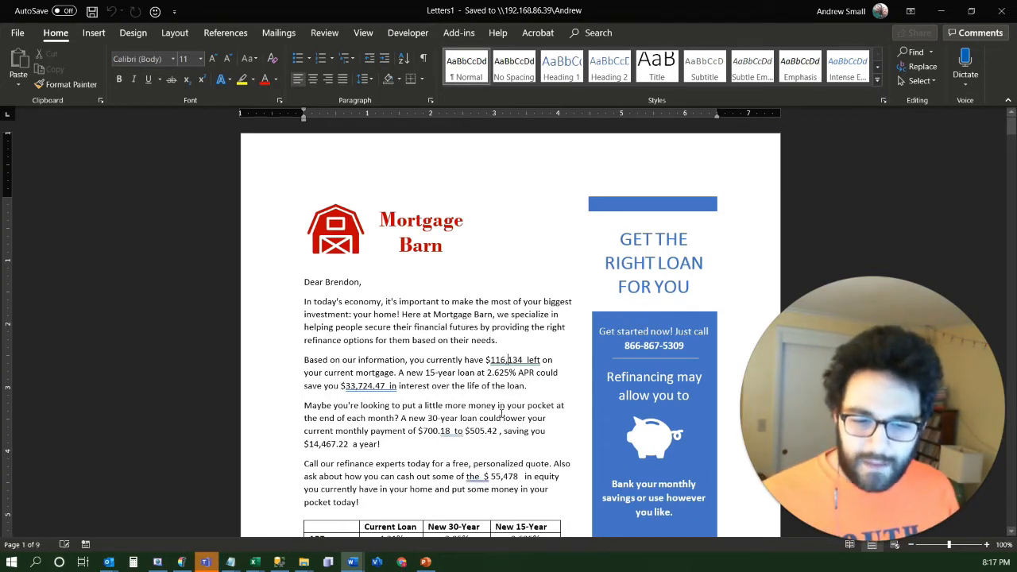
# Inspect the first merged letter down to its loan table and select the New 15-Year remaining interest amount
pyautogui.scroll(-5, 501, 409)
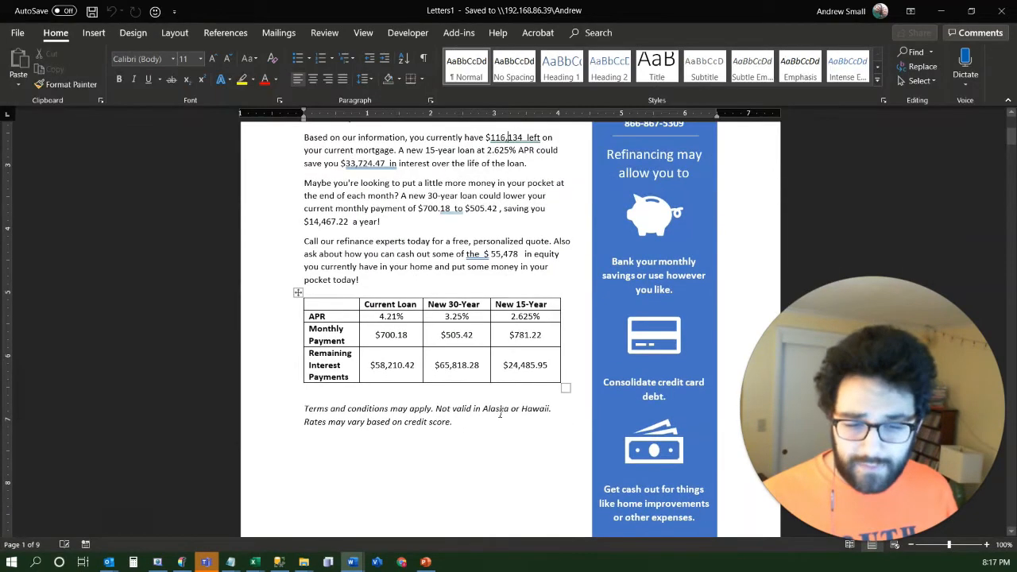
pyautogui.scroll(-1, 505, 415)
pyautogui.click(518, 334)
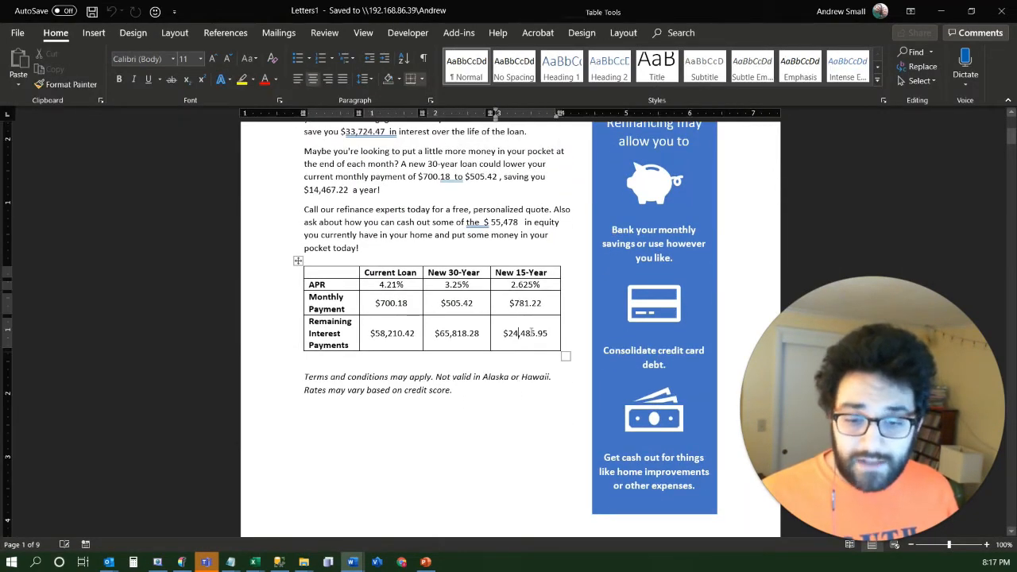
pyautogui.tripleClick(528, 333)
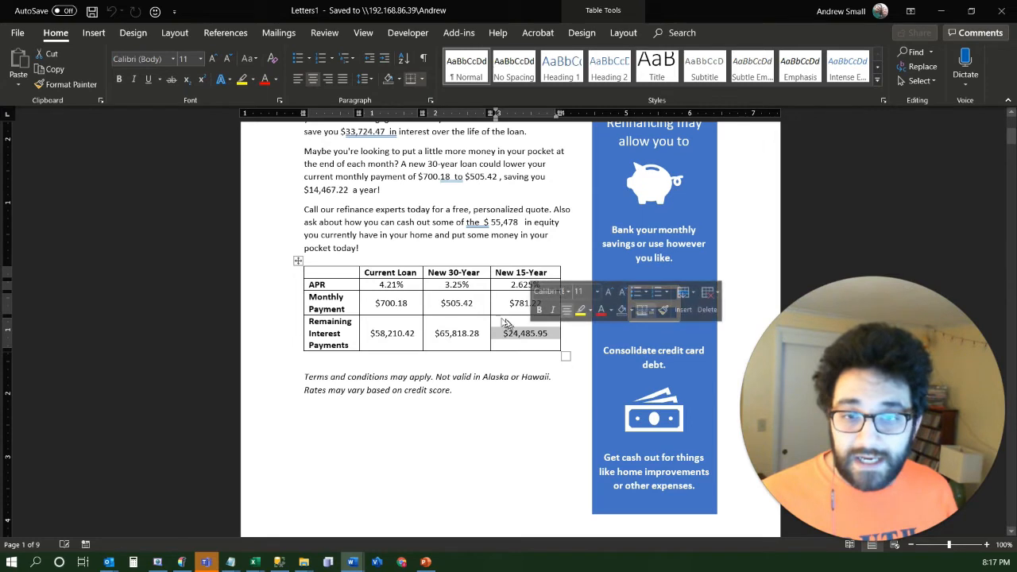
# Try deleting the first two digits of the New 30-Year monthly payment in the first letter's table, and undo the deletion
pyautogui.click(448, 303)
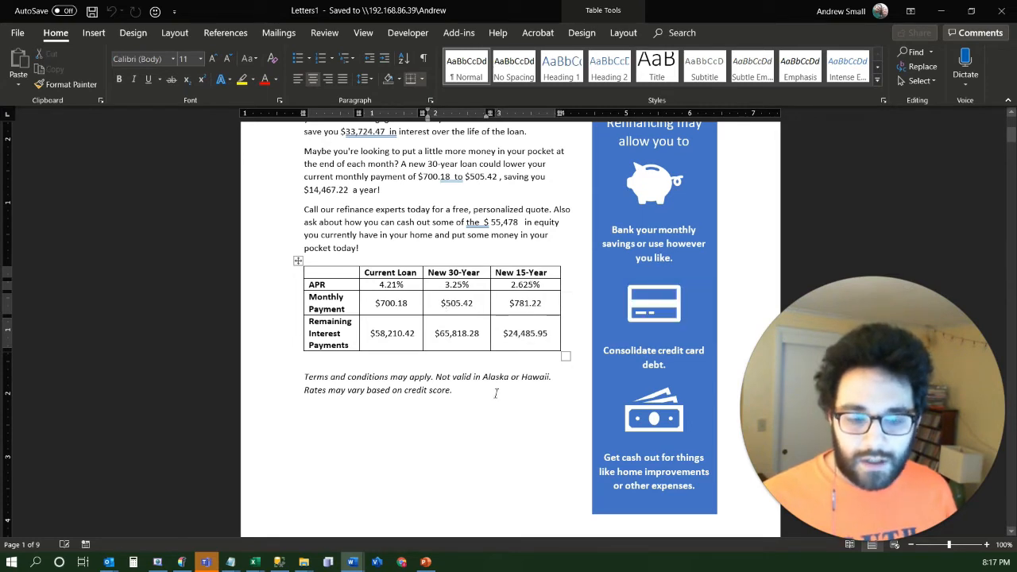
pyautogui.press('Delete')
pyautogui.press('Delete')
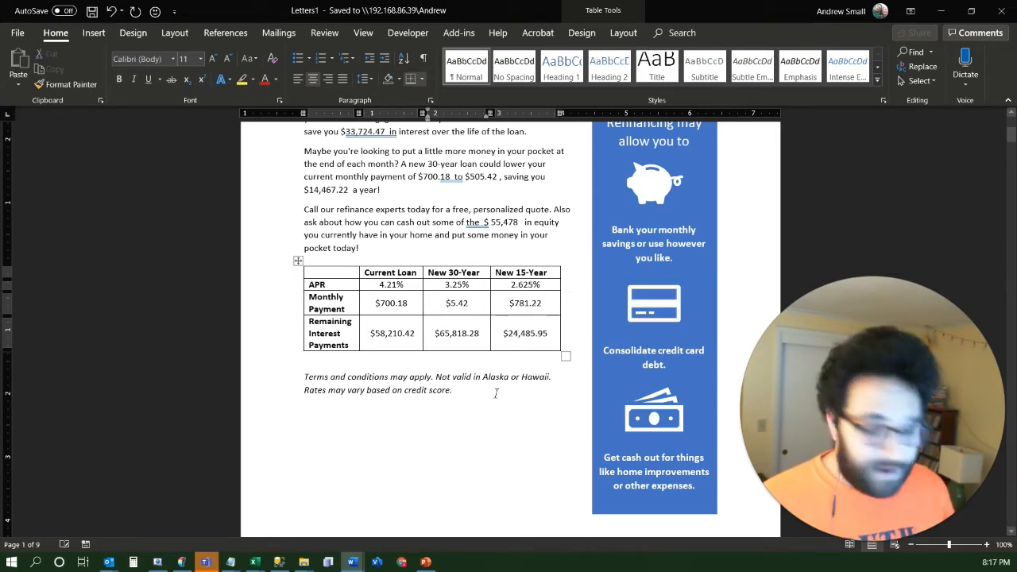
pyautogui.hotkey('ctrl', 'z')
pyautogui.hotkey('ctrl', 'z')
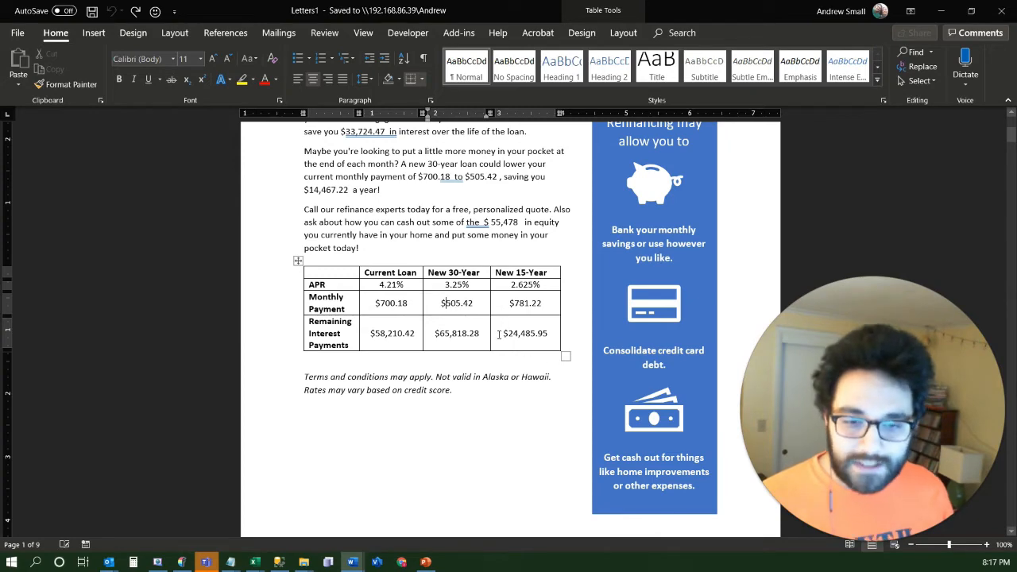
# Review the merged letters from the first page through the last, examining each greeting, the personalised amounts and the loan tables
pyautogui.scroll(3, 510, 311)
pyautogui.scroll(3, 510, 310)
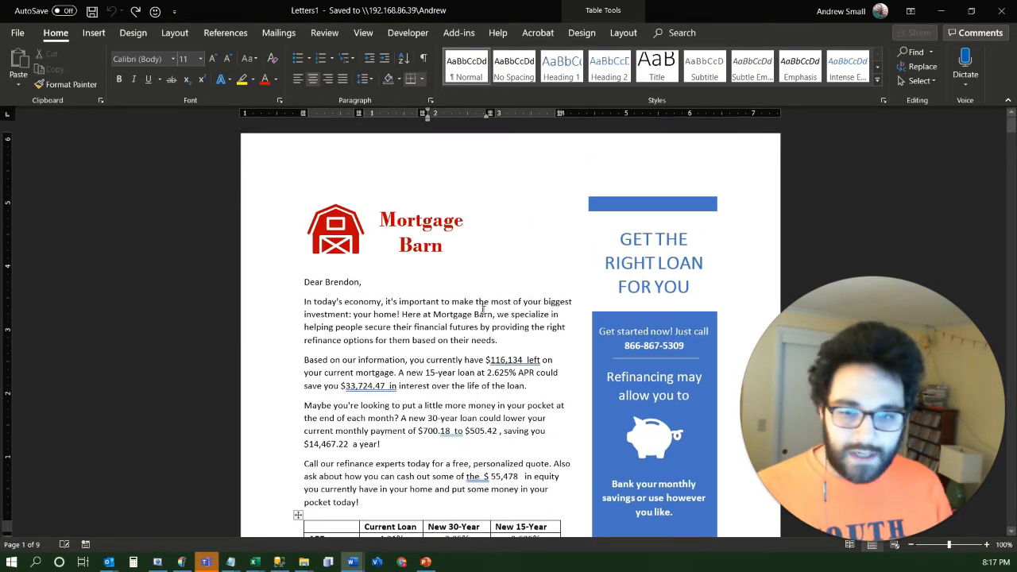
pyautogui.scroll(-20, 484, 317)
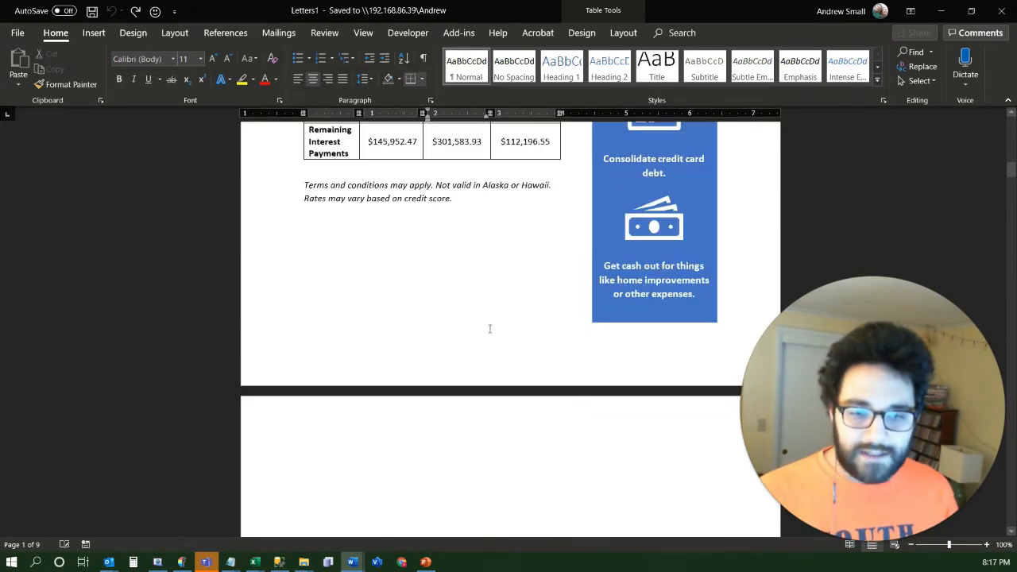
pyautogui.scroll(-20, 489, 328)
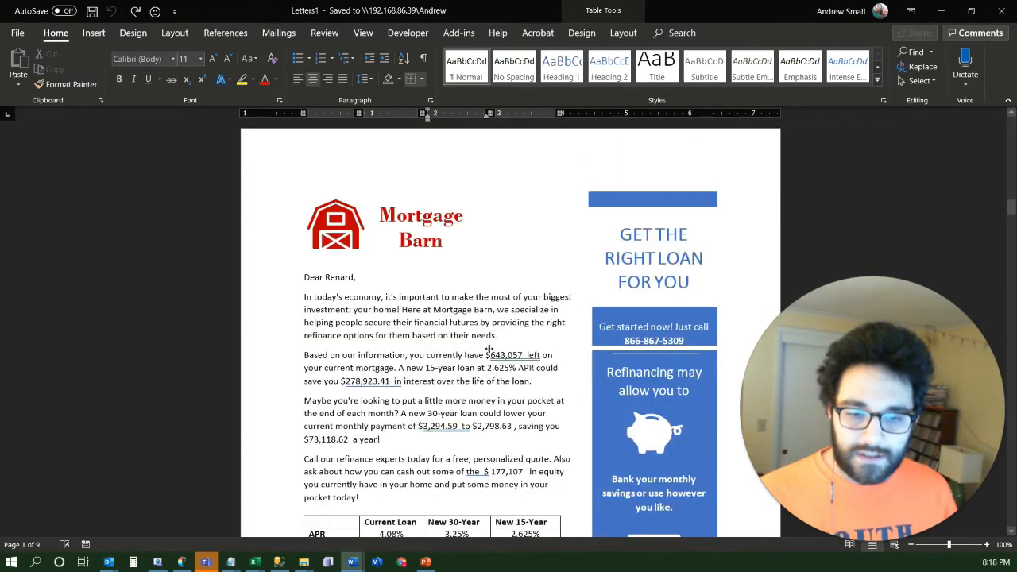
pyautogui.scroll(-18, 489, 347)
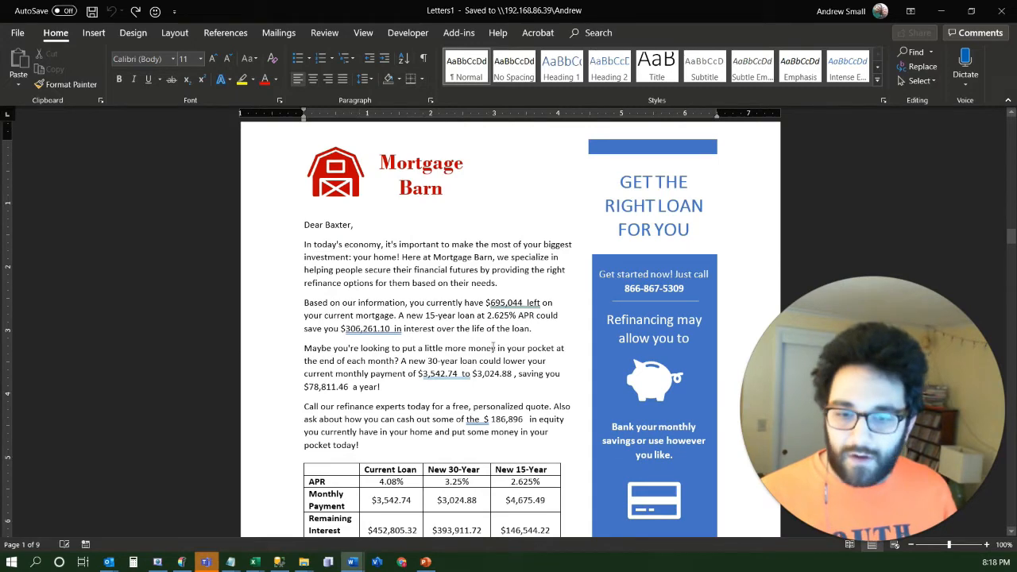
pyautogui.scroll(-20, 493, 348)
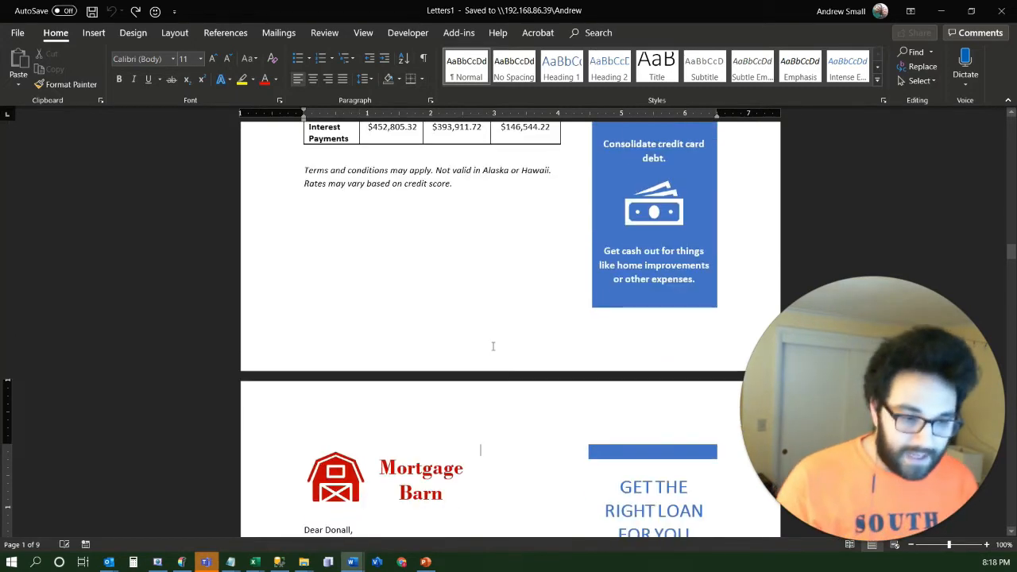
pyautogui.scroll(-20, 492, 347)
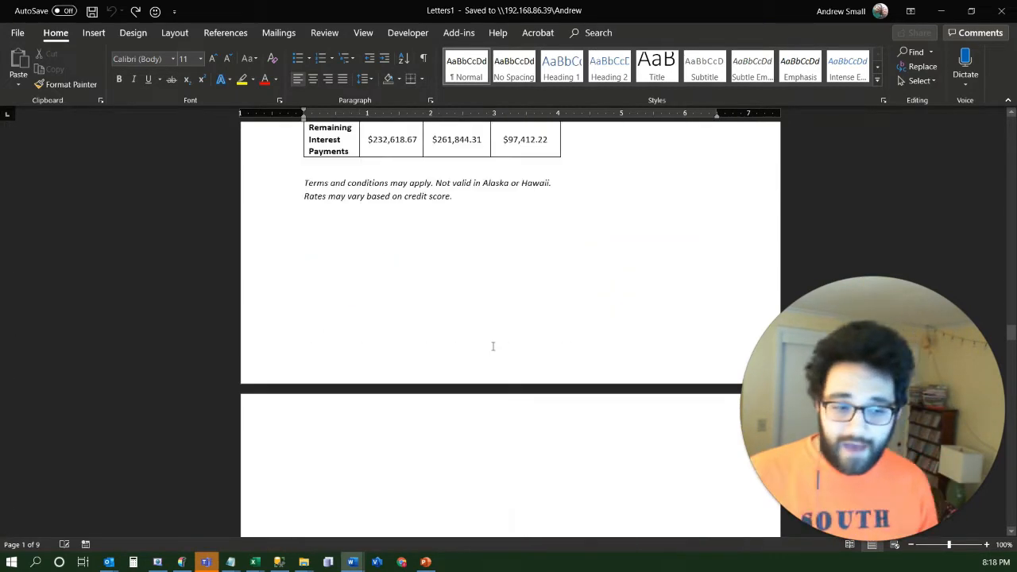
pyautogui.scroll(-20, 493, 347)
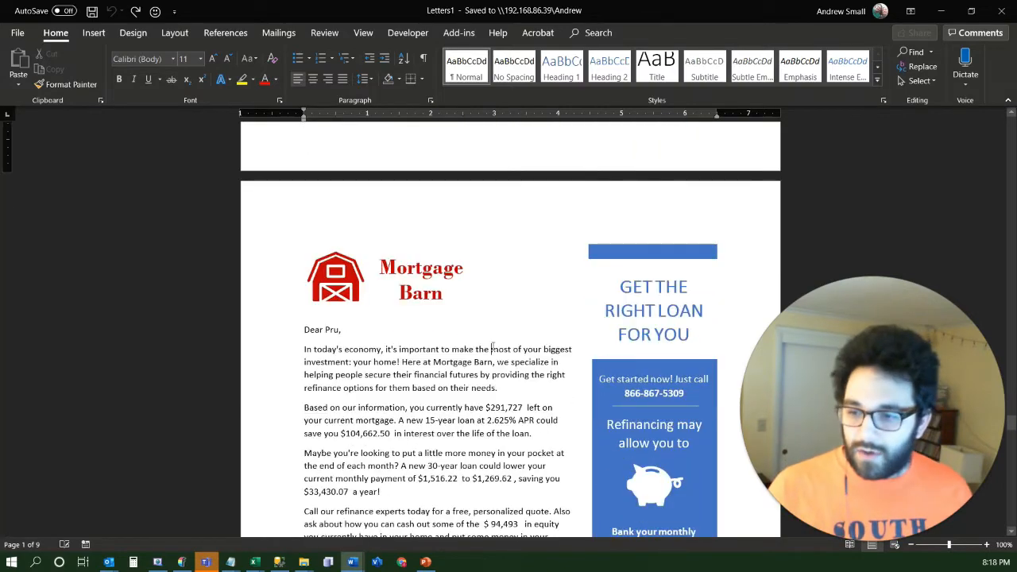
pyautogui.scroll(-20, 493, 346)
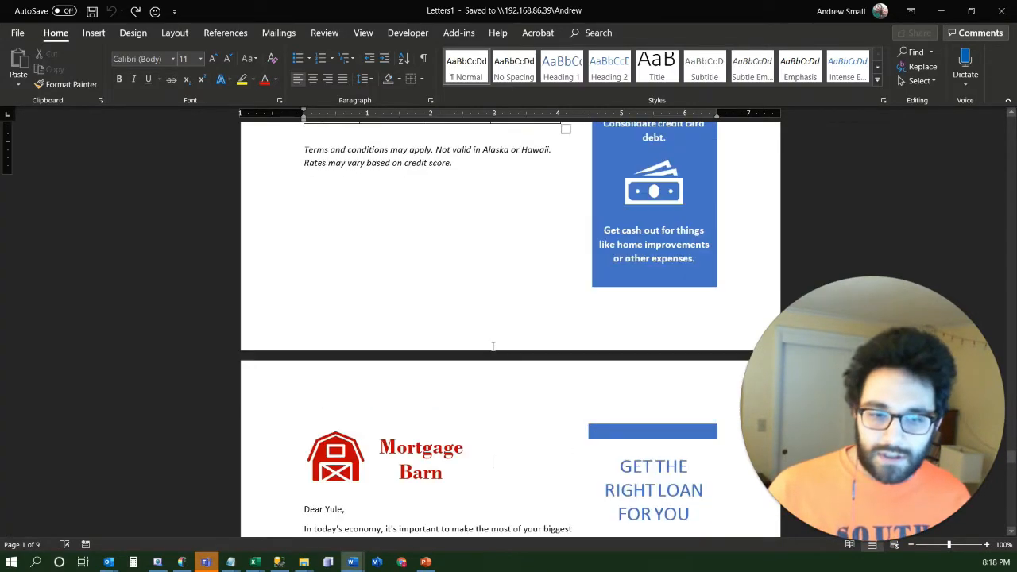
pyautogui.scroll(-20, 493, 347)
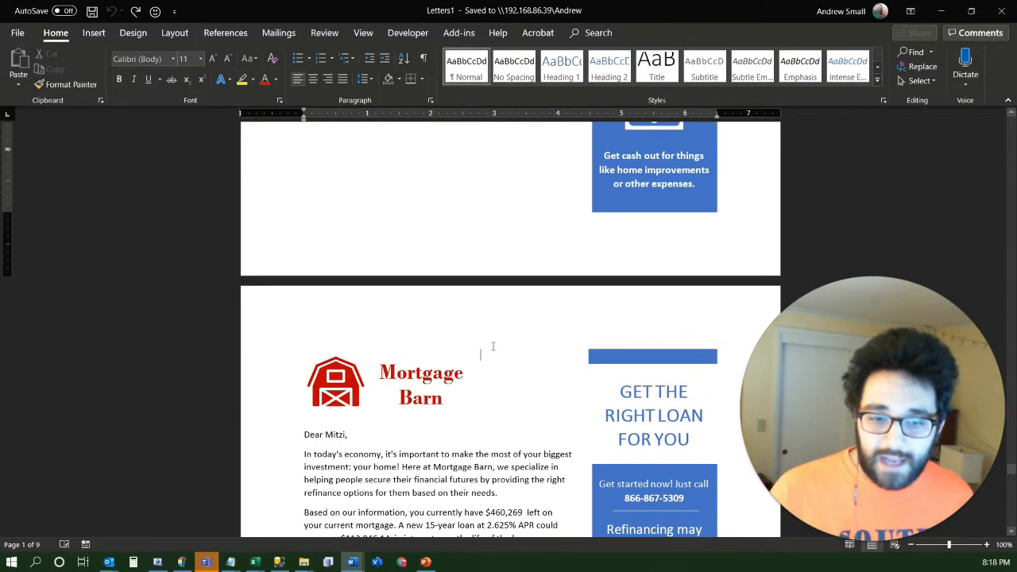
pyautogui.scroll(-20, 492, 346)
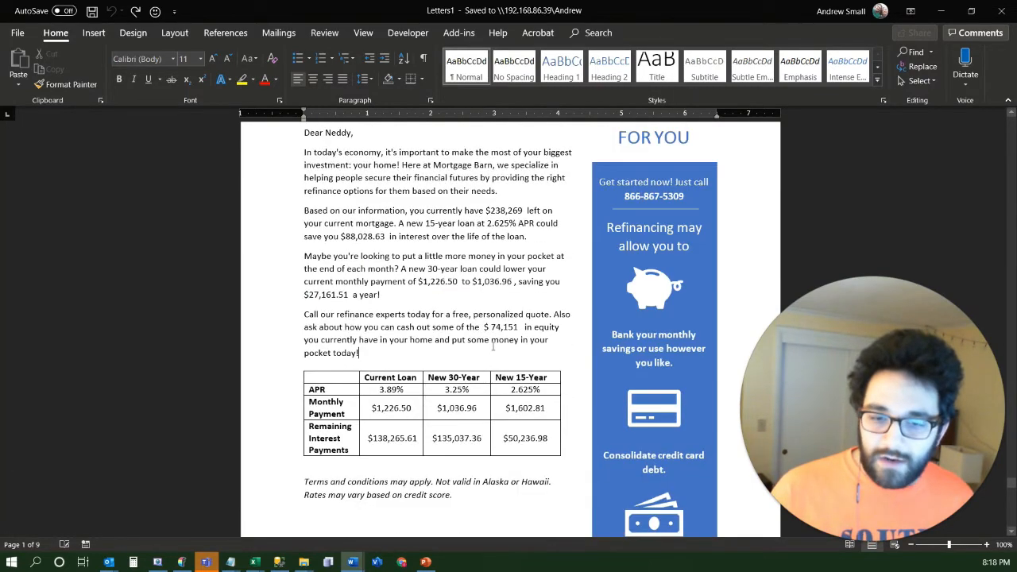
pyautogui.scroll(-20, 493, 346)
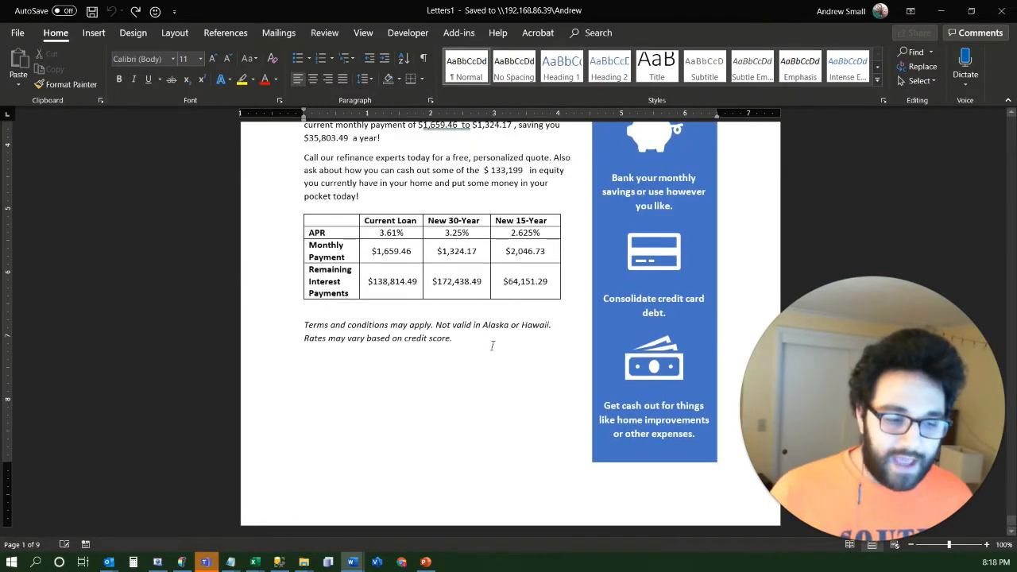
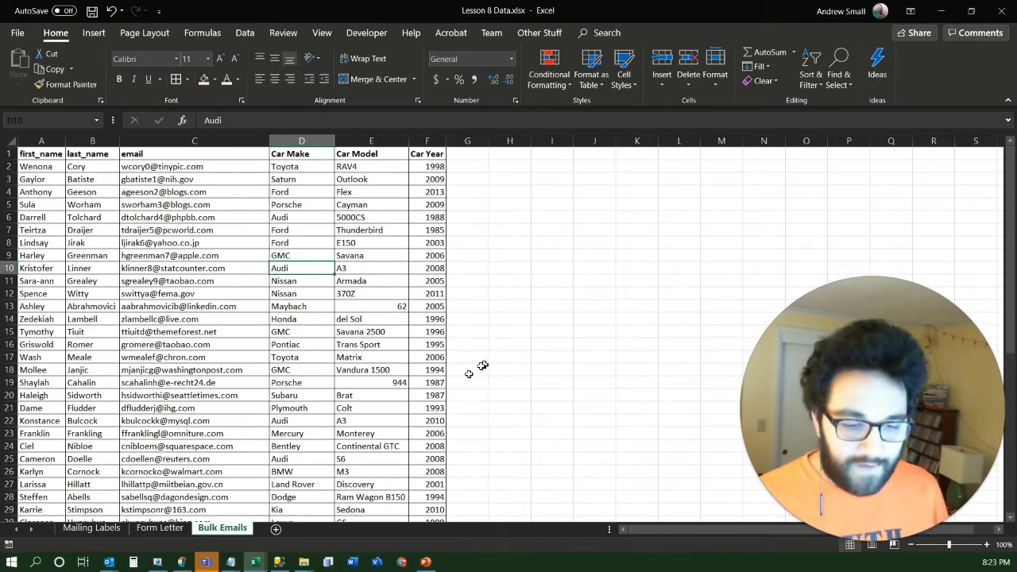
# Switch to Word and create a new blank document
pyautogui.click(354, 564)
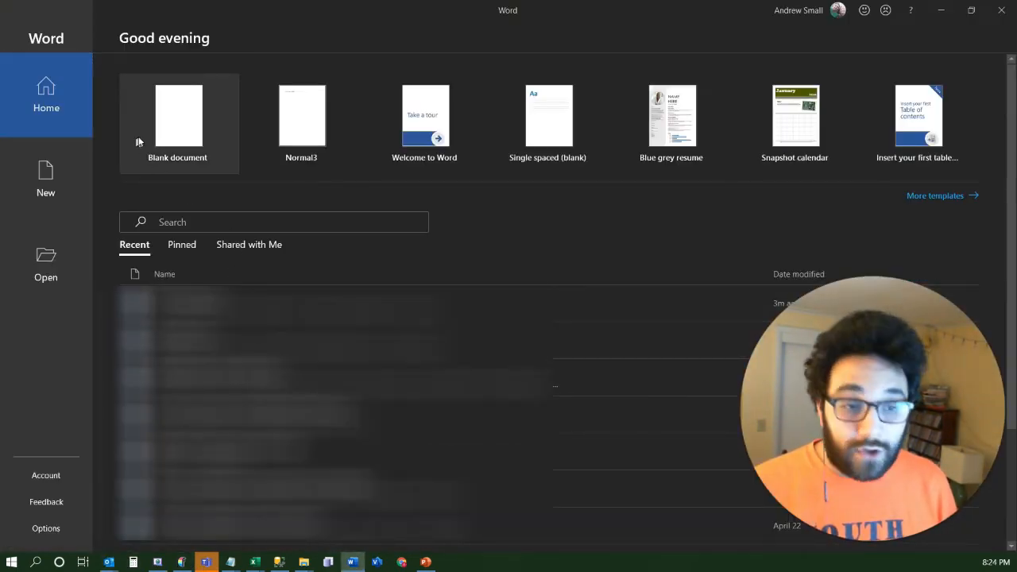
pyautogui.click(173, 123)
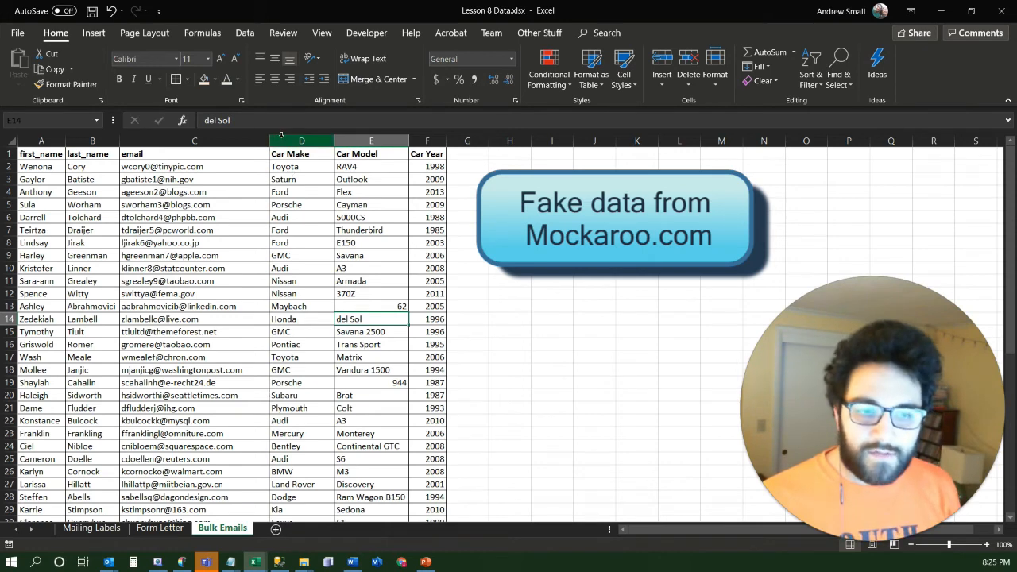
# Examine the Car Make, Car Model and Car Year columns of the Bulk Emails sheet in Excel, and return to the blank Word document
pyautogui.moveTo(280, 138); pyautogui.dragTo(429, 140)
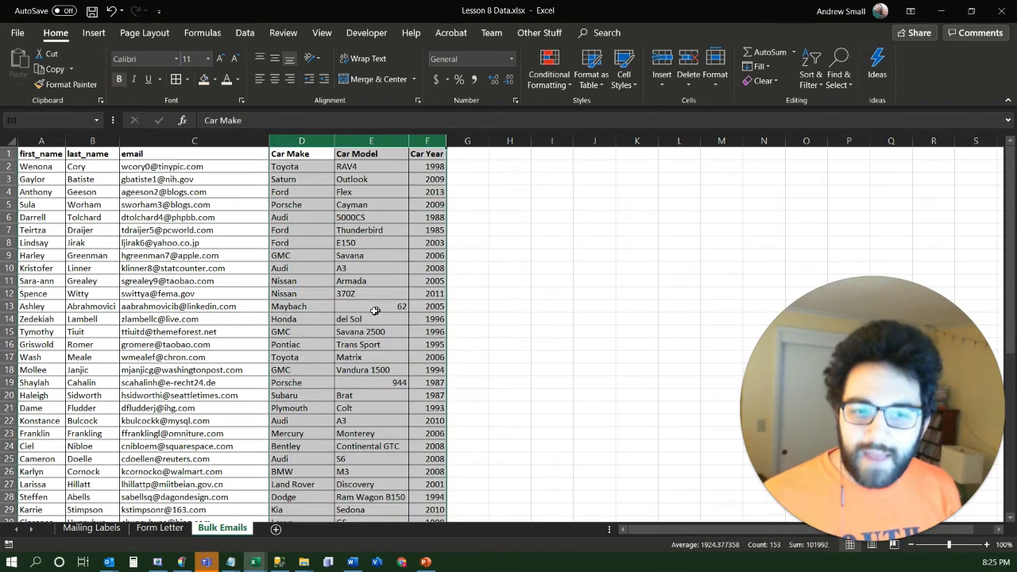
pyautogui.click(373, 311)
pyautogui.hotkey('alt', 'Tab')
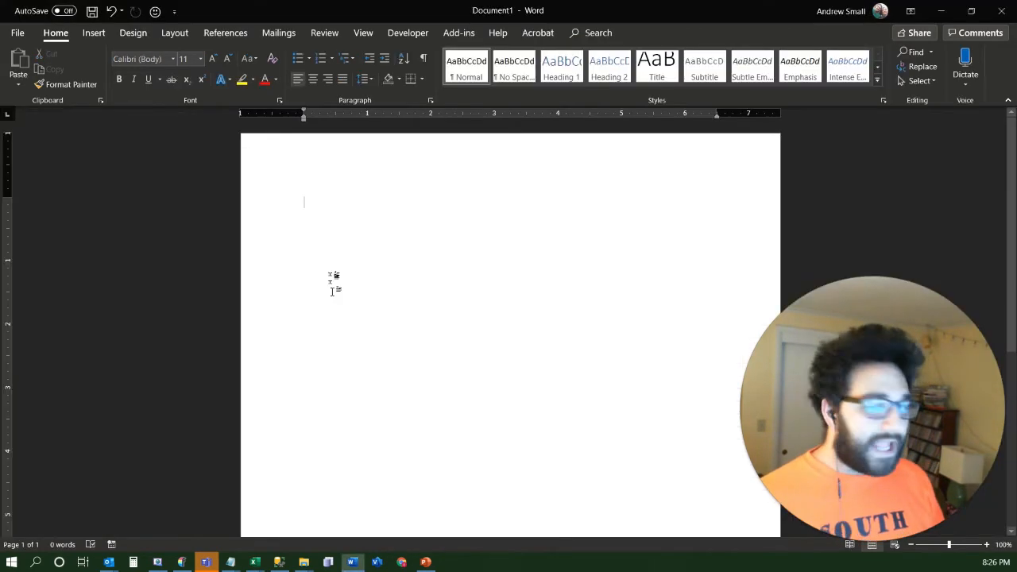
# Start selecting an existing list as mail merge recipients, and copy the file path of Lesson 8 Data.xlsx from Excel
pyautogui.click(272, 34)
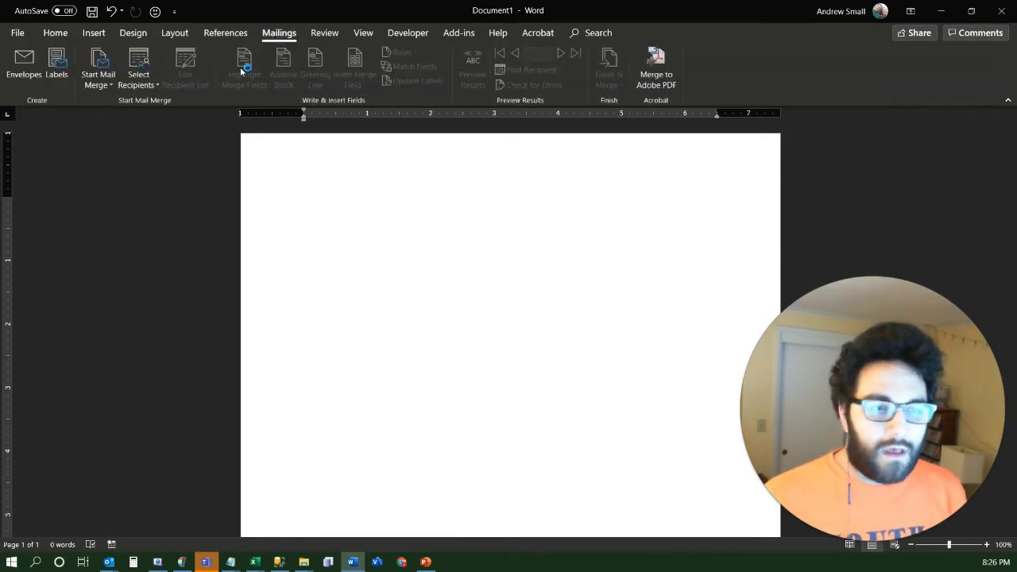
pyautogui.click(135, 85)
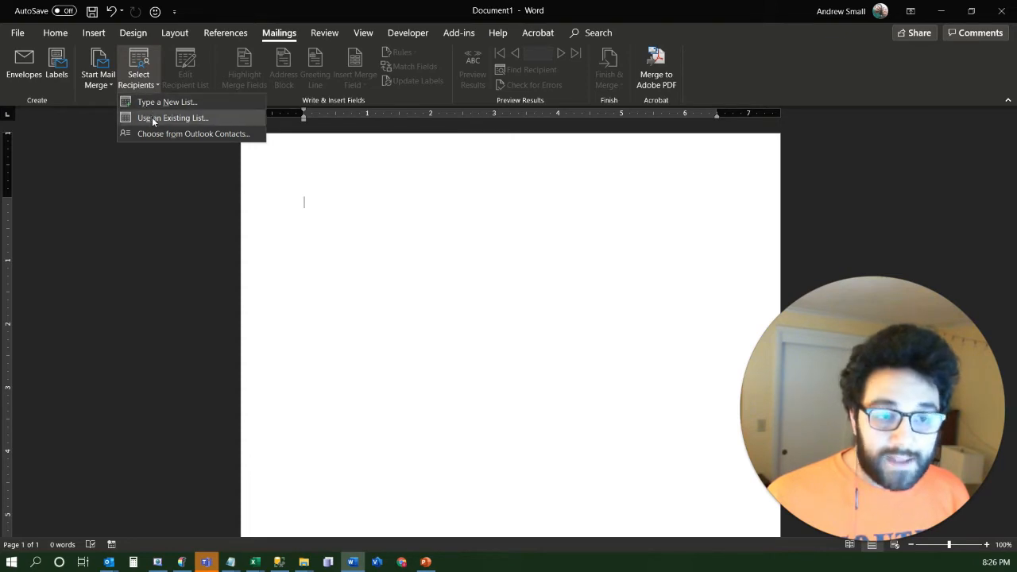
pyautogui.click(153, 119)
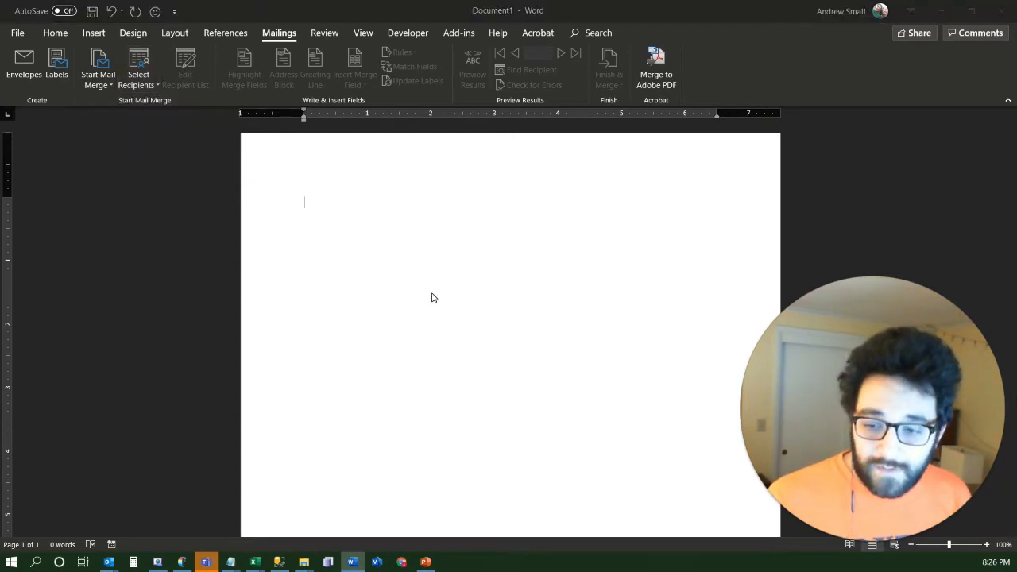
pyautogui.moveTo(264, 564)
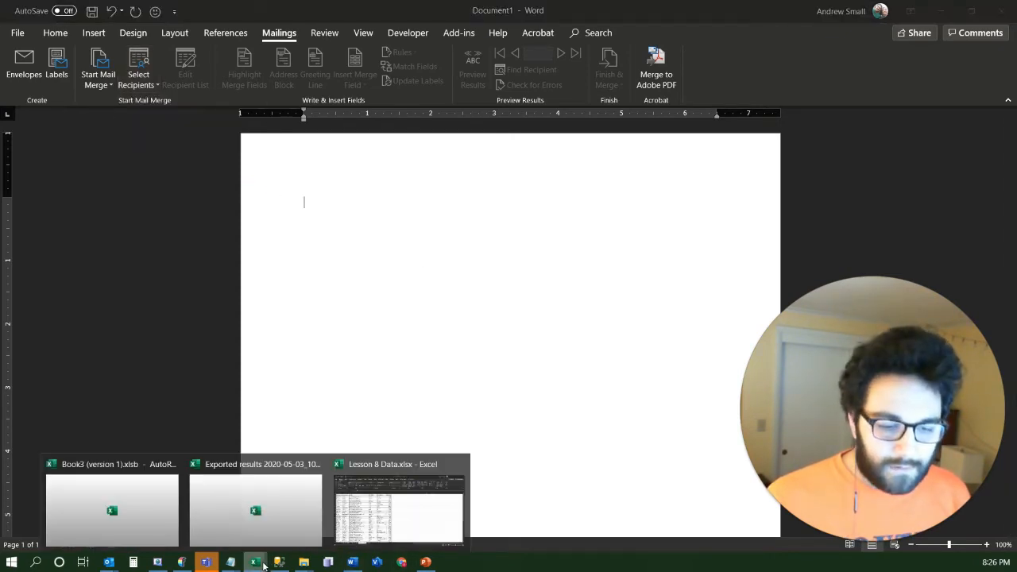
pyautogui.click(372, 522)
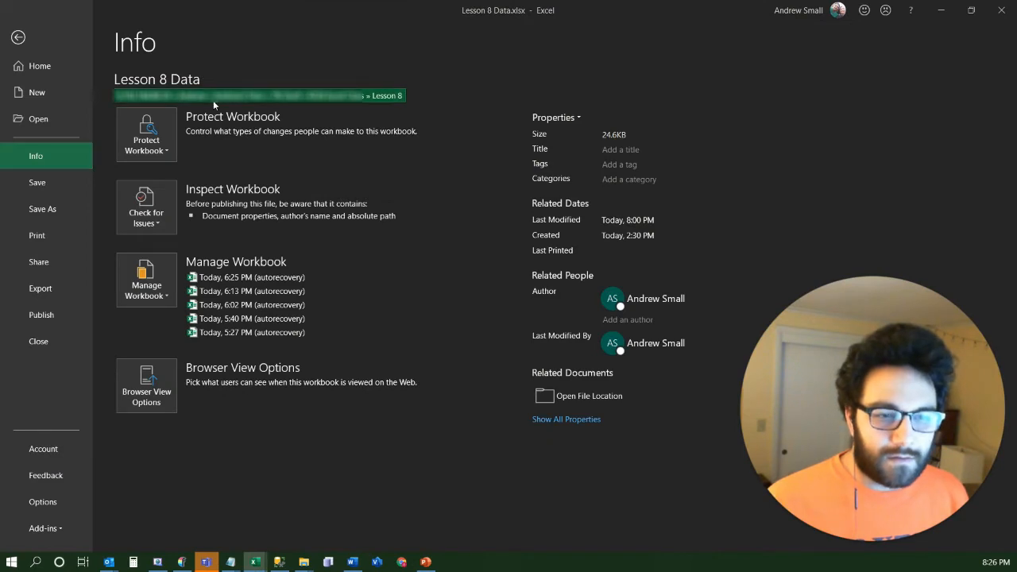
pyautogui.click(213, 98)
pyautogui.click(248, 111)
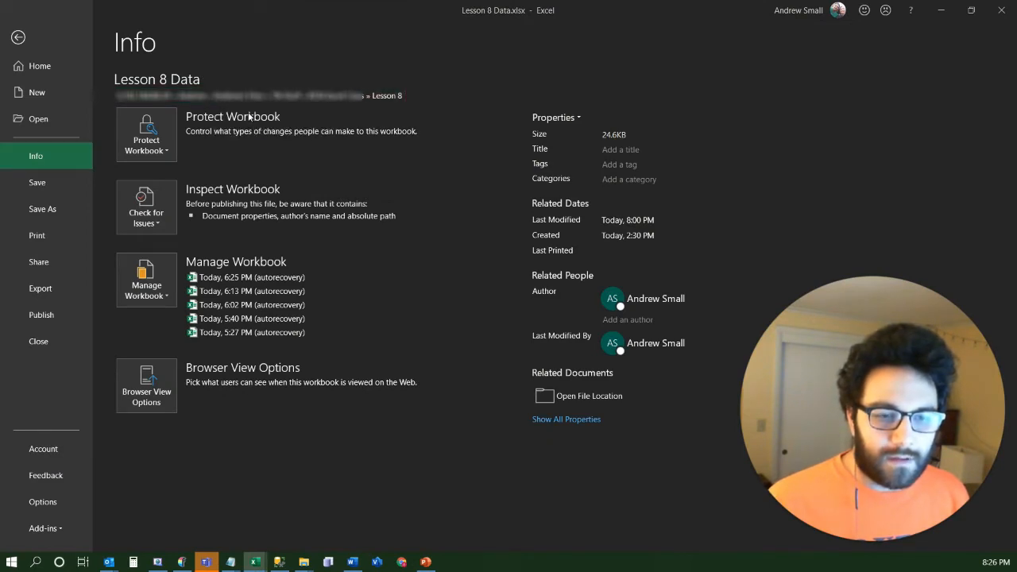
pyautogui.click(17, 40)
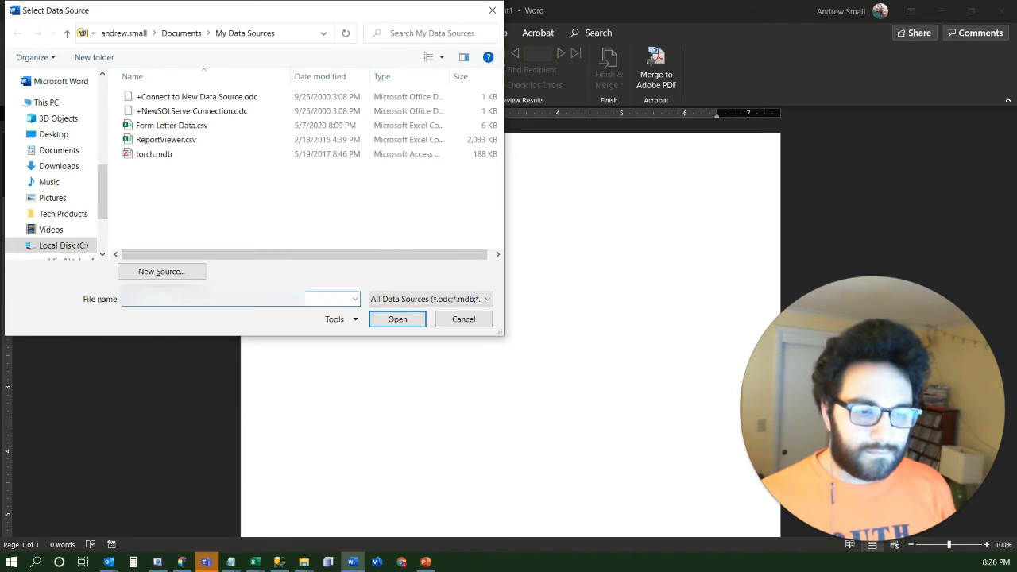
# Load Lesson 8 Data.xlsx through its copied path as the data source, using the 'Bulk Emails$' table
pyautogui.hotkey('ctrl', 'v')
pyautogui.press('Return')
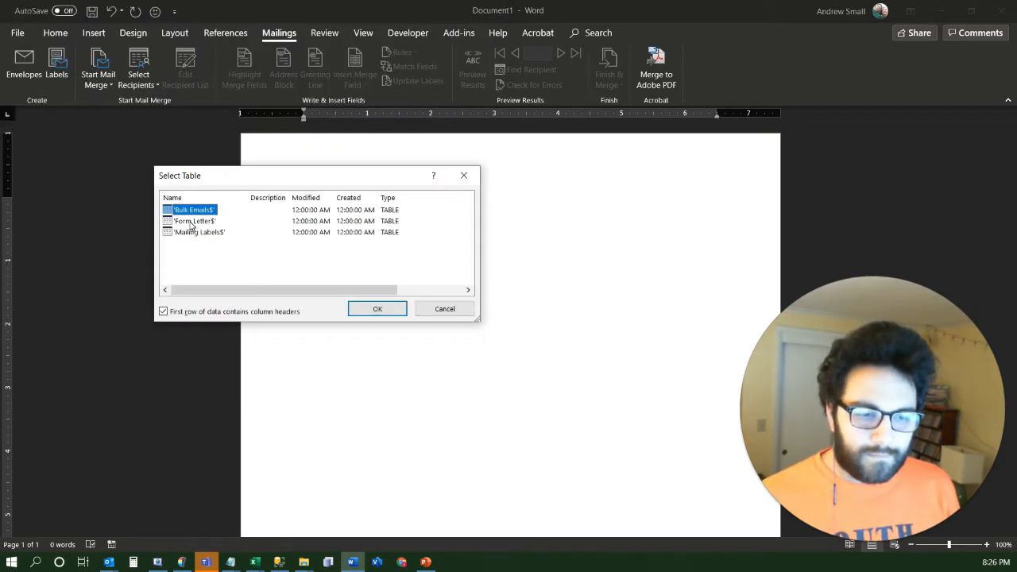
pyautogui.doubleClick(191, 211)
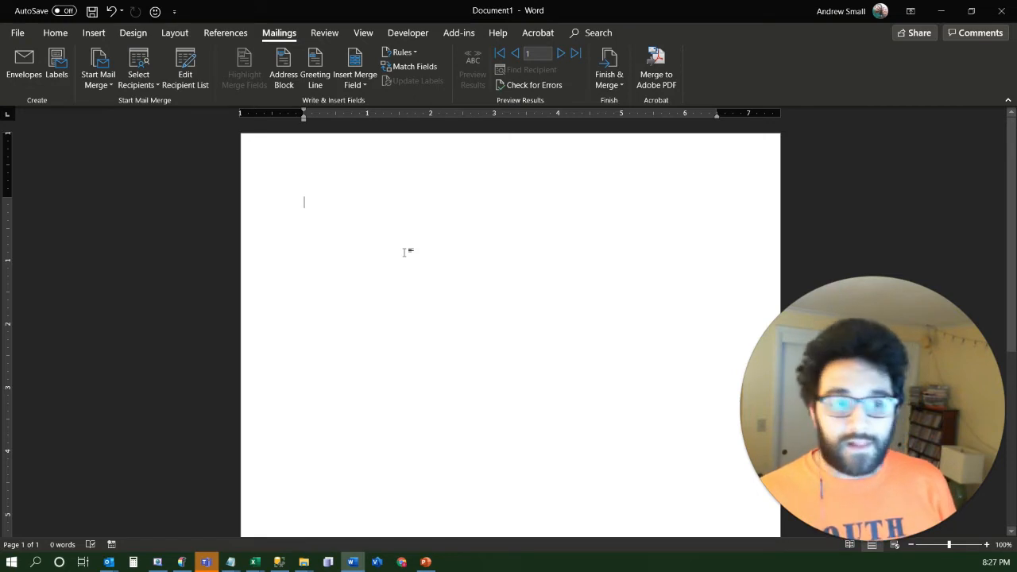
# Open the recipient list for editing and widen its dialog to show all columns through Car Year
pyautogui.click(190, 75)
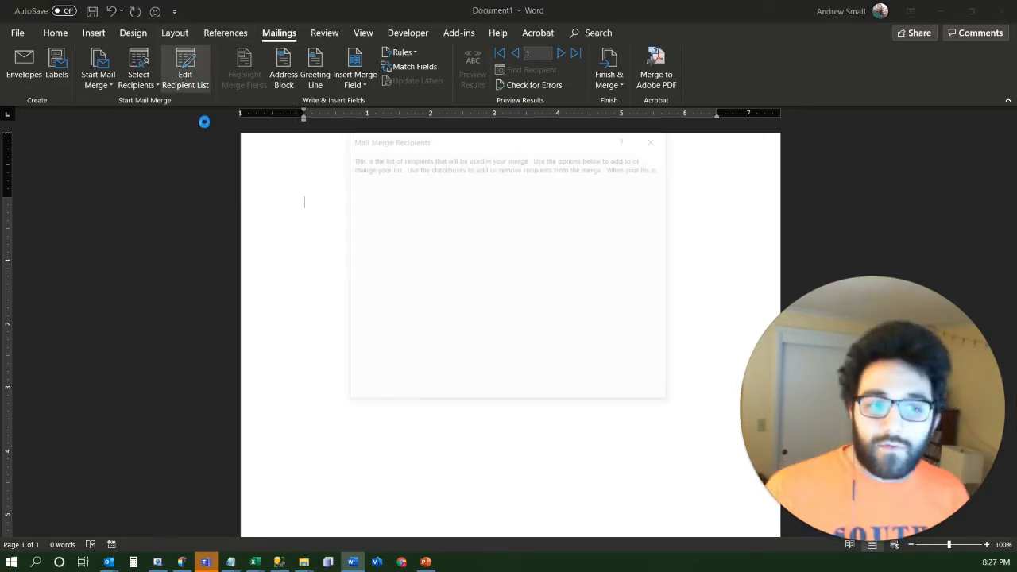
pyautogui.moveTo(437, 144); pyautogui.dragTo(330, 121)
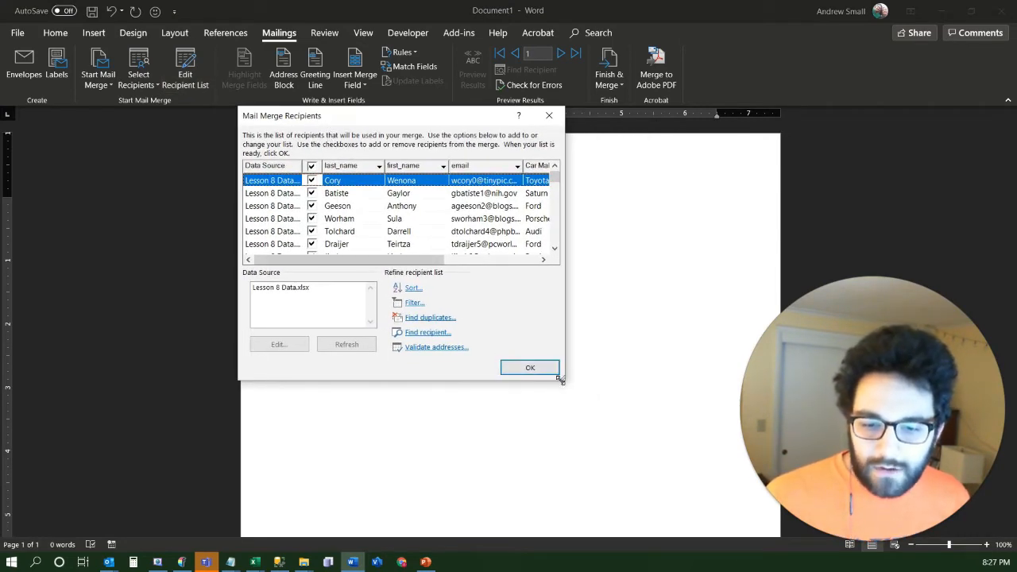
pyautogui.moveTo(560, 381); pyautogui.dragTo(716, 381)
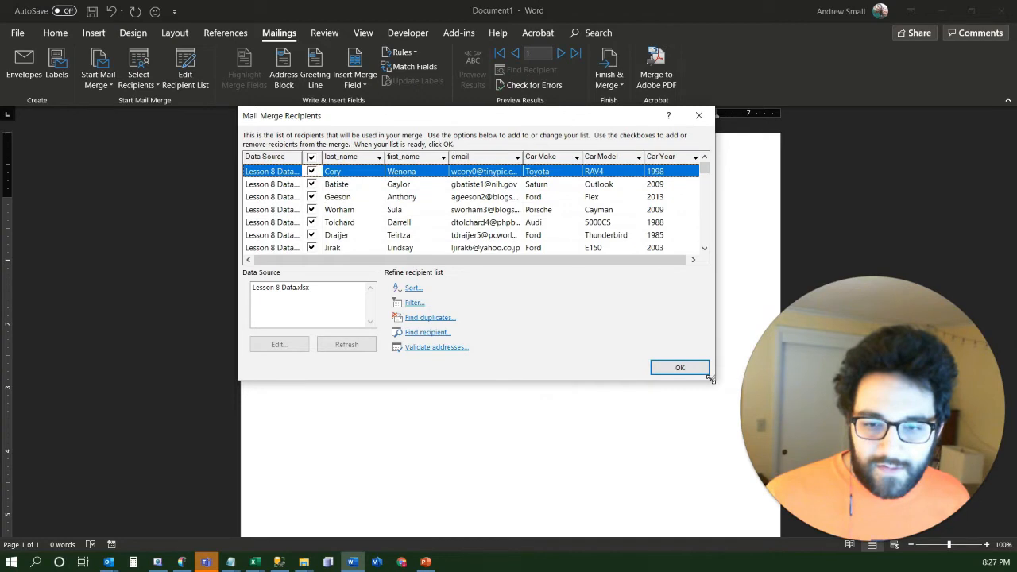
pyautogui.moveTo(465, 121); pyautogui.dragTo(320, 112)
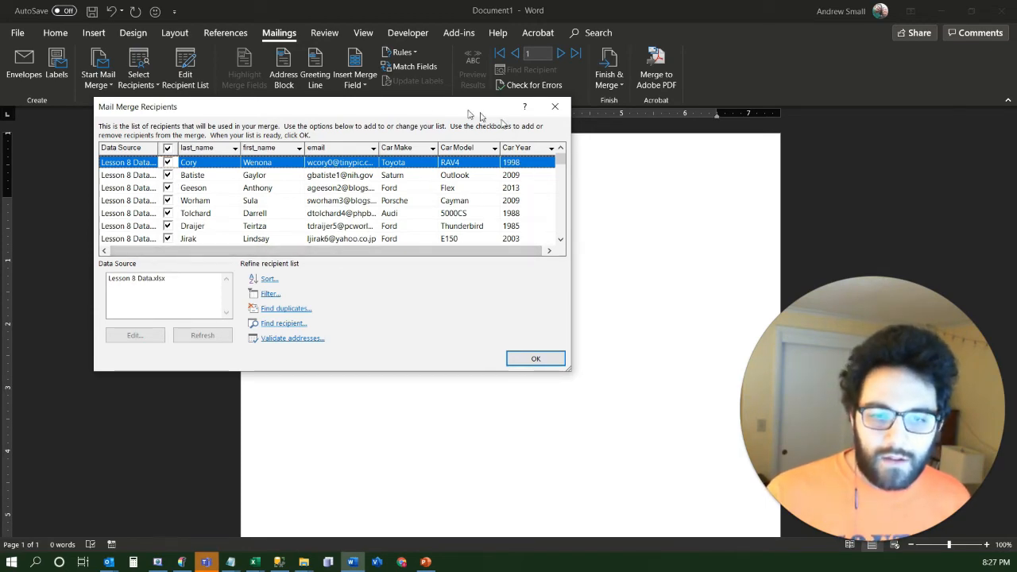
pyautogui.moveTo(419, 107); pyautogui.dragTo(430, 206)
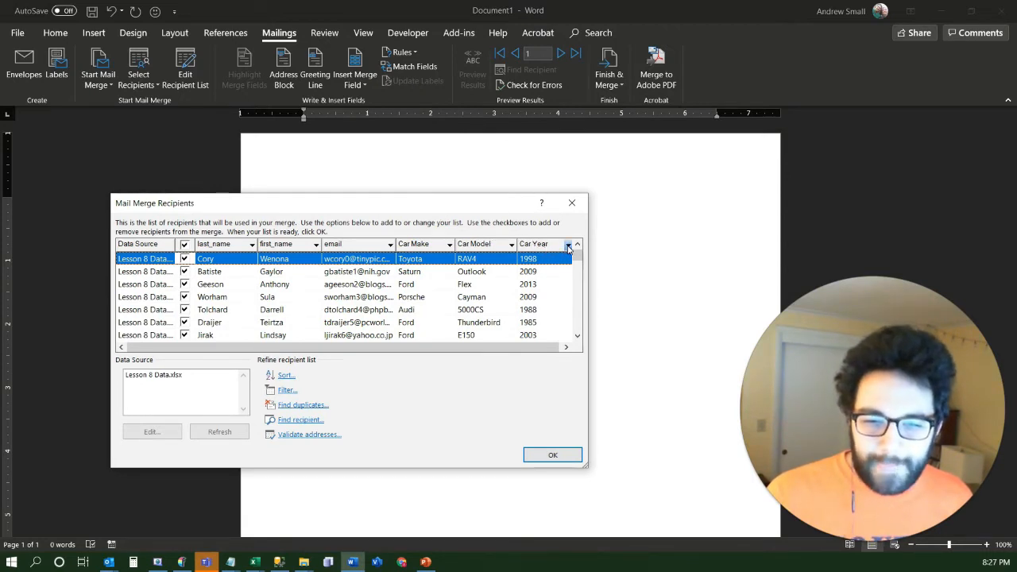
# Sort the mail merge recipients by Car Year in ascending order
pyautogui.click(568, 245)
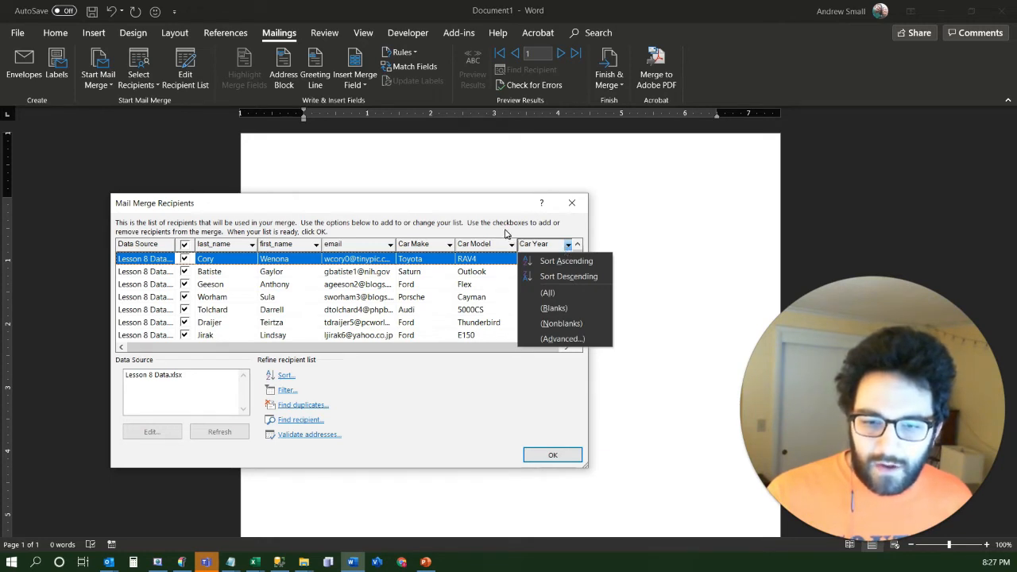
pyautogui.click(567, 248)
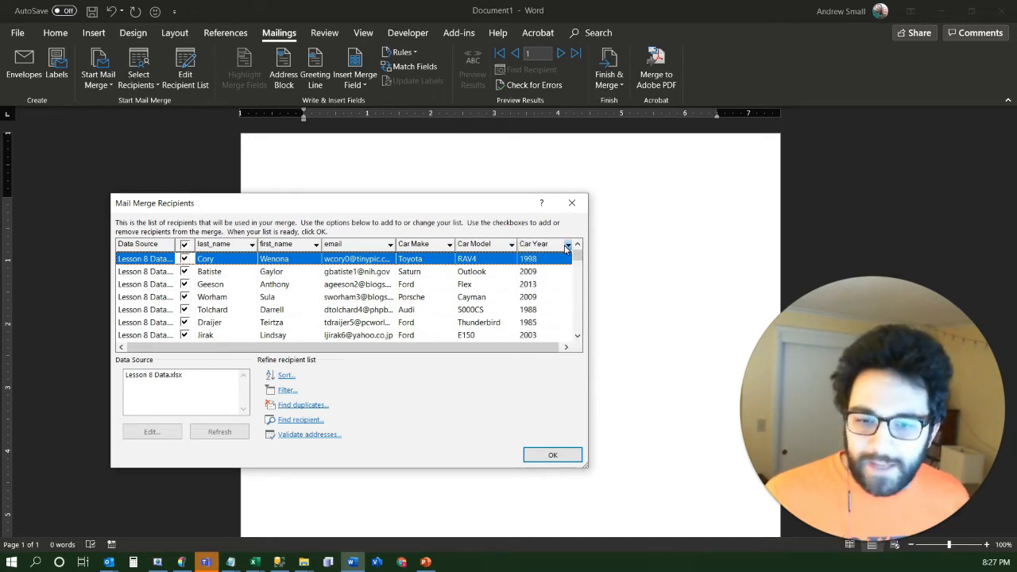
pyautogui.click(566, 248)
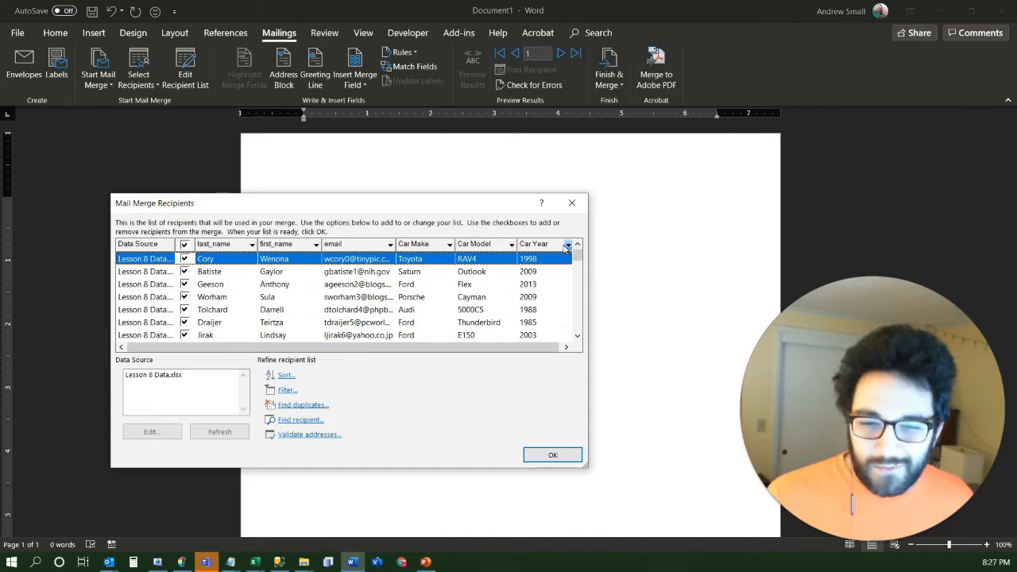
pyautogui.click(567, 248)
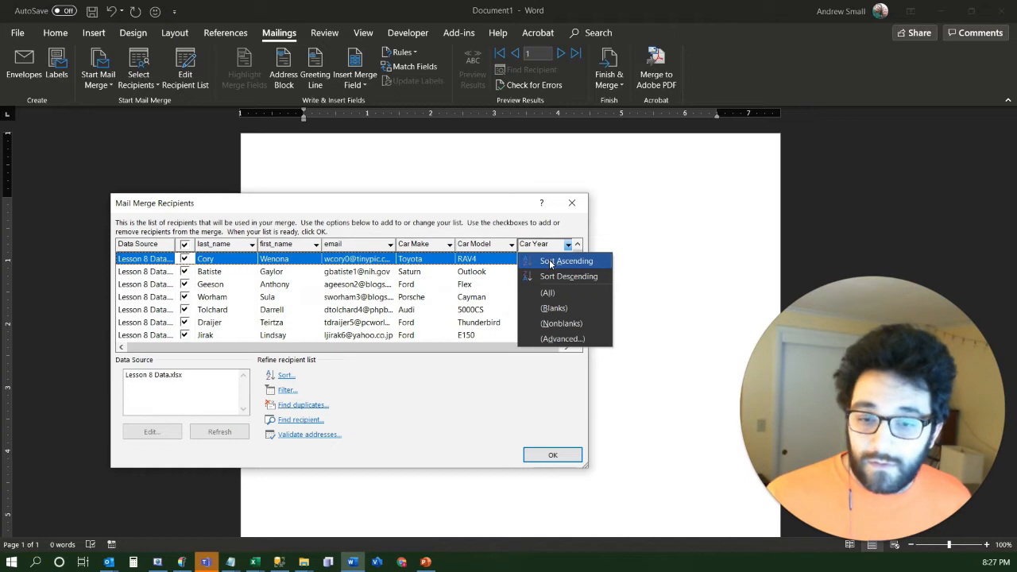
pyautogui.click(550, 263)
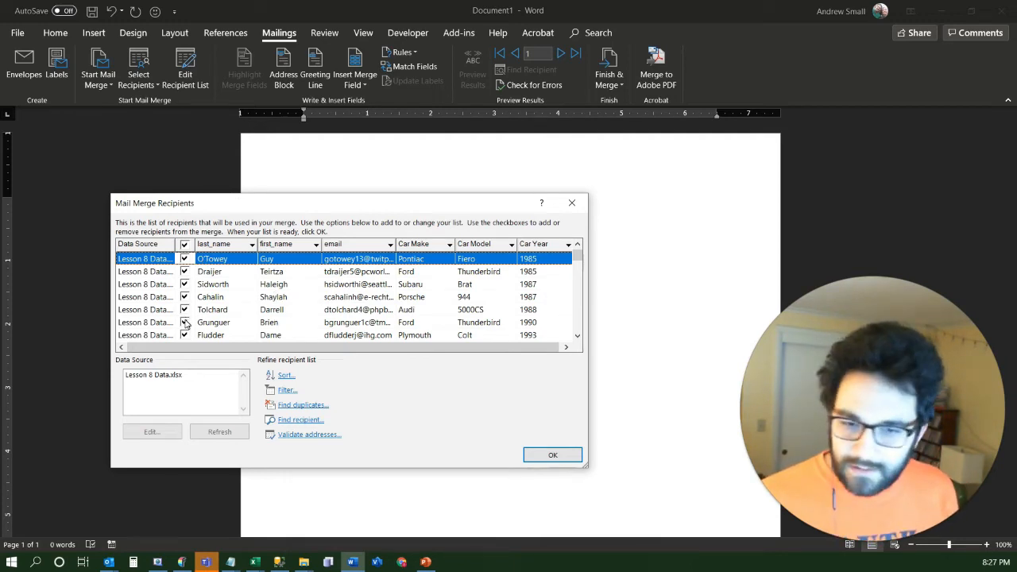
# Exclude the recipients with a Car Year of 1994 or earlier from the merge, keep the 1995 record included, and accept the list
pyautogui.click(184, 271)
pyautogui.click(184, 284)
pyautogui.click(185, 296)
pyautogui.click(185, 309)
pyautogui.click(184, 322)
pyautogui.scroll(-1, 243, 309)
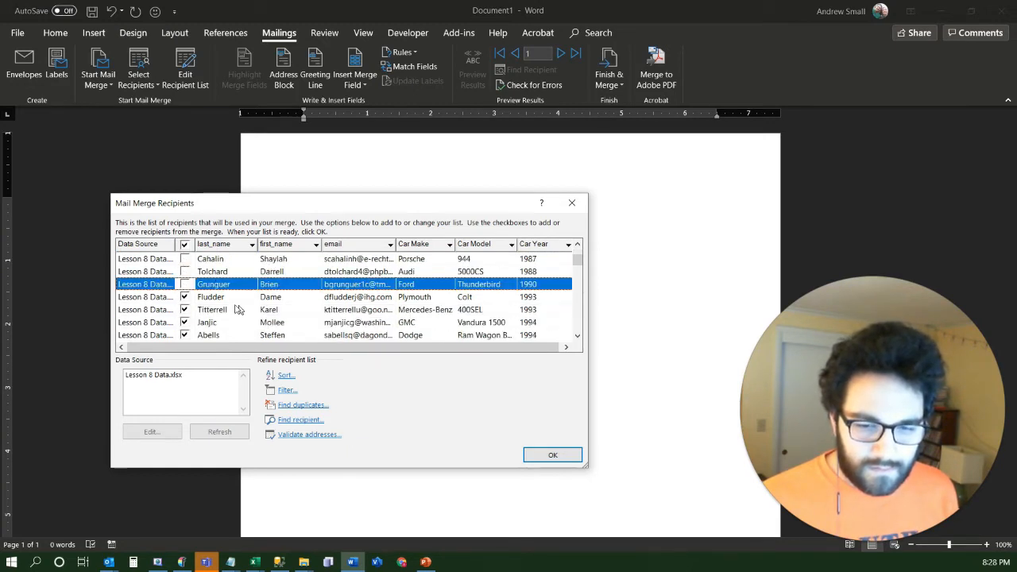
pyautogui.click(184, 296)
pyautogui.click(184, 309)
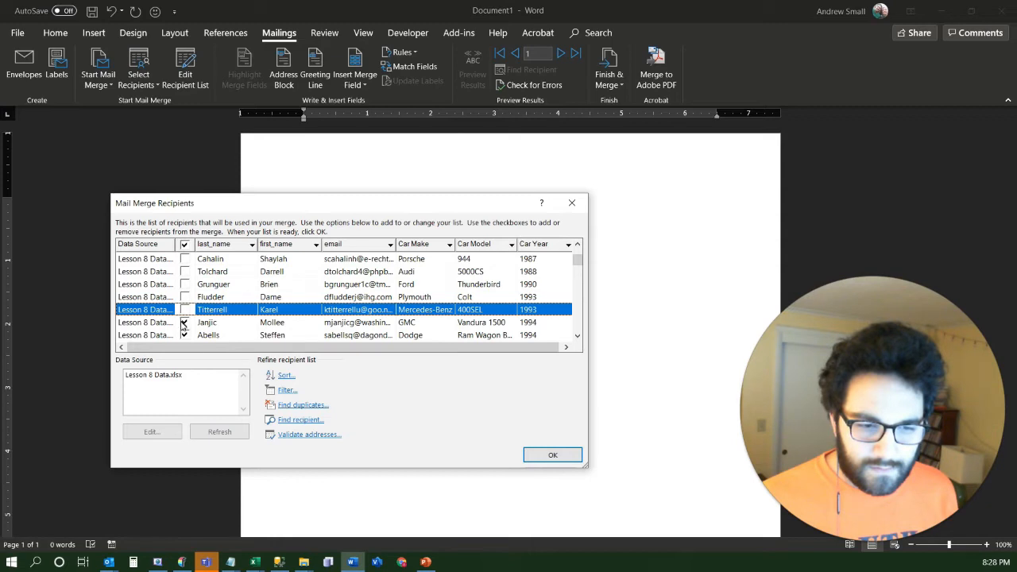
pyautogui.click(184, 322)
pyautogui.click(185, 334)
pyautogui.scroll(-2, 225, 306)
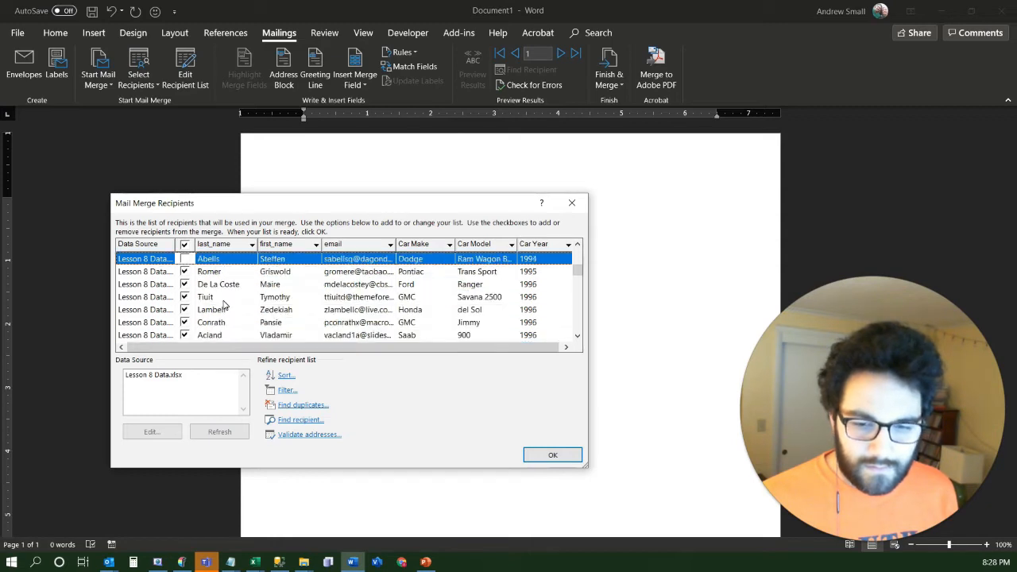
pyautogui.click(184, 271)
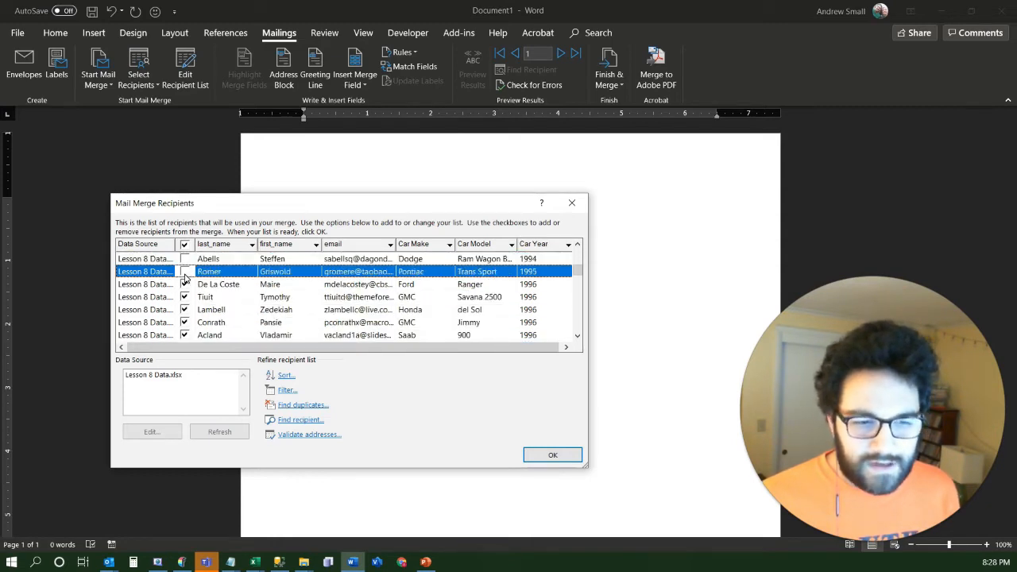
pyautogui.click(184, 272)
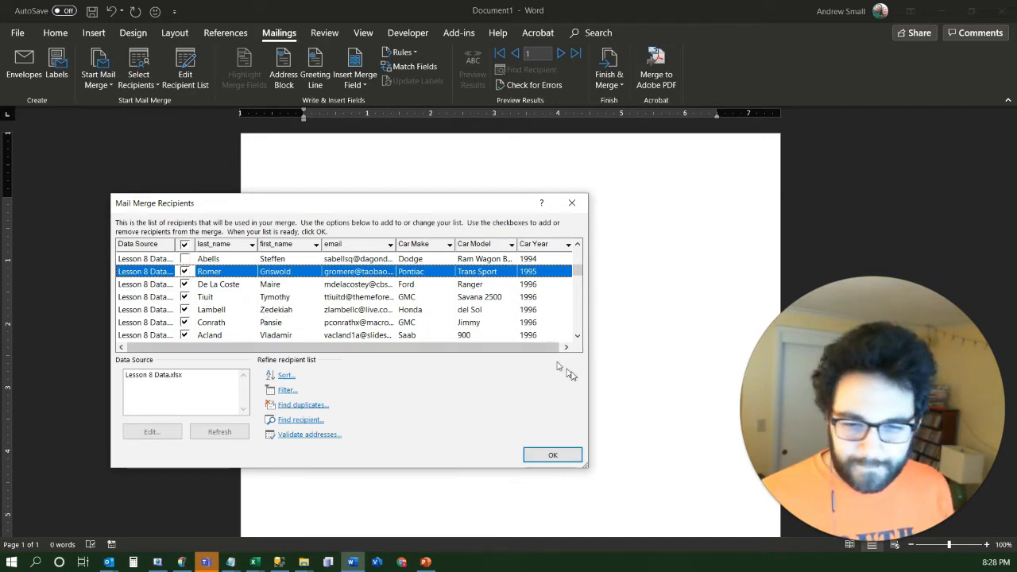
pyautogui.click(553, 456)
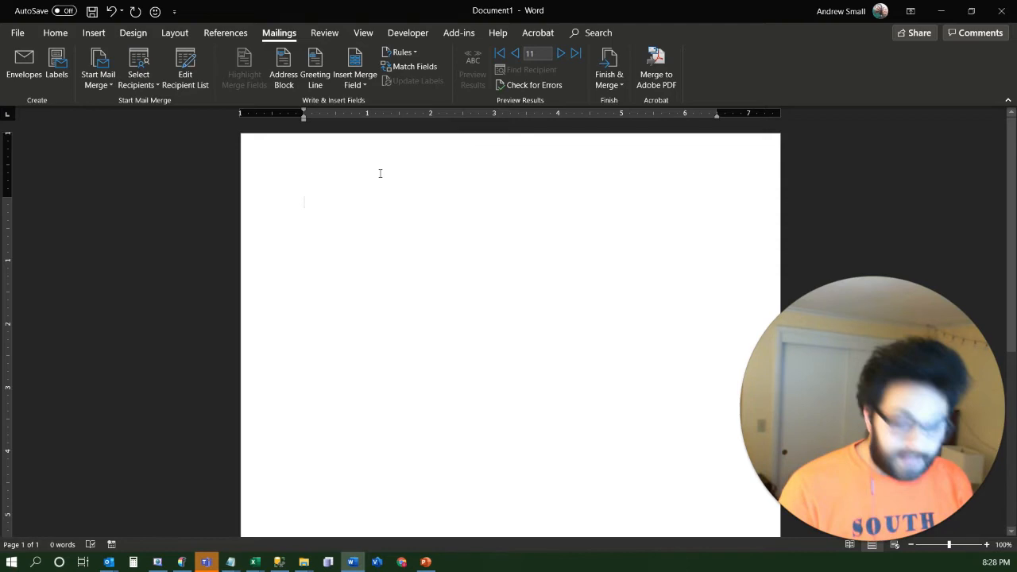
# Write the greeting line "Hey «first_name»," using the first_name merge field, and start a new paragraph below it
pyautogui.write('H')
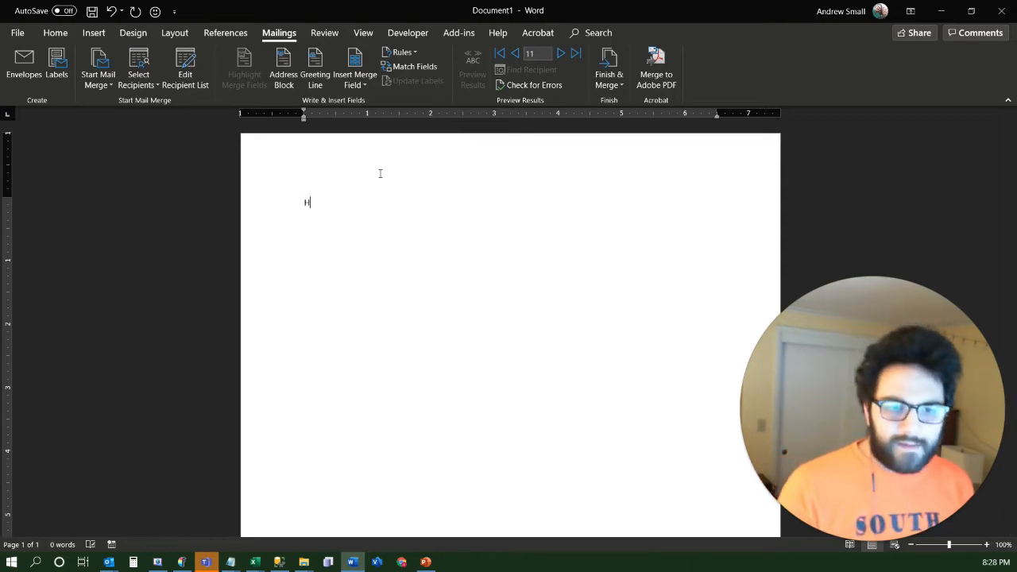
pyautogui.write('ey')
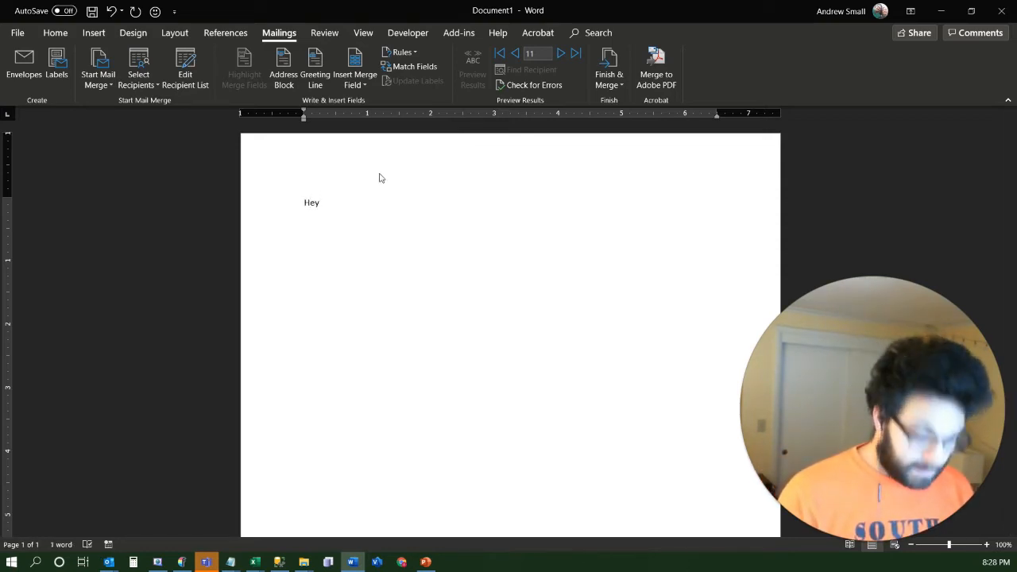
pyautogui.click(362, 85)
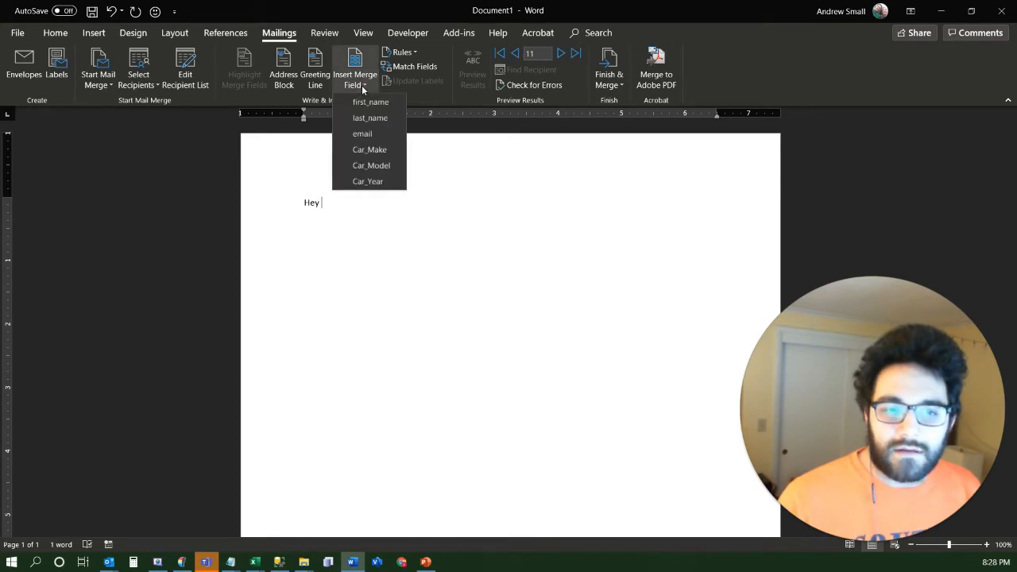
pyautogui.click(367, 102)
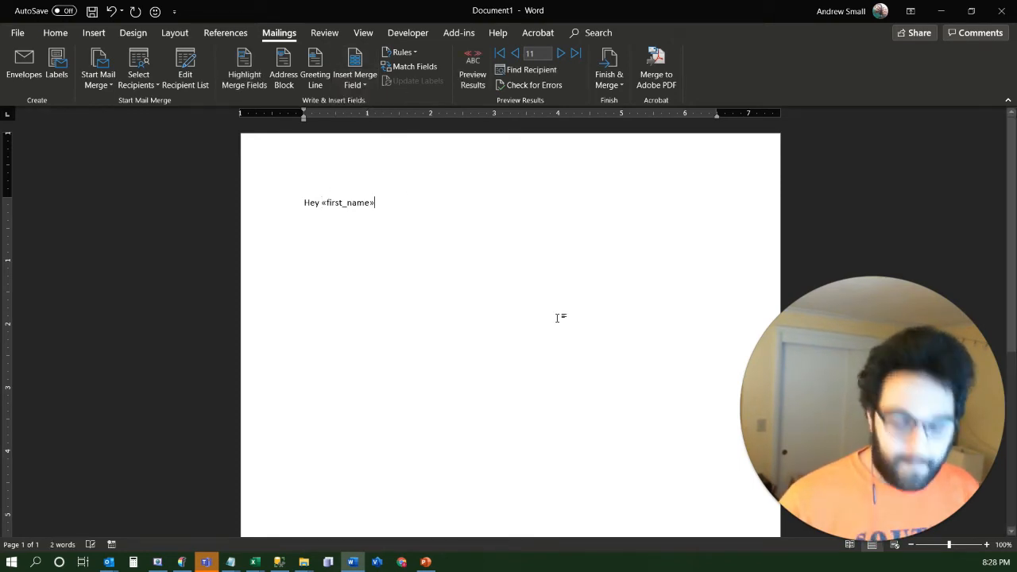
pyautogui.write(',')
pyautogui.press('Return')
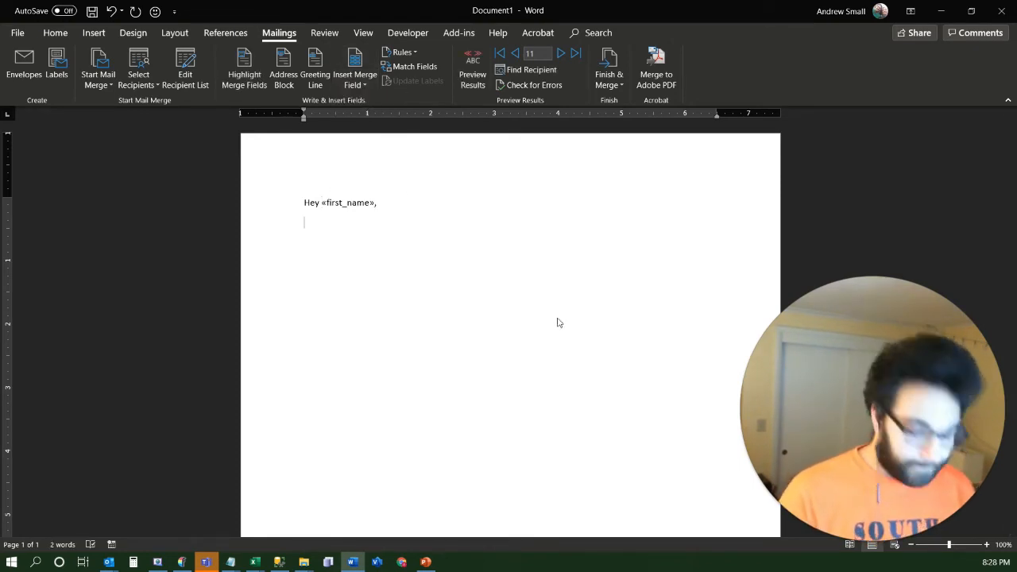
# Write "I'm [sender's first name] from Drew's Used Cars. We've been getting a lot of inquiries about cars like your" below the greeting
pyautogui.write("I'm A")
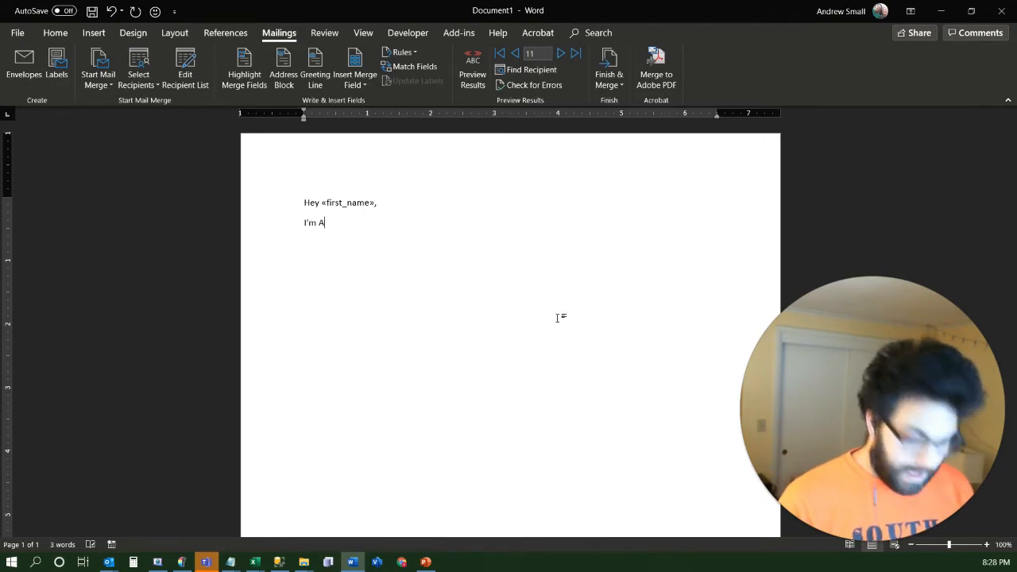
pyautogui.write("ndrew from Drew's")
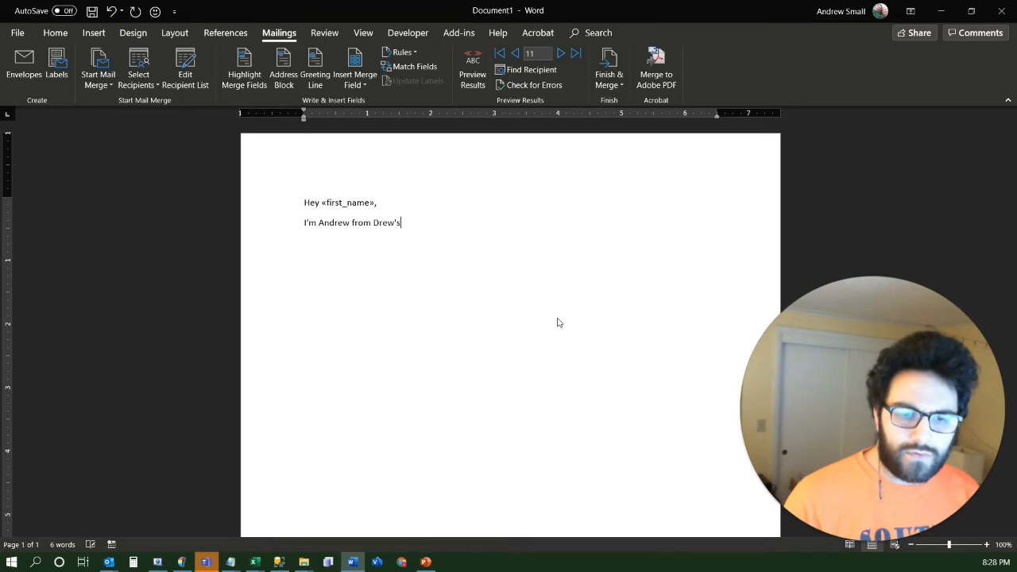
pyautogui.write(' Used Ca')
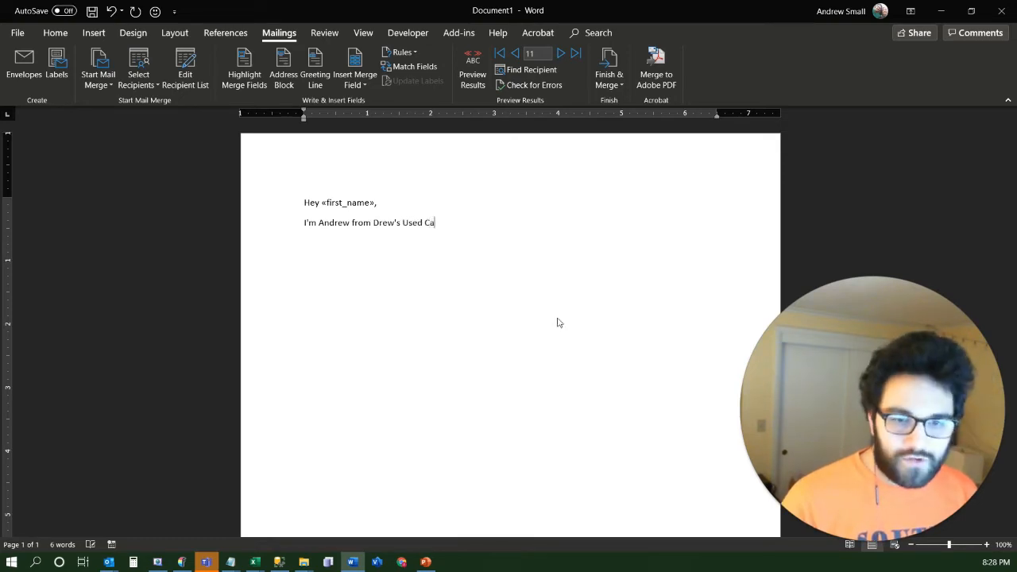
pyautogui.write("rs. We've been getting a lot o")
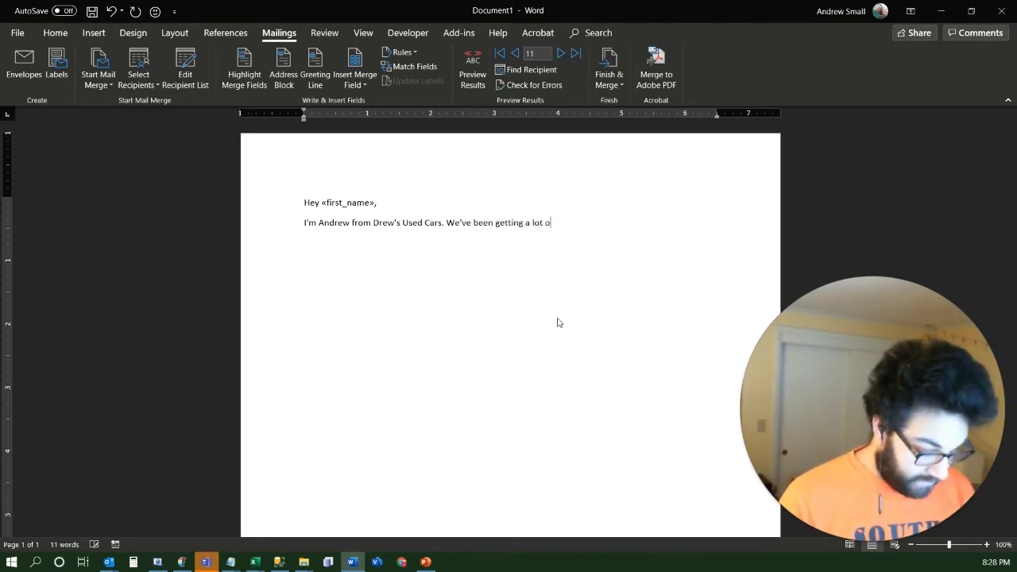
pyautogui.write('f inquiries about c')
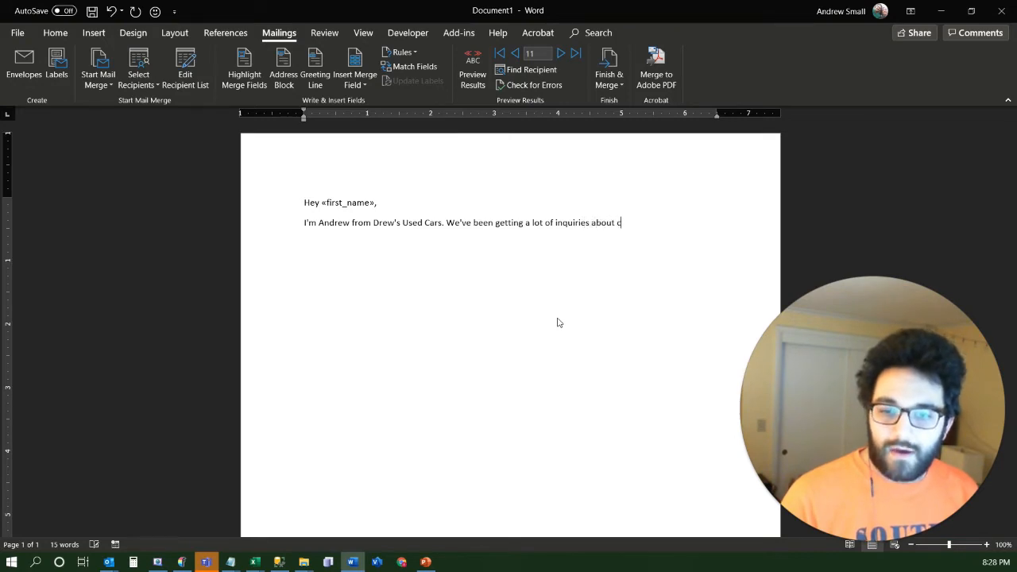
pyautogui.write('ars like yo')
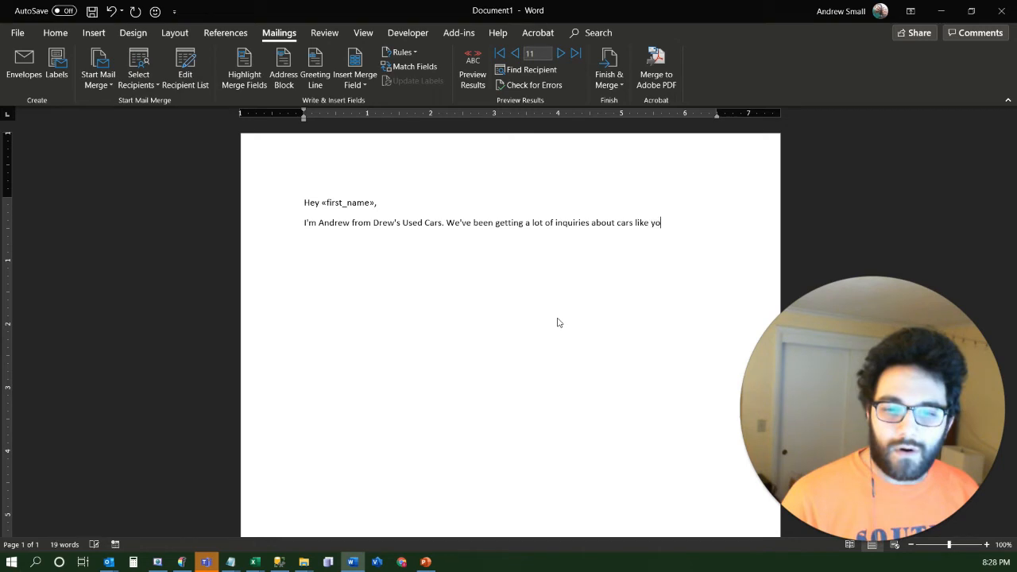
pyautogui.write('ur')
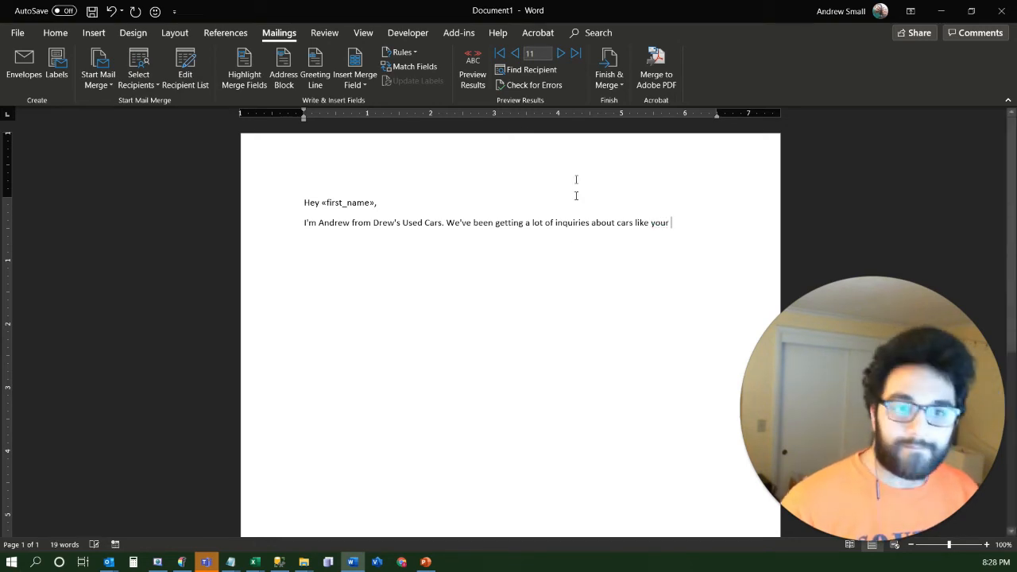
# Insert the Car_Year, Car_Make and Car_Model merge fields after "cars like your", separated by spaces
pyautogui.click(370, 85)
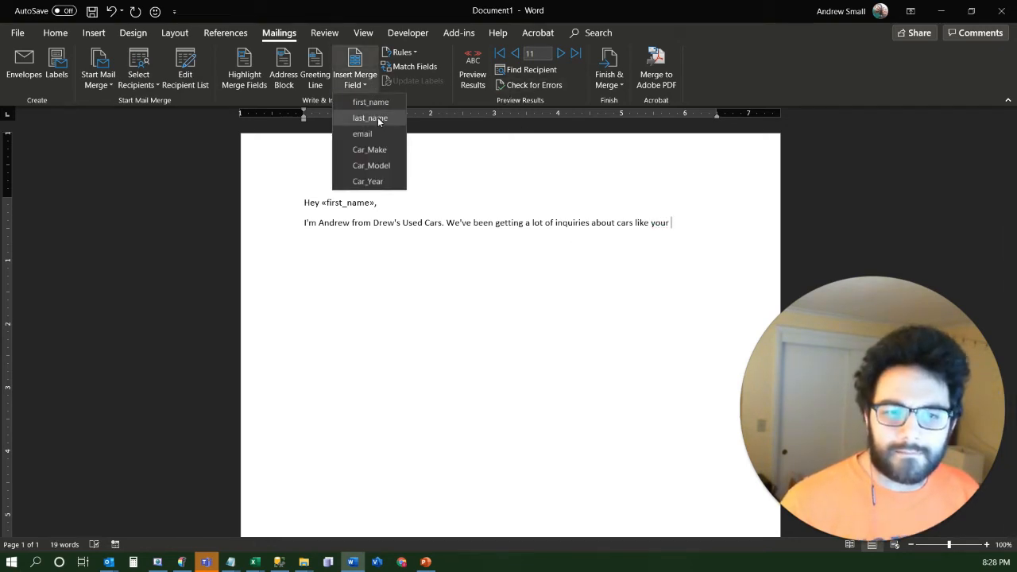
pyautogui.click(382, 185)
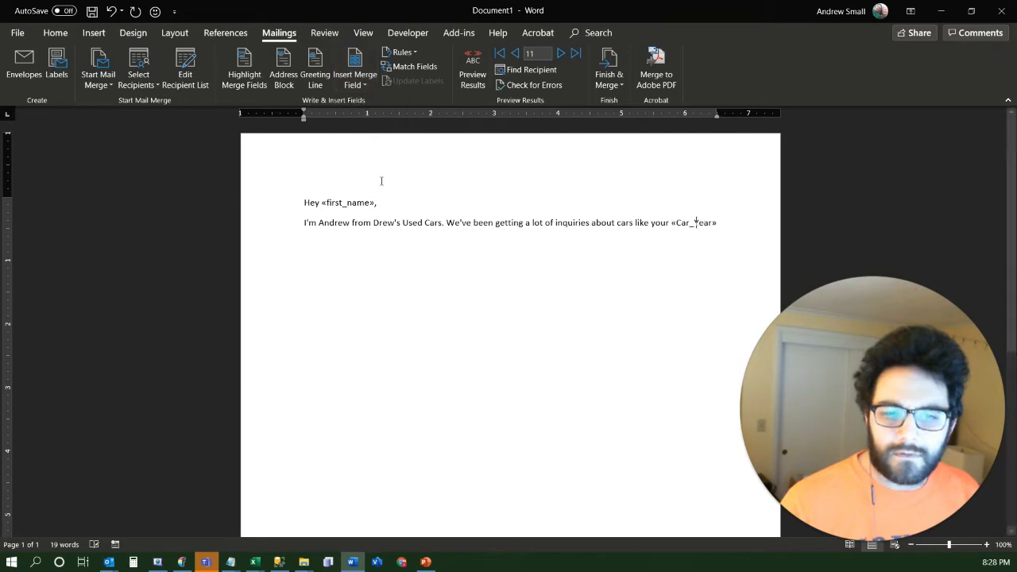
pyautogui.click(370, 84)
pyautogui.click(390, 148)
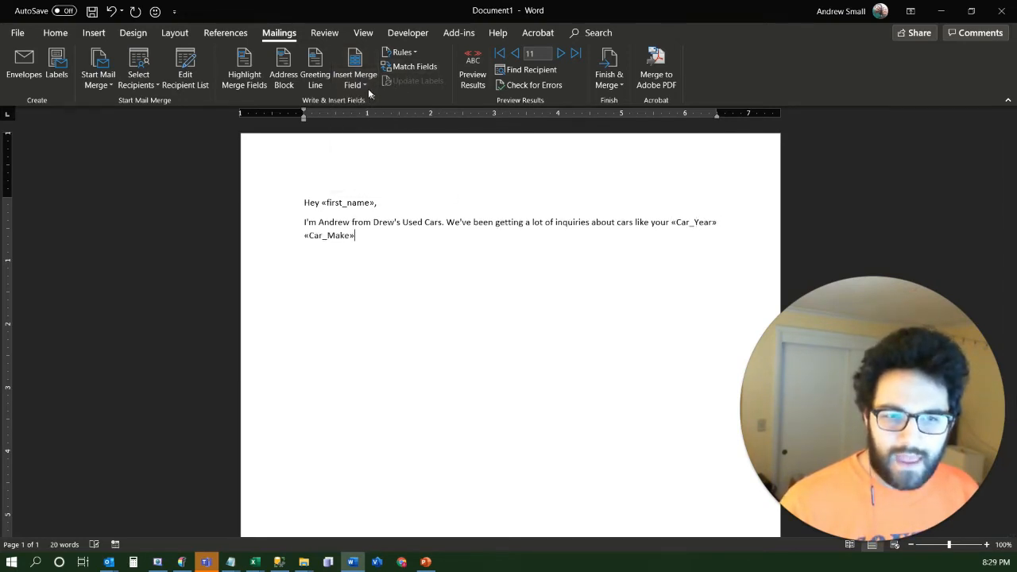
pyautogui.click(366, 87)
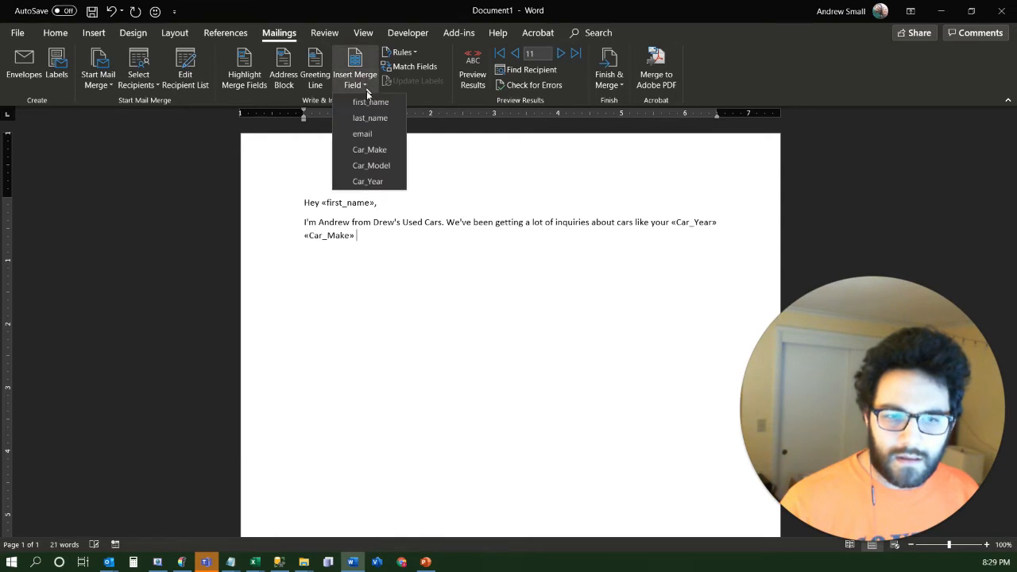
pyautogui.click(371, 165)
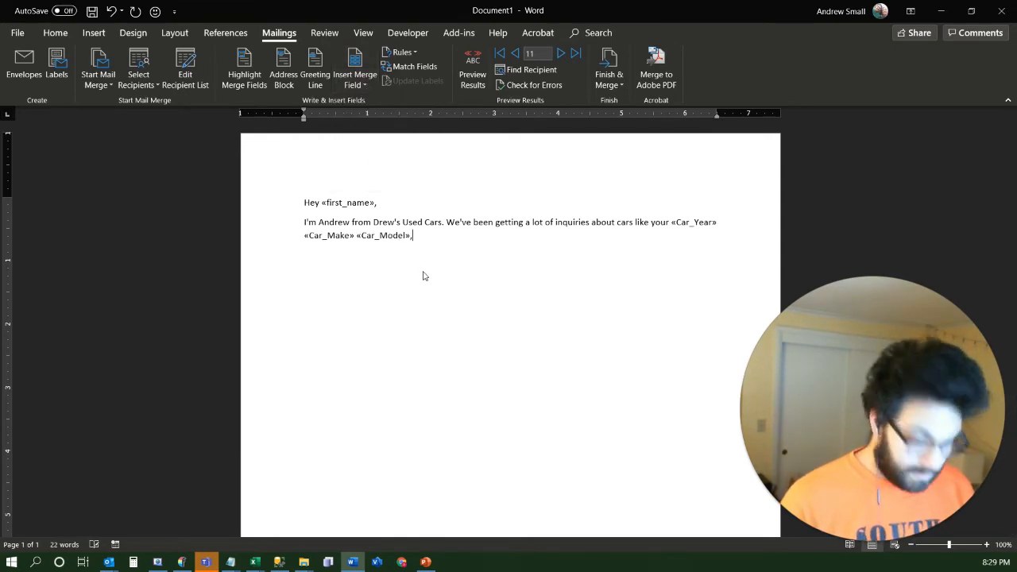
# Finish the sentence after the Car_Model field with ", and we'd love to make you an offer on a trade-in."
pyautogui.write(", and we'd")
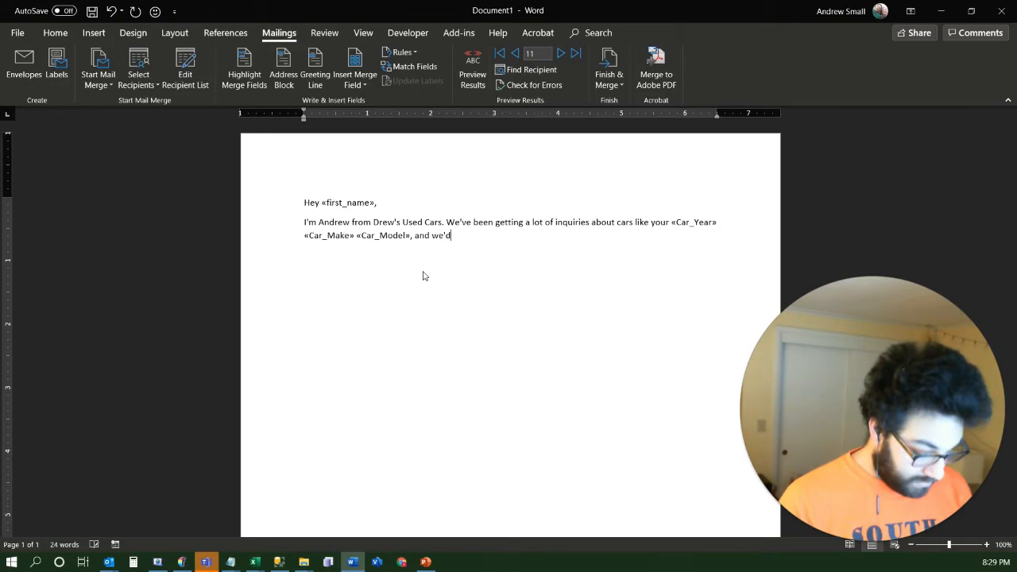
pyautogui.write(' love to make you')
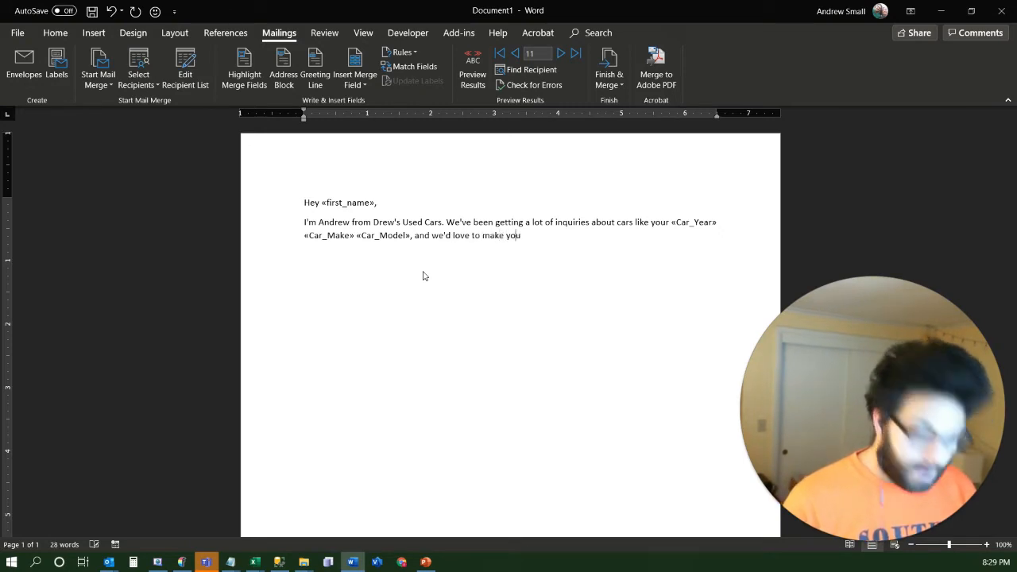
pyautogui.write(' an offer on a ta')
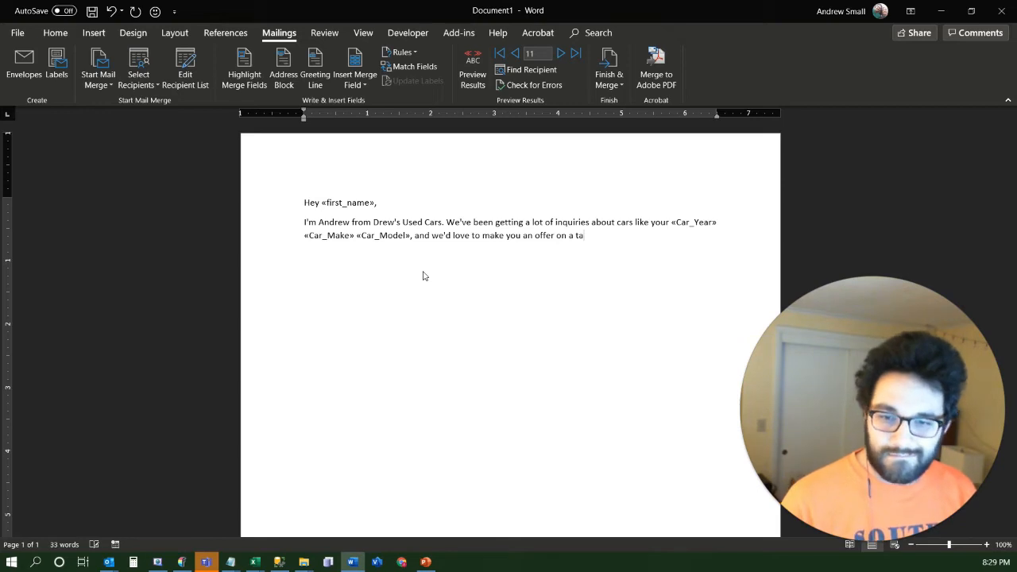
pyautogui.press('BackSpace')
pyautogui.write('rade-in.')
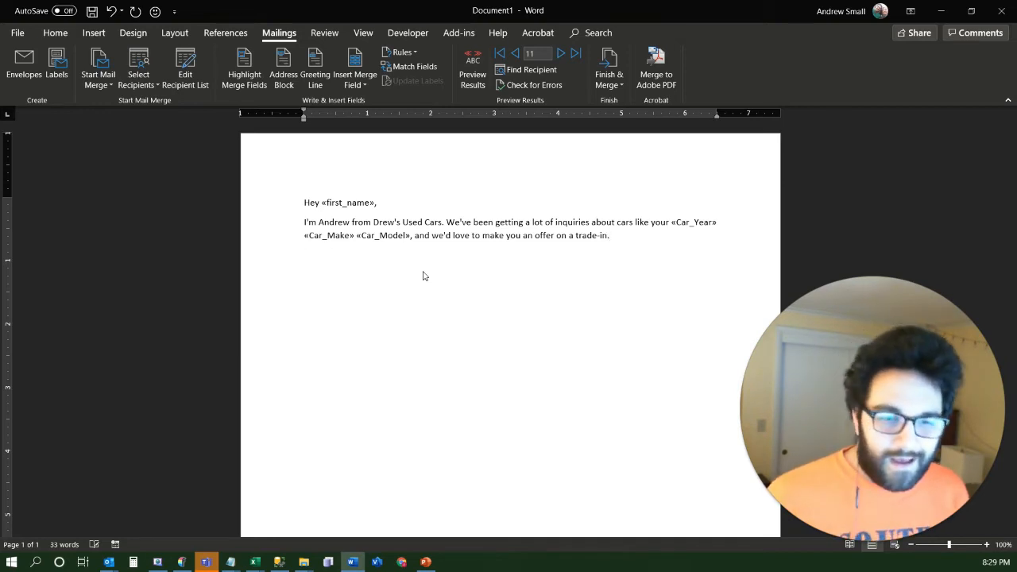
# Add the closing "Sincerely," and the sender's full name as separate paragraphs, followed by a new empty line
pyautogui.click(423, 272)
pyautogui.write('Sincerely, ')
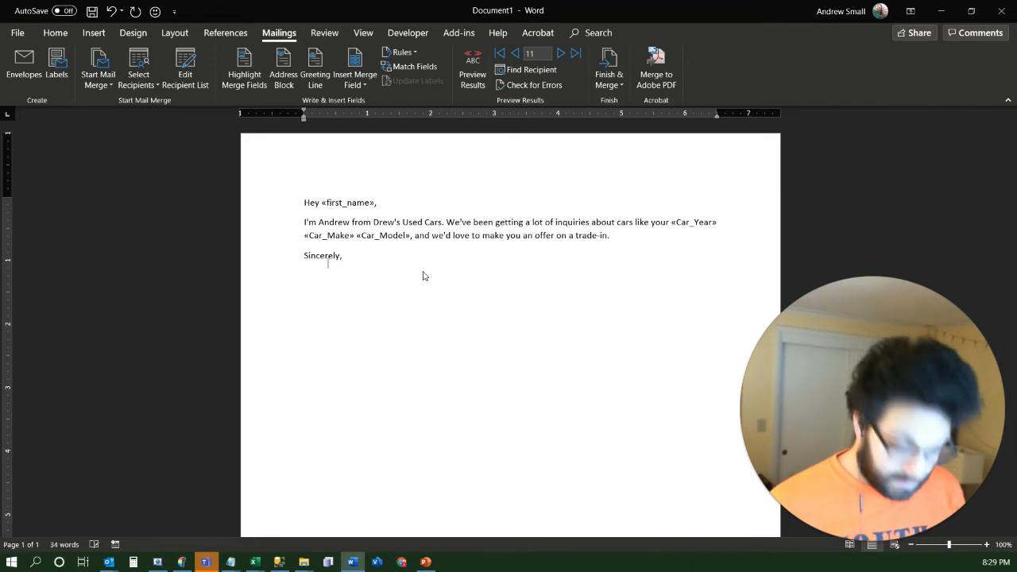
pyautogui.write('Andrew Small')
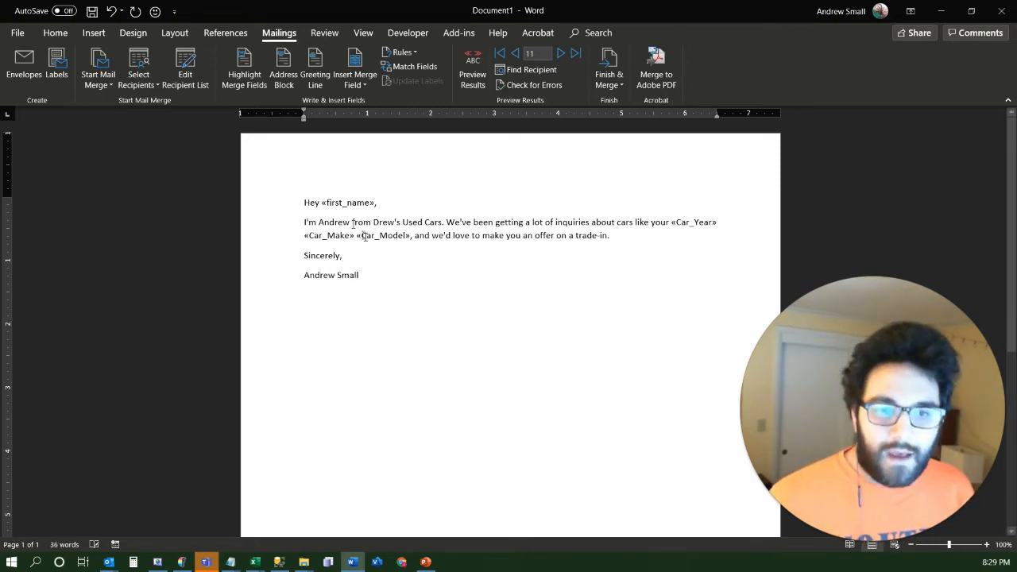
pyautogui.press('Return')
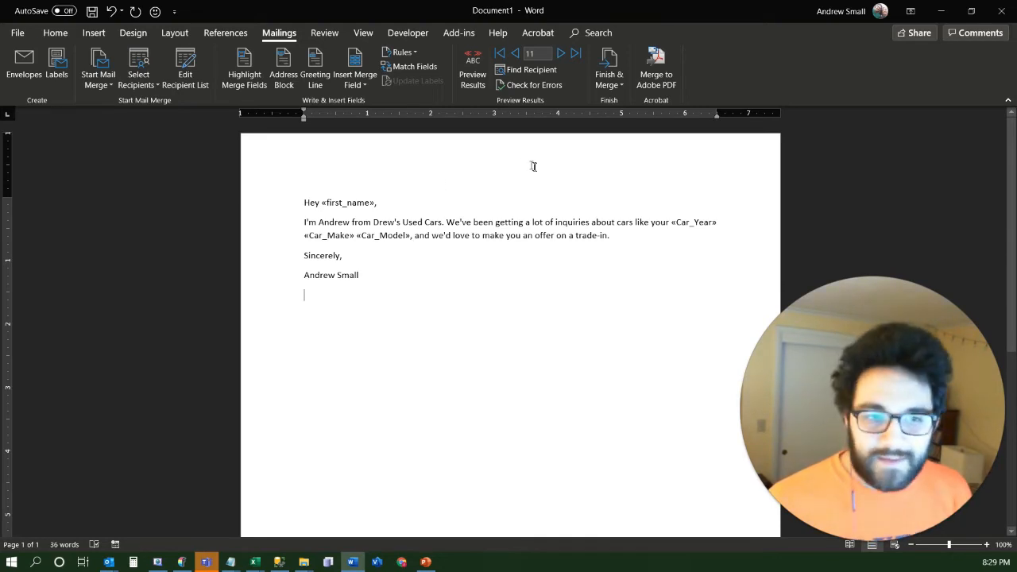
# Make the company name "Drew's Used Cars" in the body paragraph bold
pyautogui.moveTo(373, 222); pyautogui.dragTo(442, 224)
pyautogui.hotkey('ctrl', 'b')
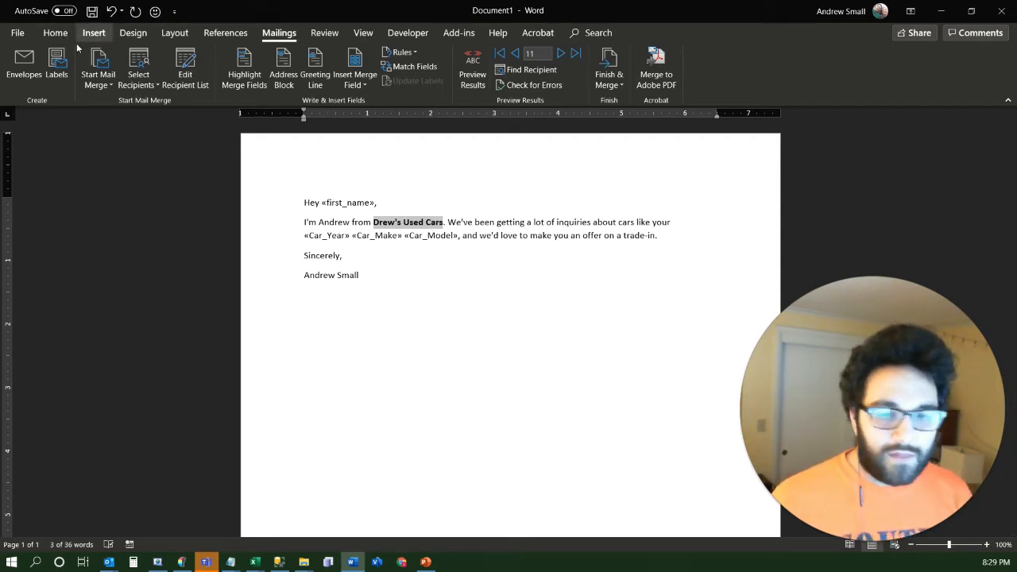
pyautogui.scroll(5, 77, 48)
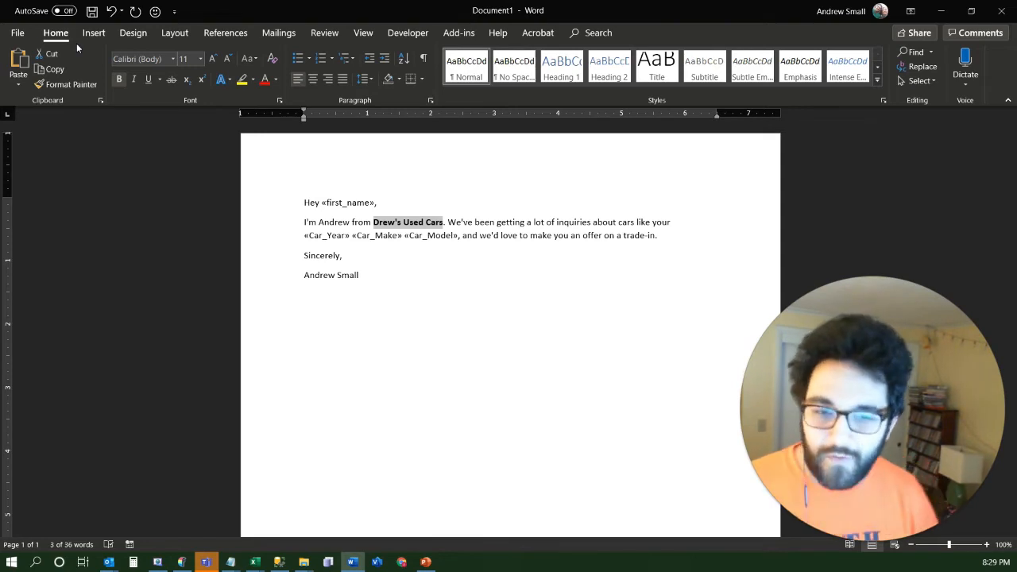
# Add the postscript "P.S. Ask me how you can save big on your next car." below the signature
pyautogui.click(374, 292)
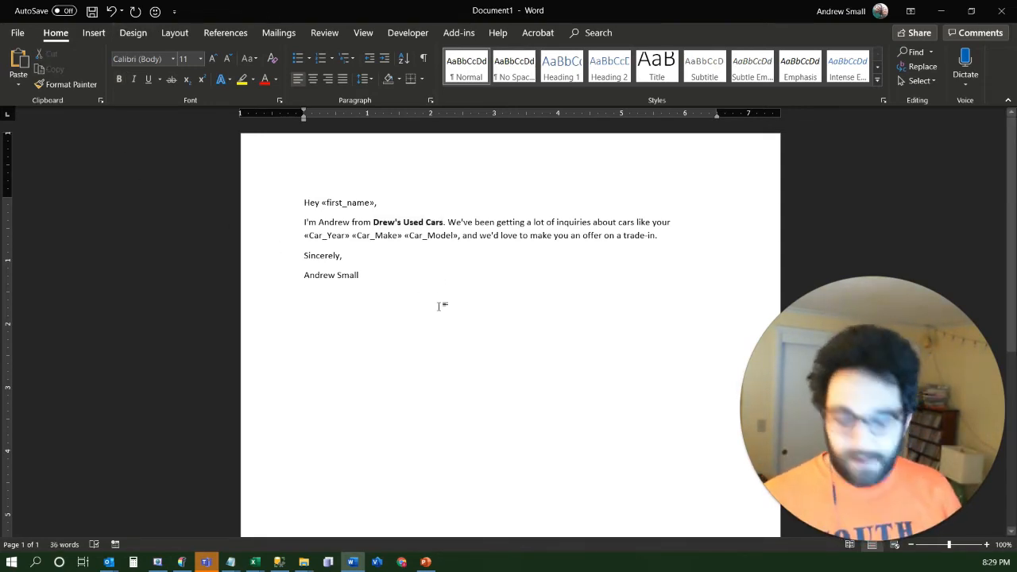
pyautogui.write('P.S')
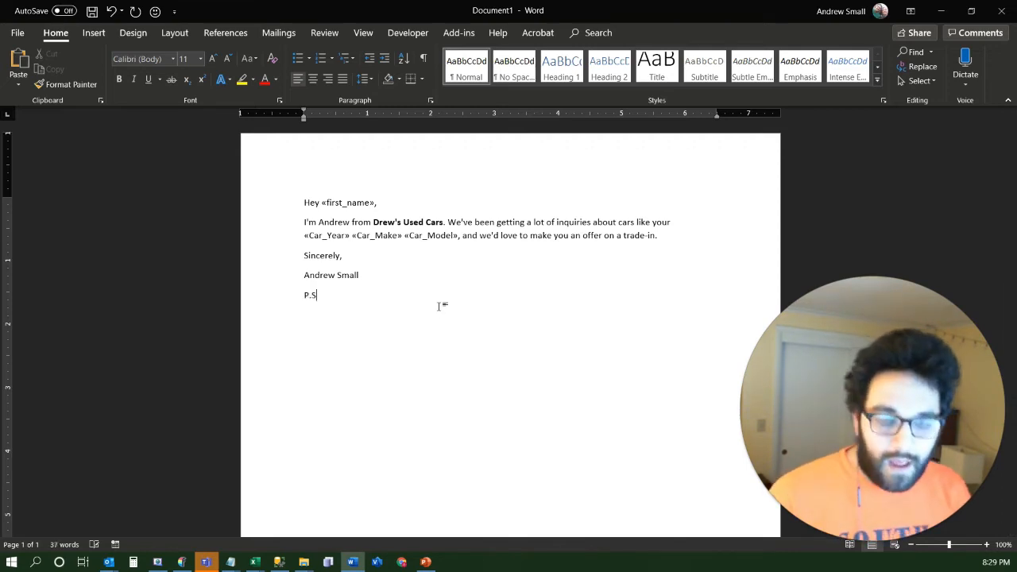
pyautogui.write('. Ask me h')
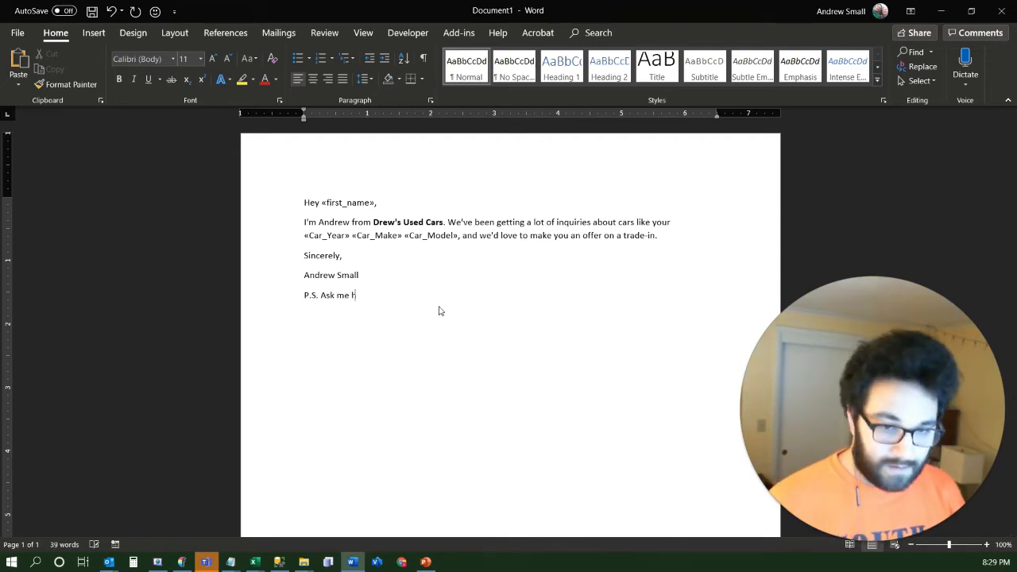
pyautogui.write('ow you can s')
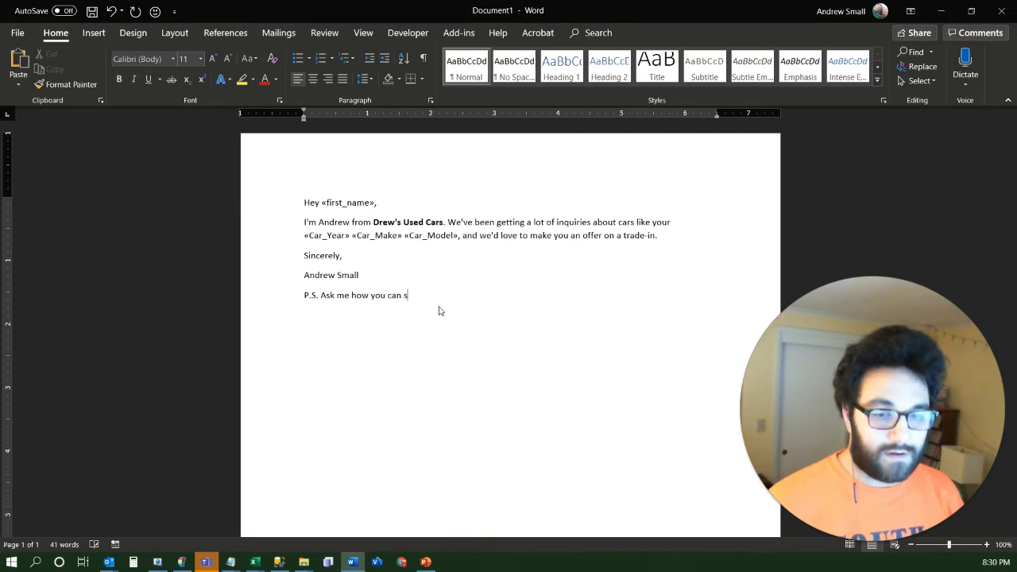
pyautogui.write('ave big o')
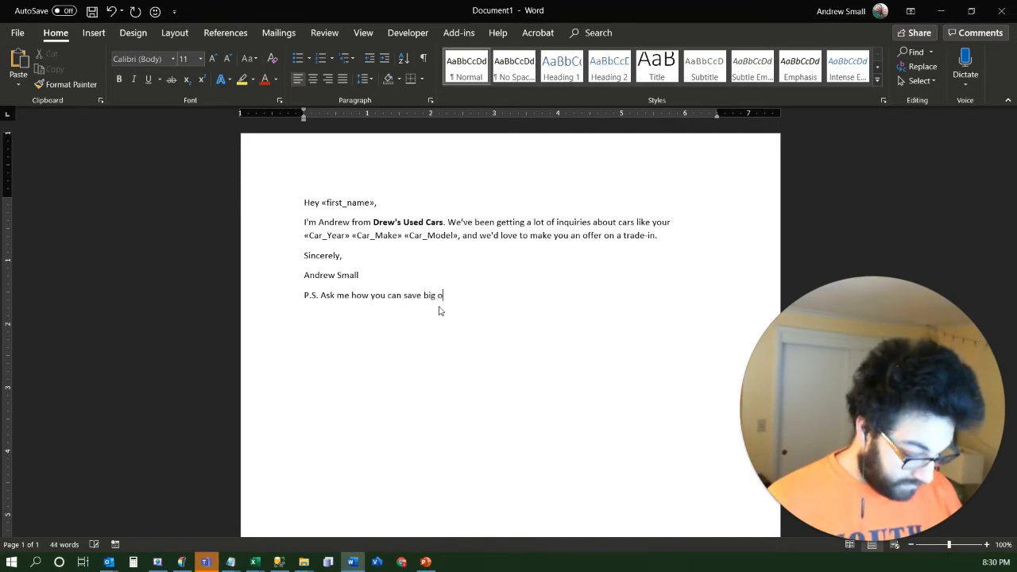
pyautogui.write('n your next ')
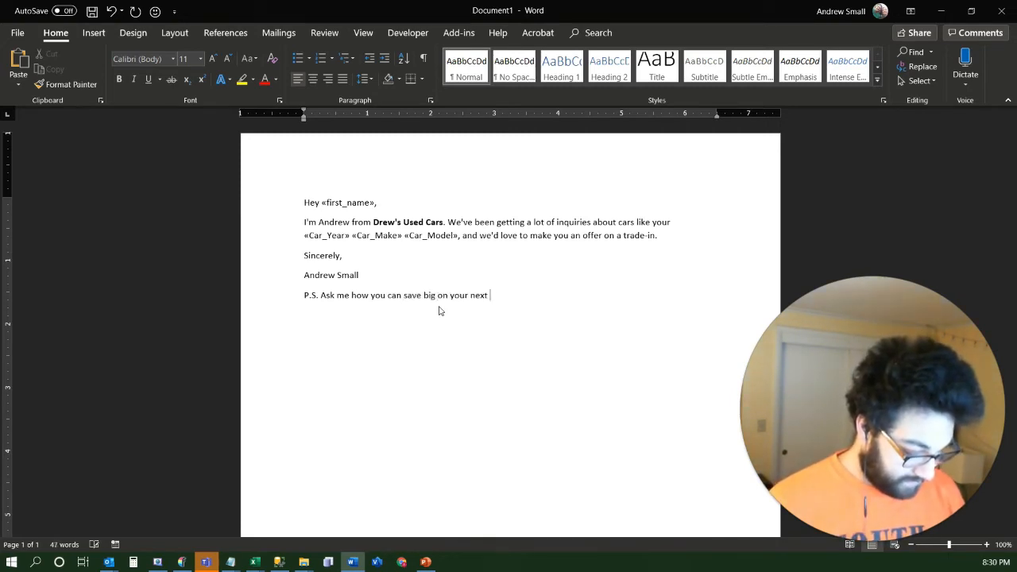
pyautogui.write('car.')
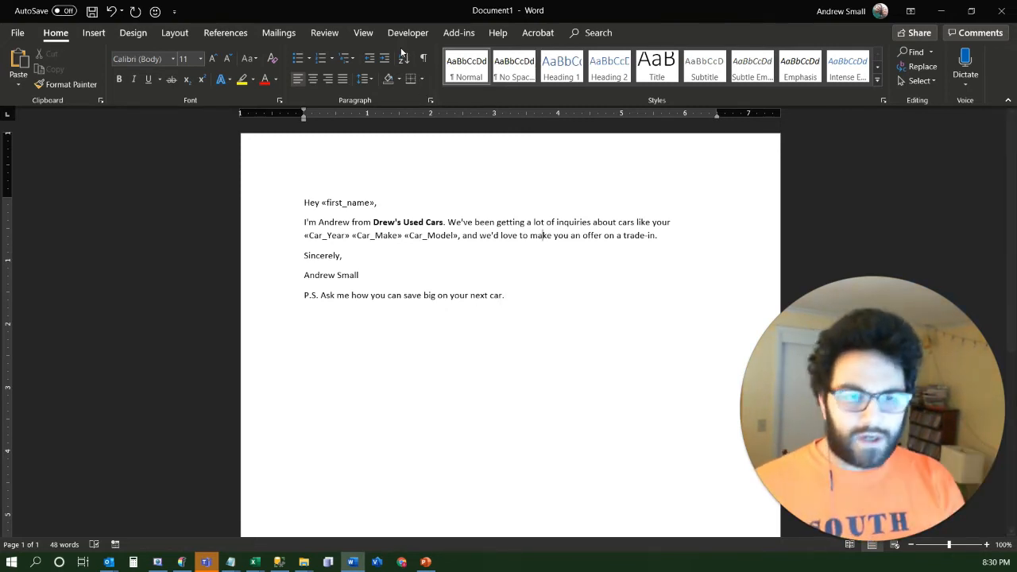
# Preview the merge results, step forward through three recipient records, and jump to the last record
pyautogui.click(270, 35)
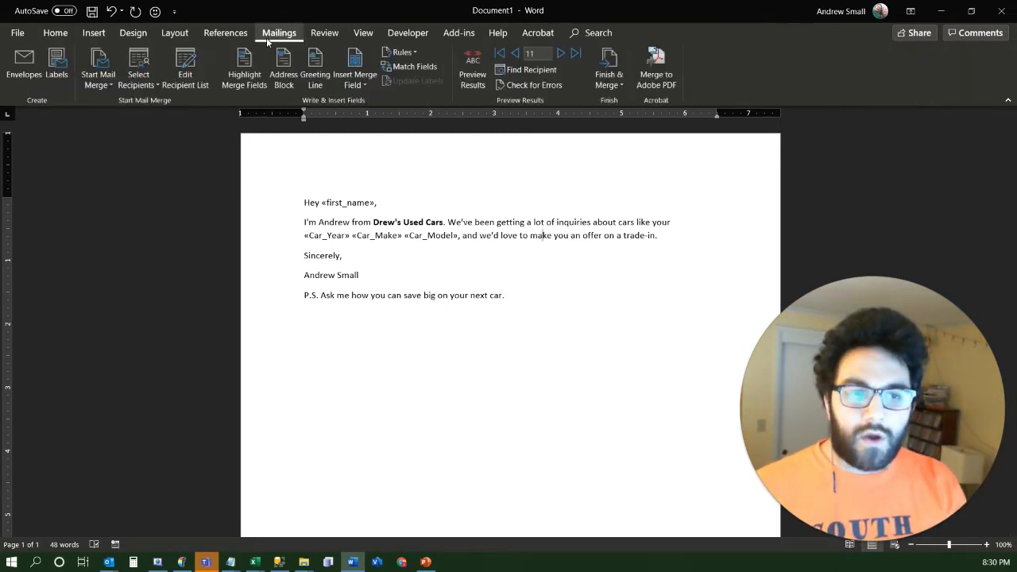
pyautogui.click(472, 73)
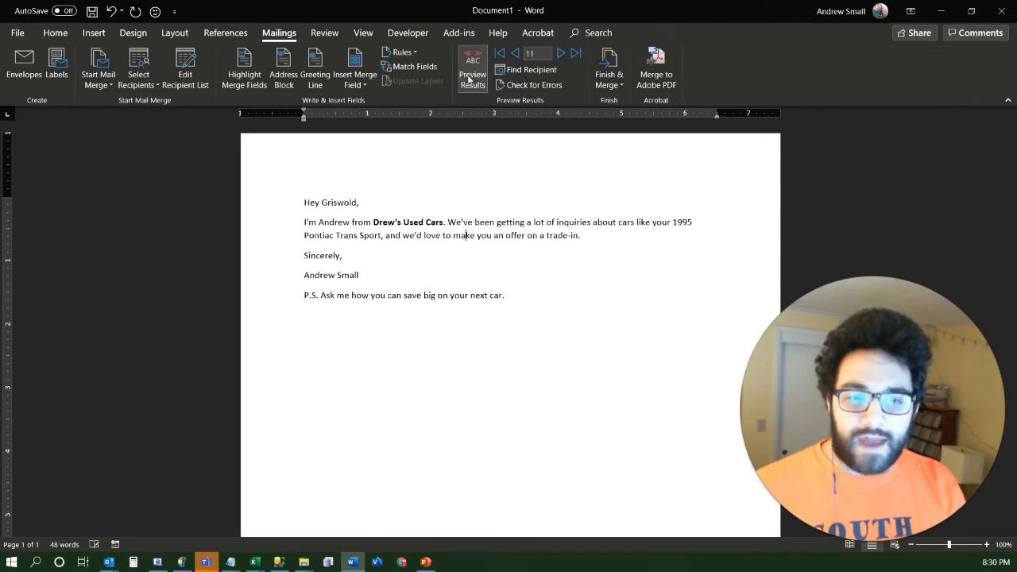
pyautogui.click(560, 53)
pyautogui.click(559, 53)
pyautogui.click(559, 53)
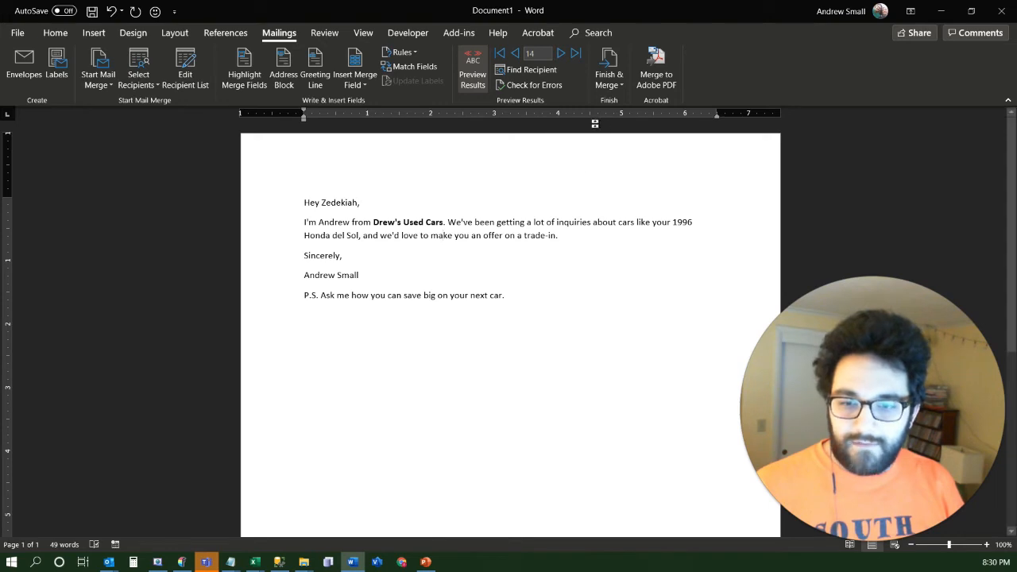
pyautogui.click(576, 58)
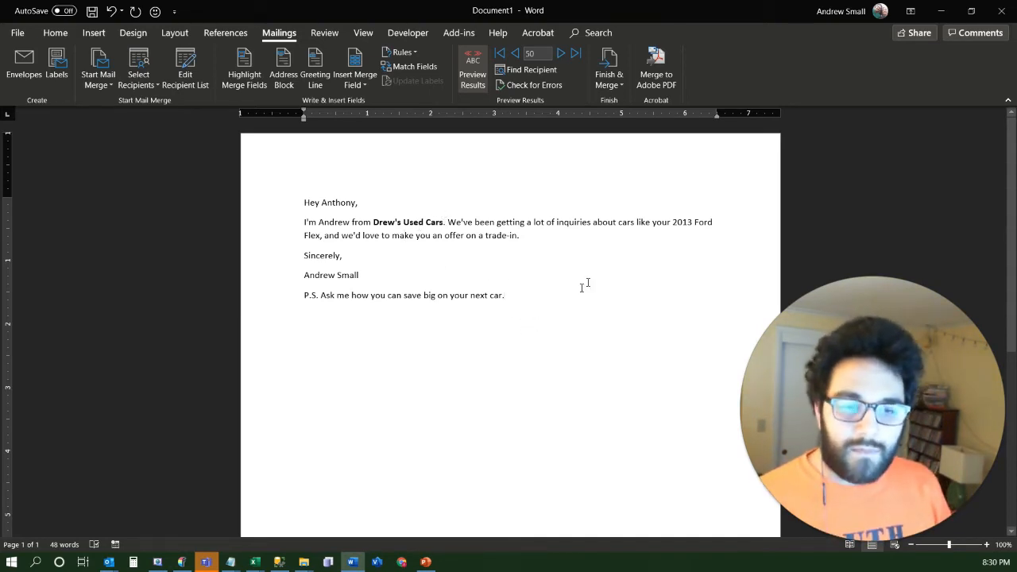
# Make the merged car year, make and model in the body paragraph bold, and check the formatting on an earlier record
pyautogui.moveTo(672, 223); pyautogui.dragTo(320, 236)
pyautogui.hotkey('ctrl', 'b')
pyautogui.click(562, 53)
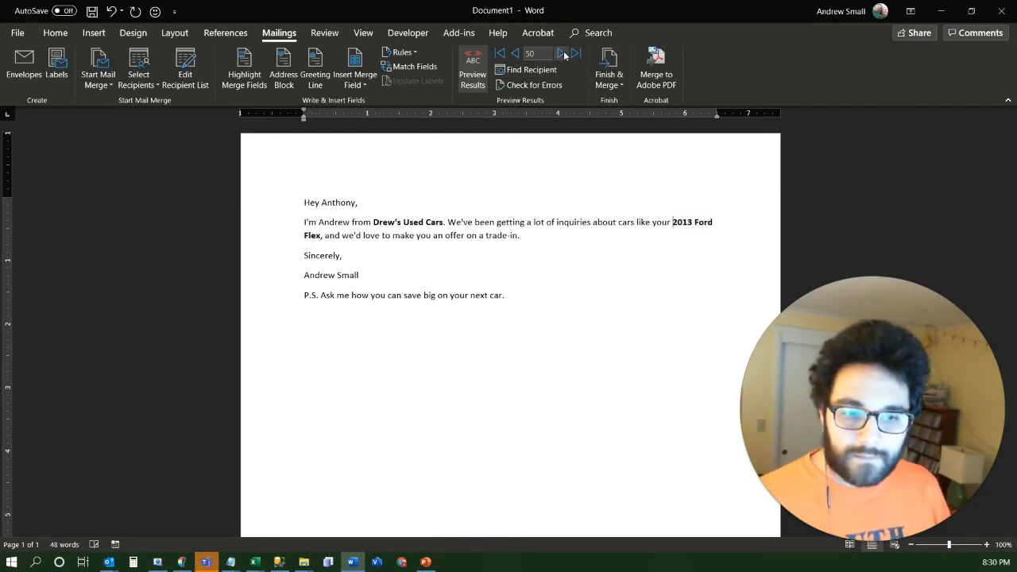
pyautogui.click(515, 53)
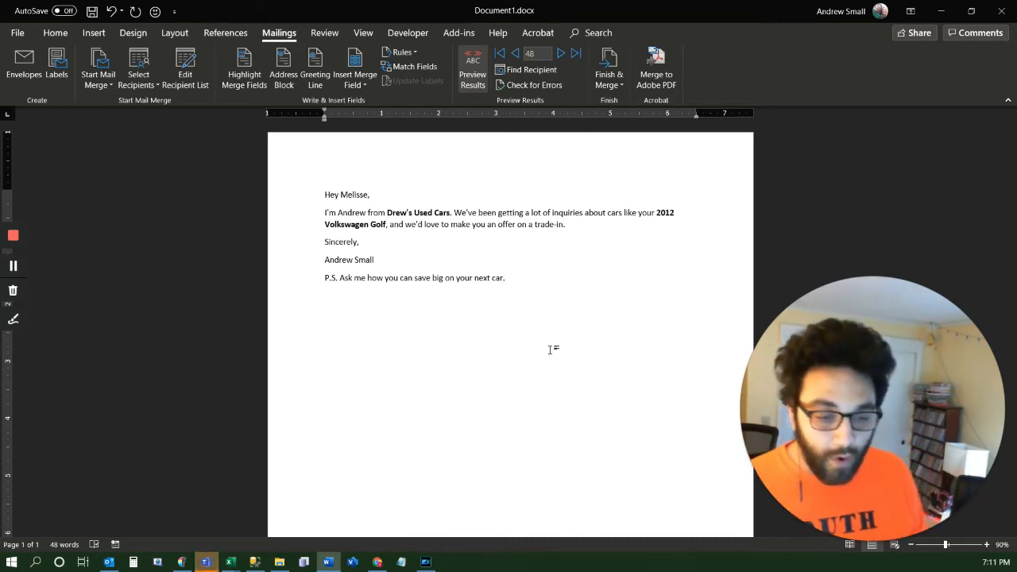
# Switch to Outlook and put it in Work Offline mode so that outgoing messages stay in the Outbox
pyautogui.click(109, 562)
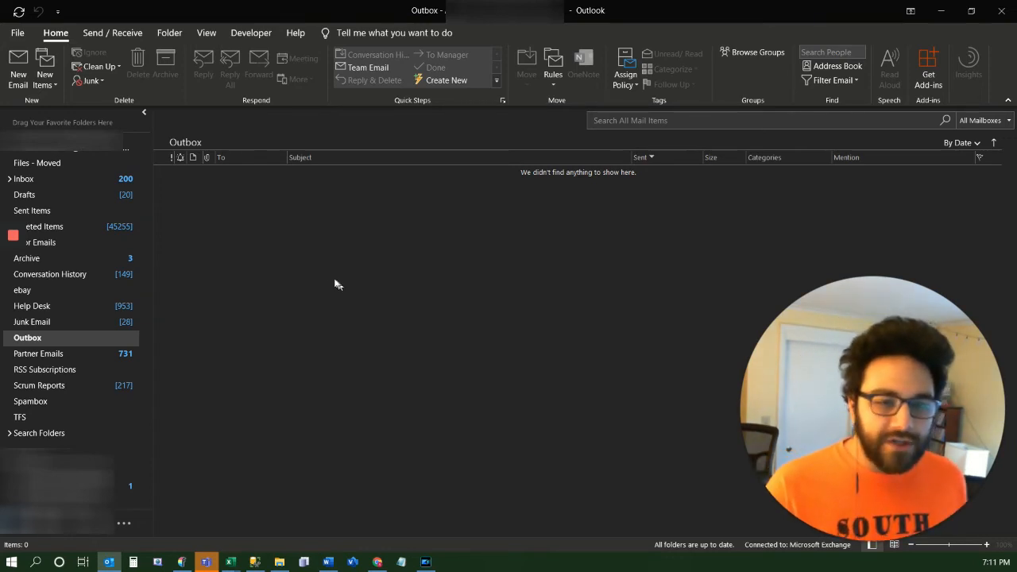
pyautogui.click(112, 34)
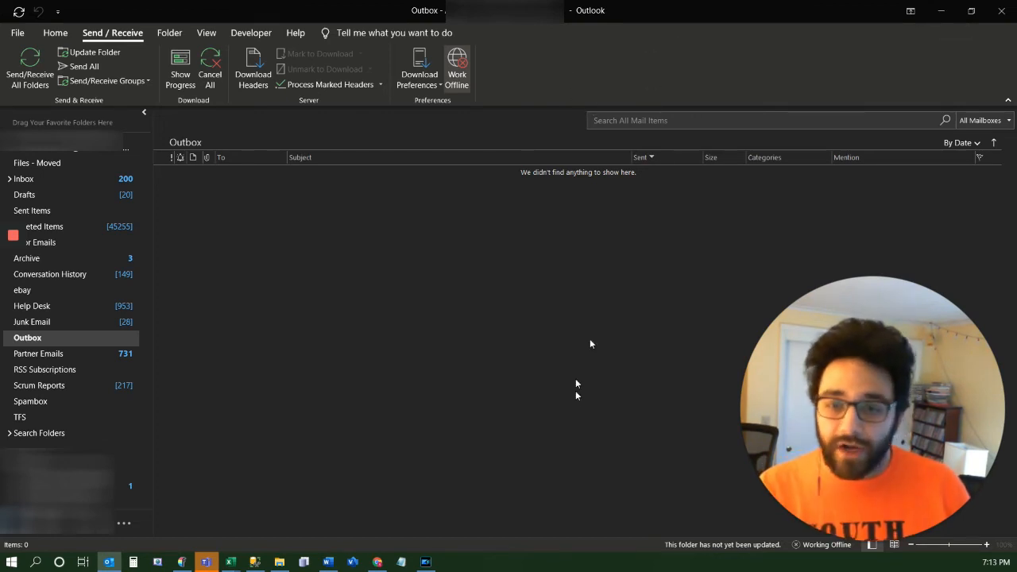
# Switch to Word and start merging to e-mail messages, using the email field as the recipient address
pyautogui.click(334, 567)
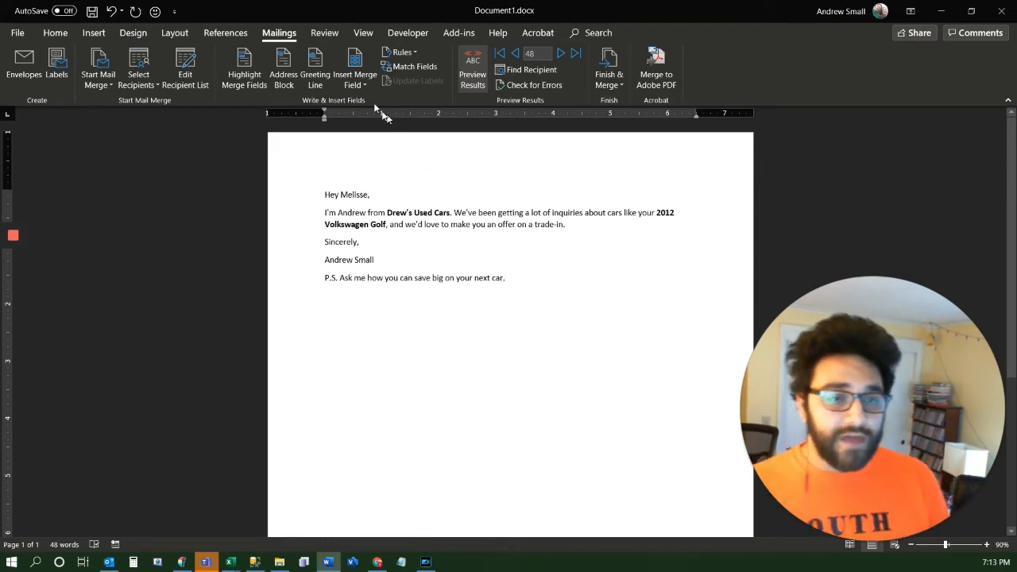
pyautogui.click(620, 91)
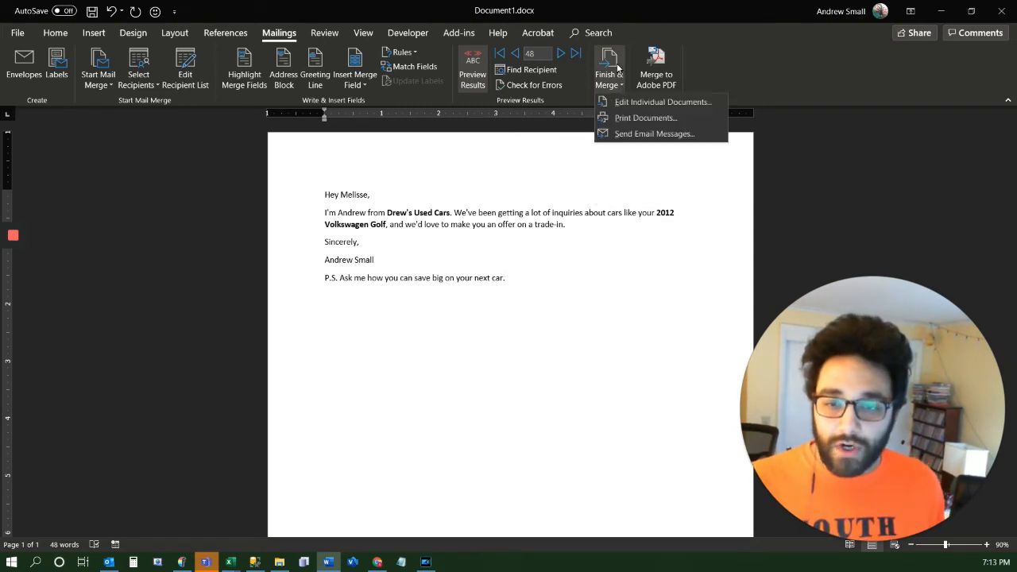
pyautogui.click(664, 135)
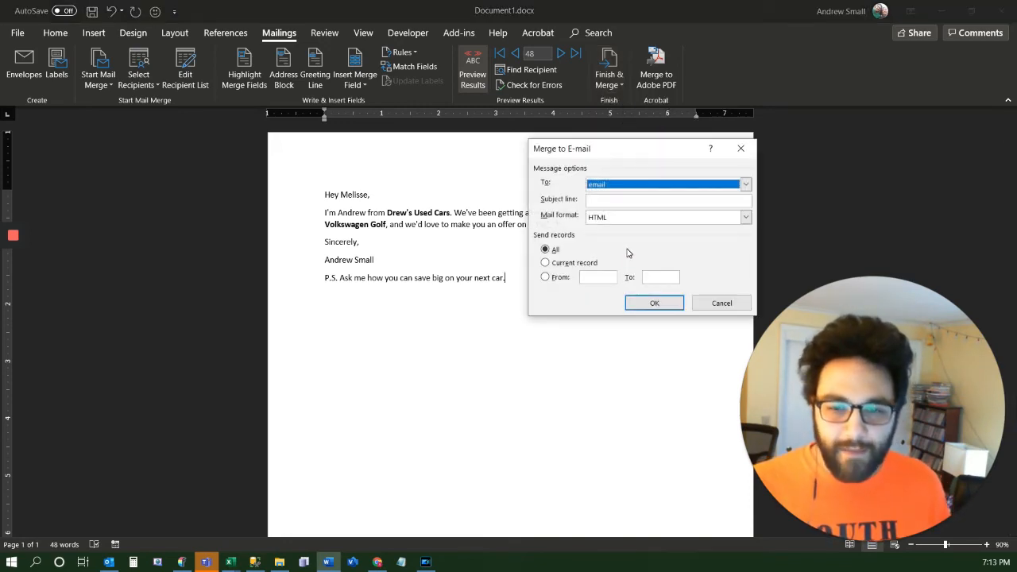
pyautogui.moveTo(605, 152); pyautogui.dragTo(445, 169)
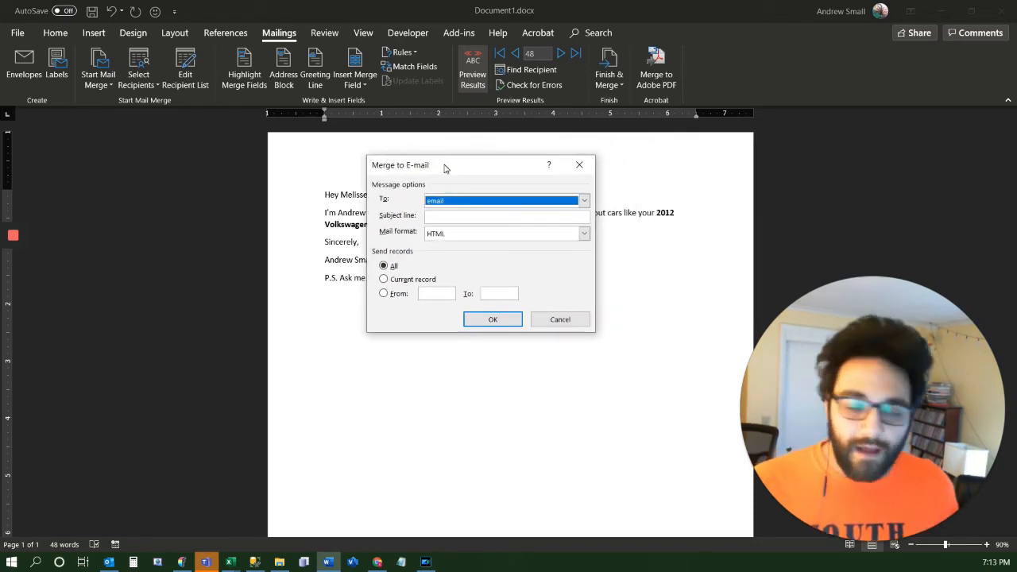
pyautogui.click(582, 204)
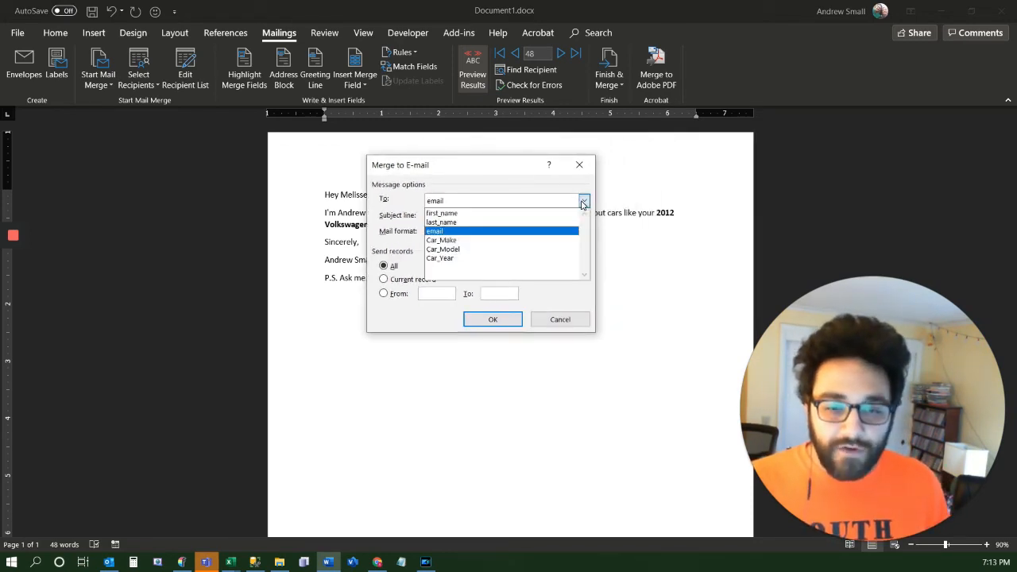
pyautogui.click(446, 232)
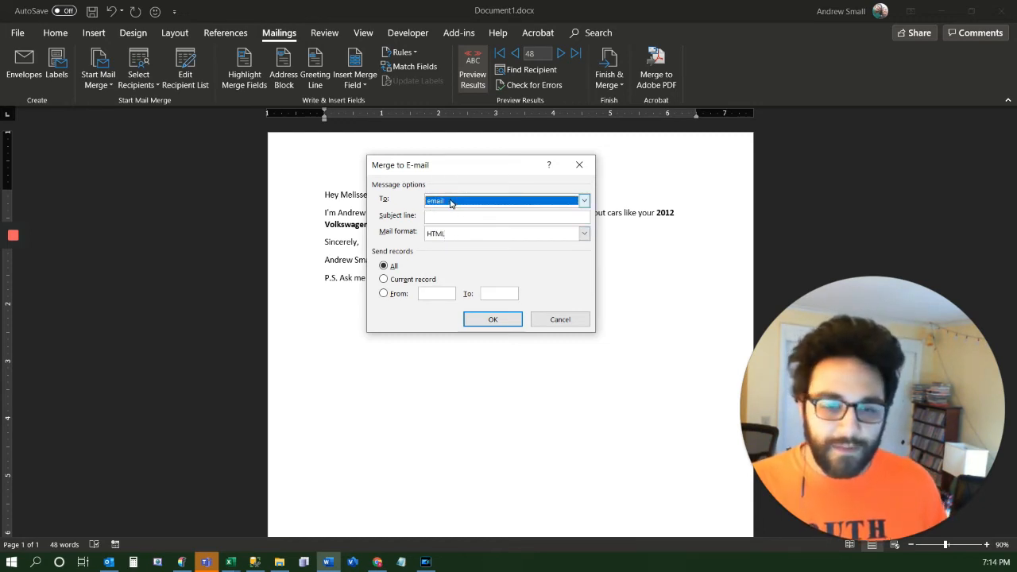
# Set the subject line to "Important info about your vehicle" and run the e-mail merge in HTML format for all records
pyautogui.click(445, 217)
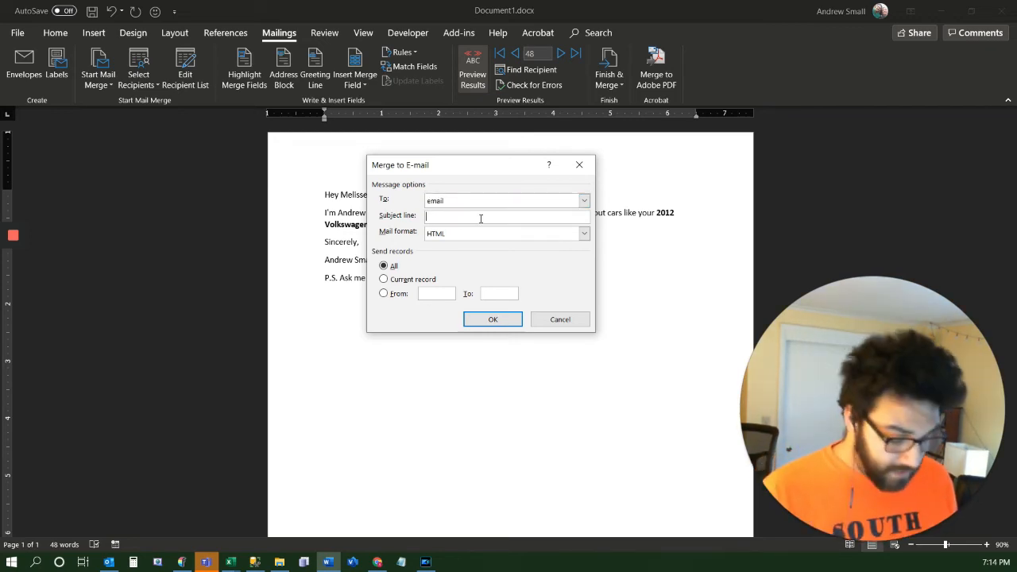
pyautogui.write('impor')
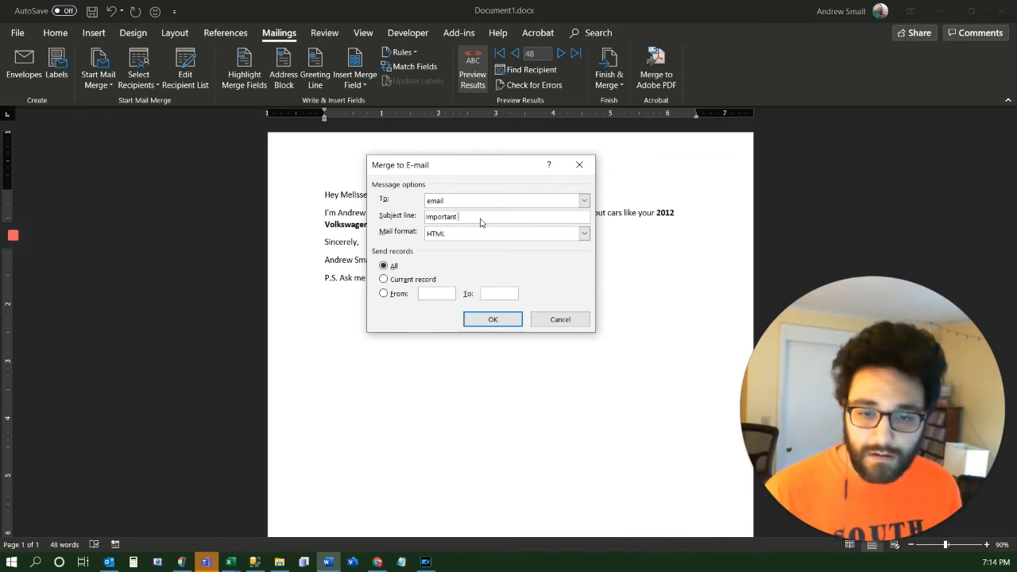
pyautogui.write('tant info about your vehicle')
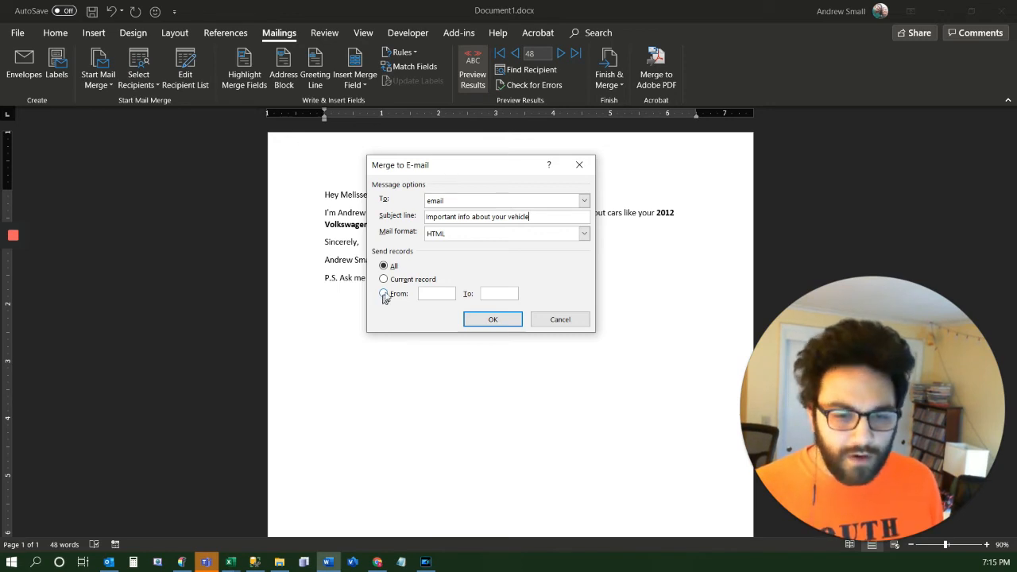
pyautogui.click(494, 320)
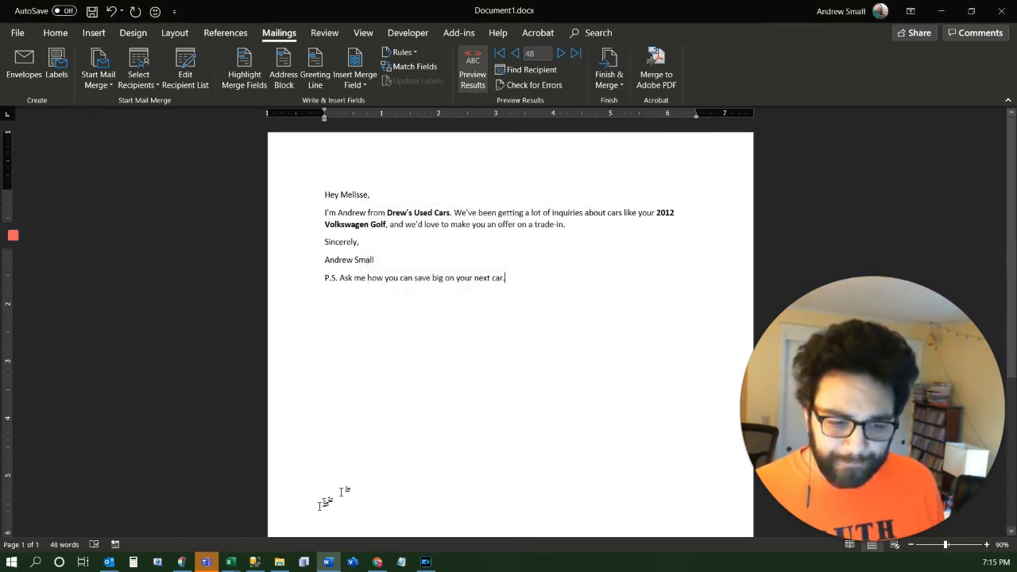
# Switch to Outlook, open the newest merged message in the Outbox in a maximized window, and check its recipient, subject and body
pyautogui.click(108, 562)
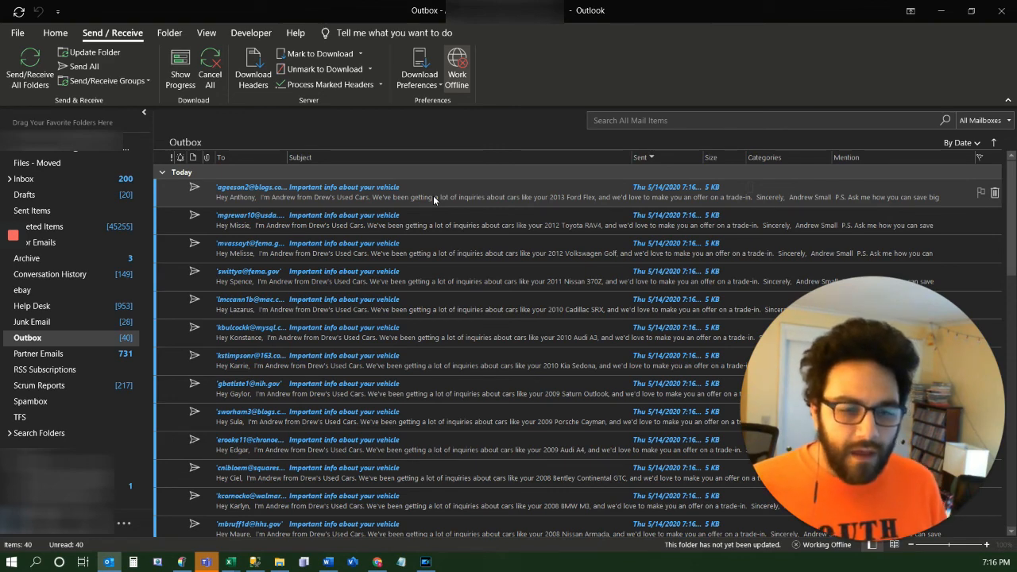
pyautogui.click(433, 195)
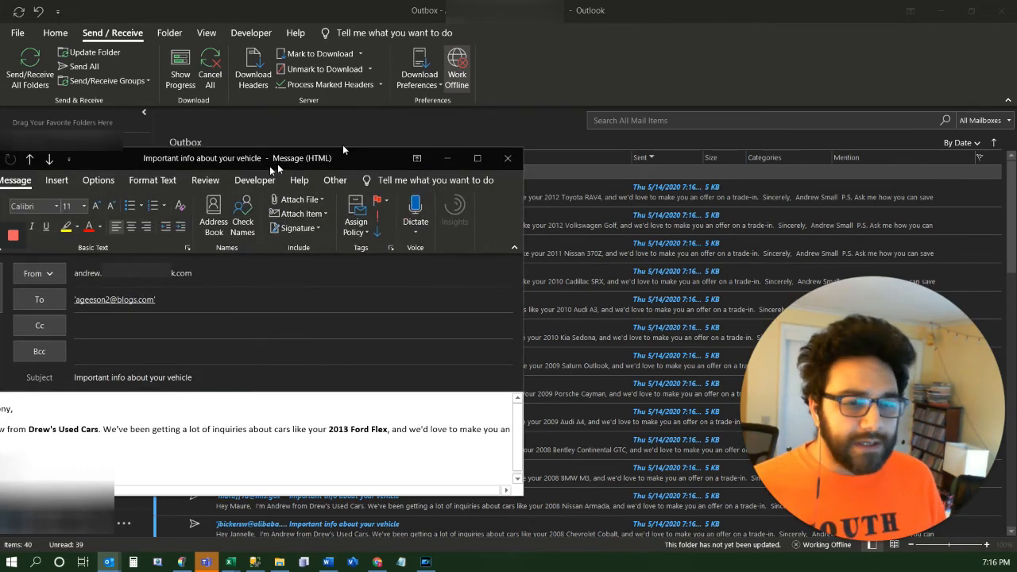
pyautogui.doubleClick(277, 163)
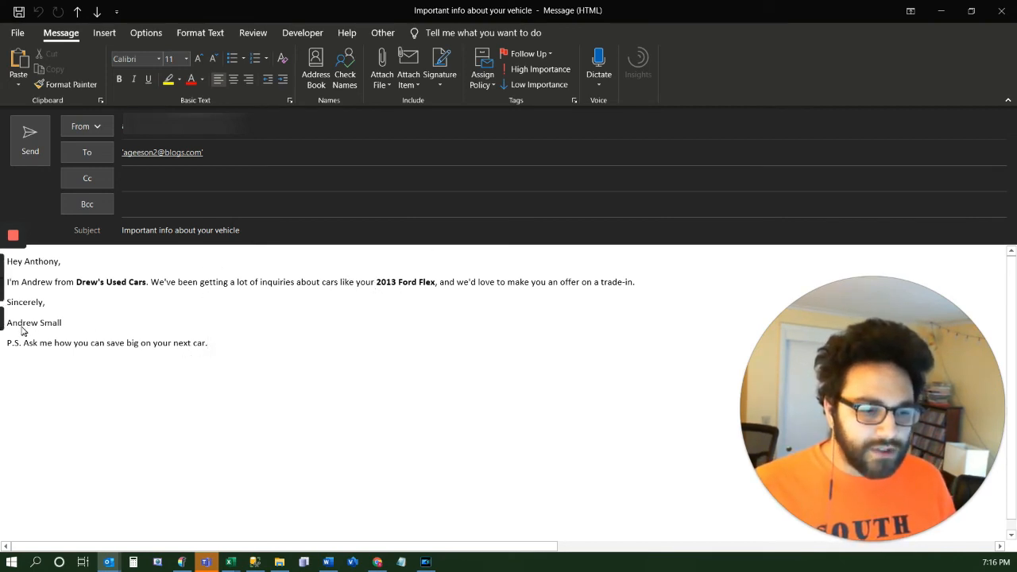
pyautogui.click(43, 371)
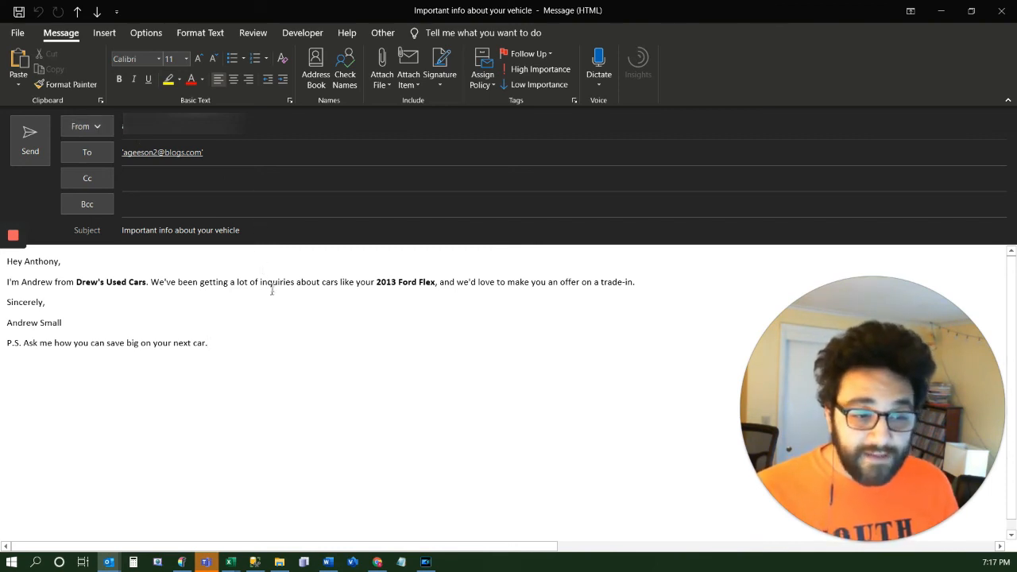
# Replace the open message's recipient with the sender's own contact and send it to the Outbox
pyautogui.click(260, 154)
pyautogui.press('BackSpace')
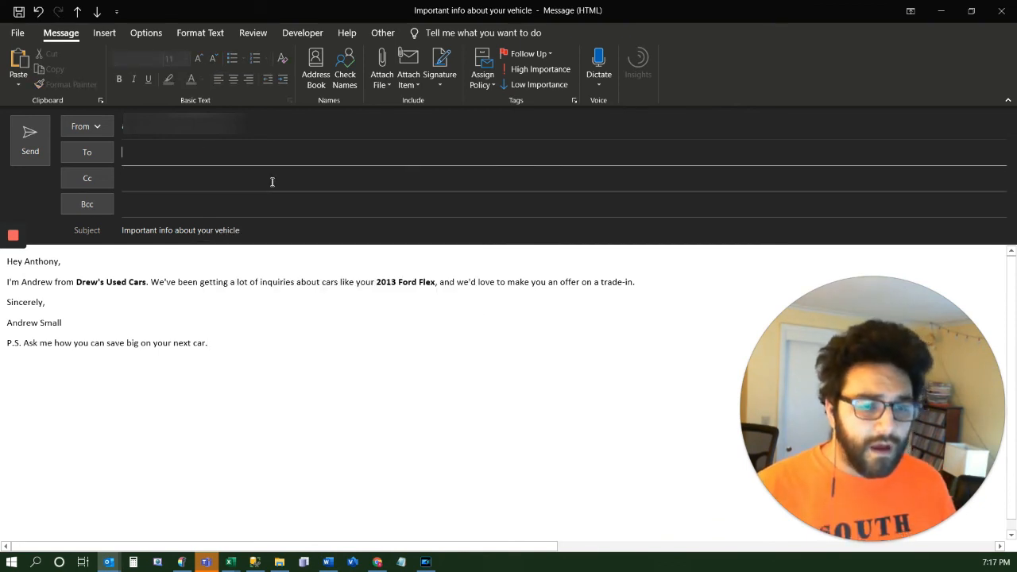
pyautogui.write('andrew')
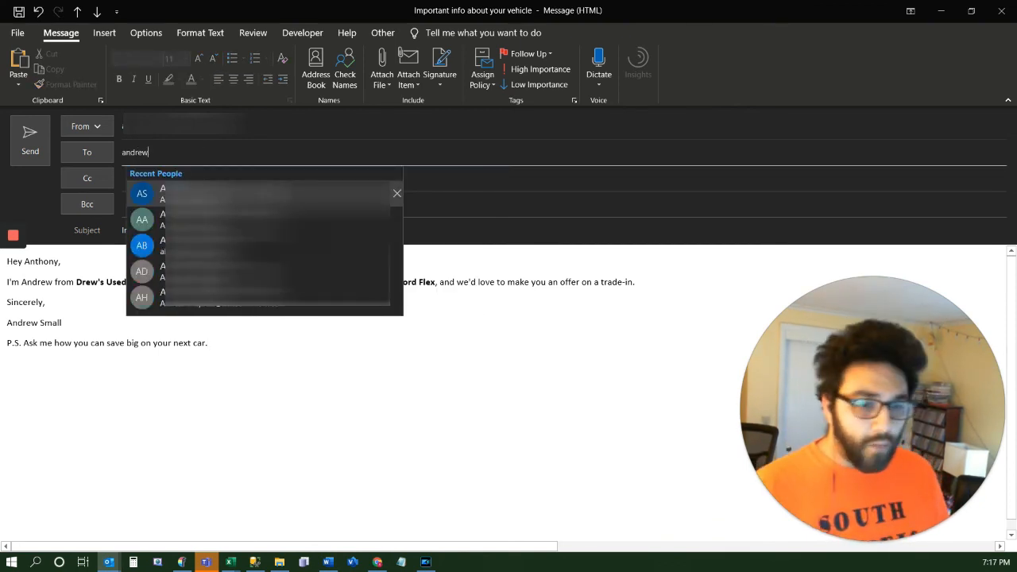
pyautogui.press('Return')
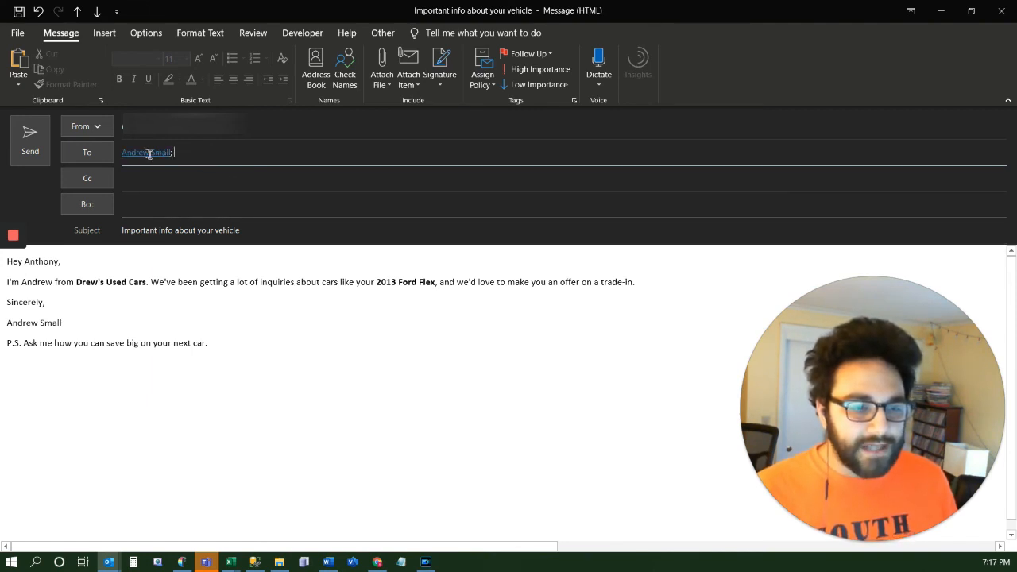
pyautogui.click(28, 141)
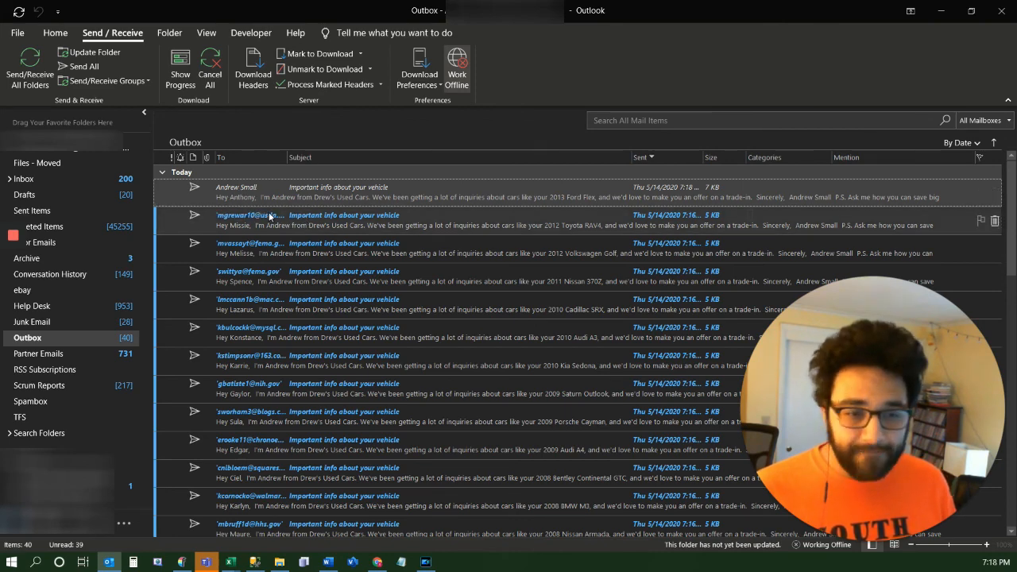
# Delete all the other merged messages from the Outbox, keeping only the readdressed test message
pyautogui.click(337, 229)
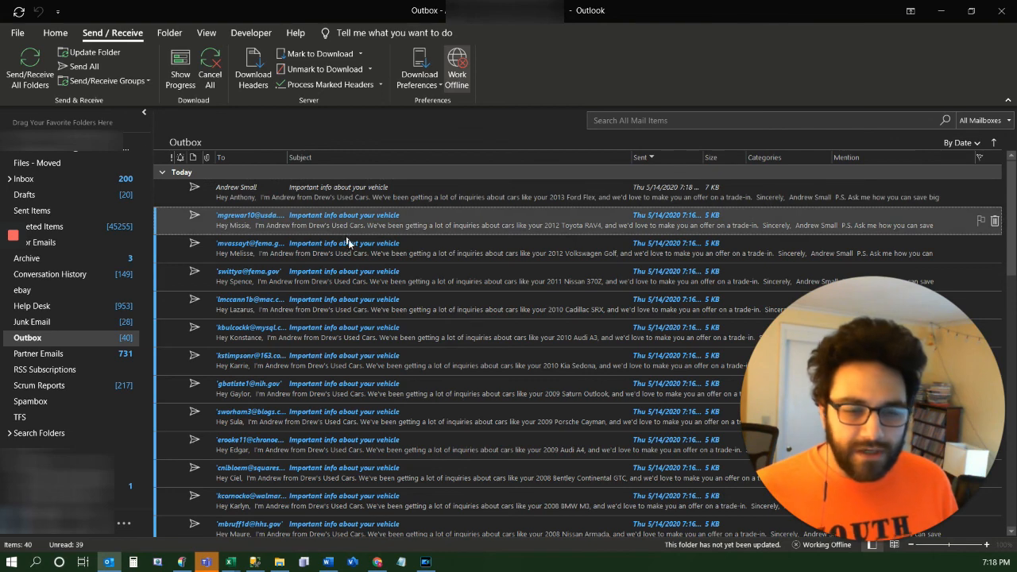
pyautogui.scroll(-8, 421, 369)
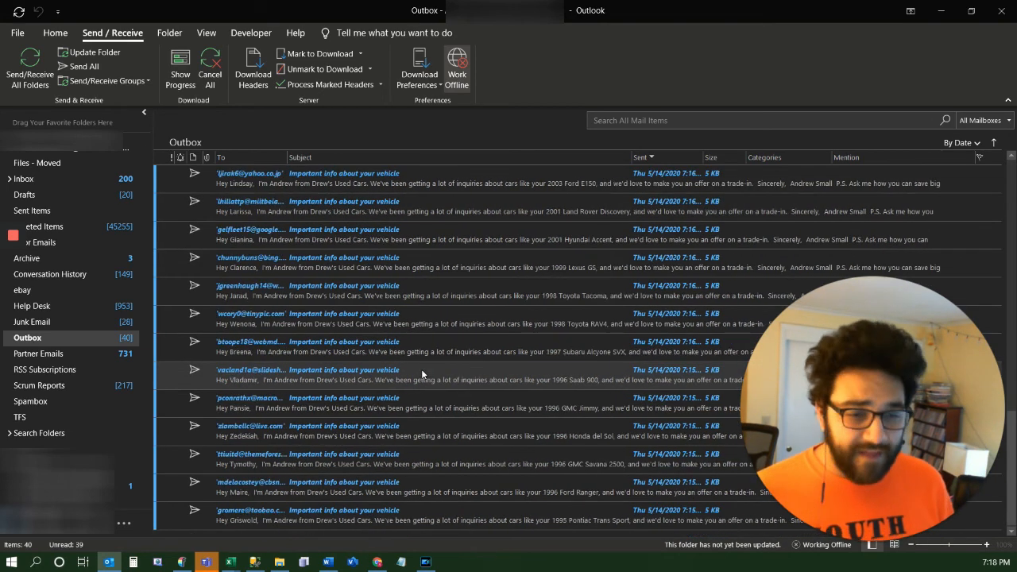
pyautogui.keyDown('shift'); pyautogui.click(347, 522); pyautogui.keyUp('shift')
pyautogui.press('Delete')
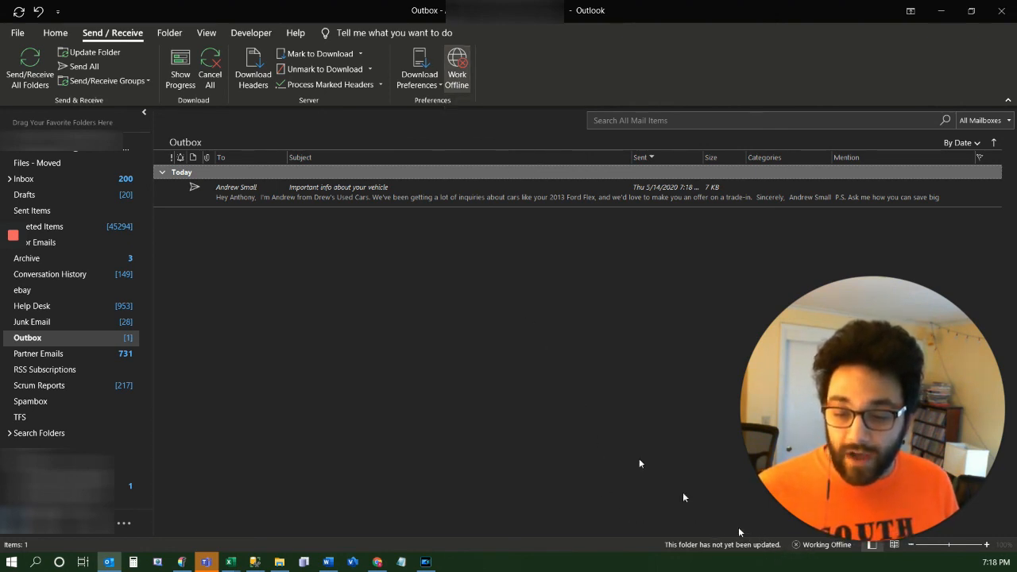
# Turn off Work Offline to send the test message, and open the received copy from the Inbox to check the merged car details
pyautogui.click(467, 80)
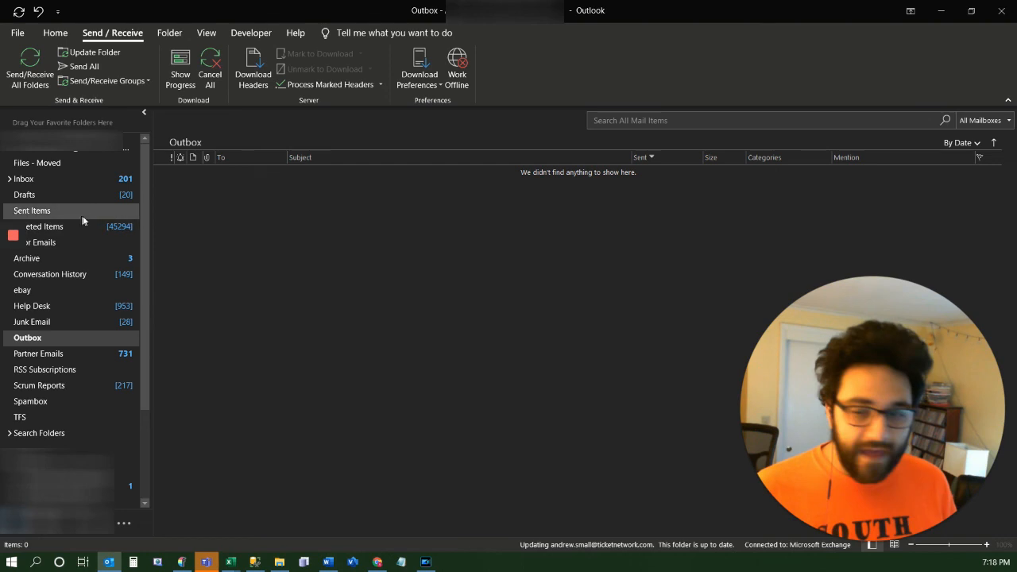
pyautogui.click(70, 181)
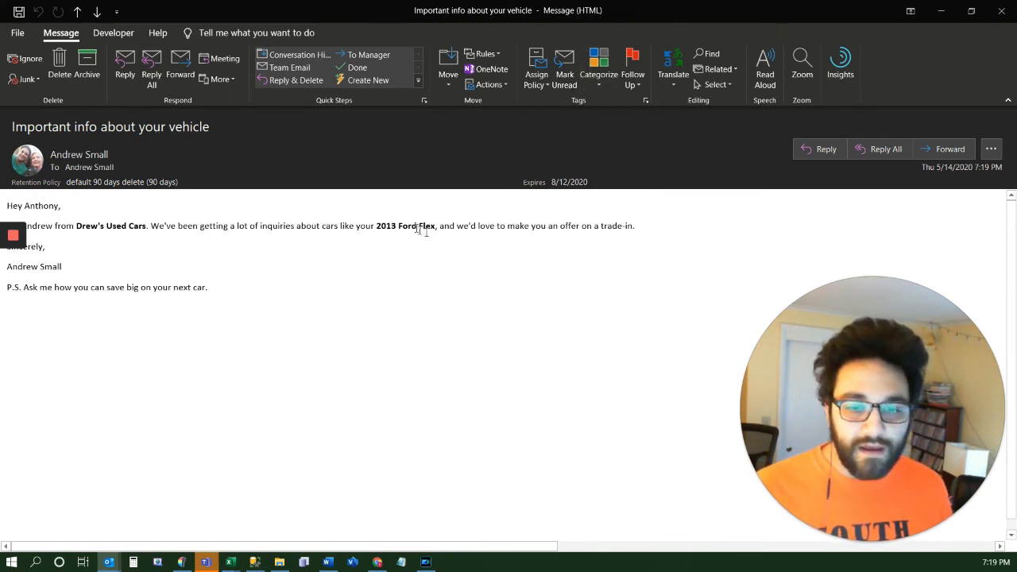
pyautogui.moveTo(435, 226); pyautogui.dragTo(375, 226)
pyautogui.click(484, 304)
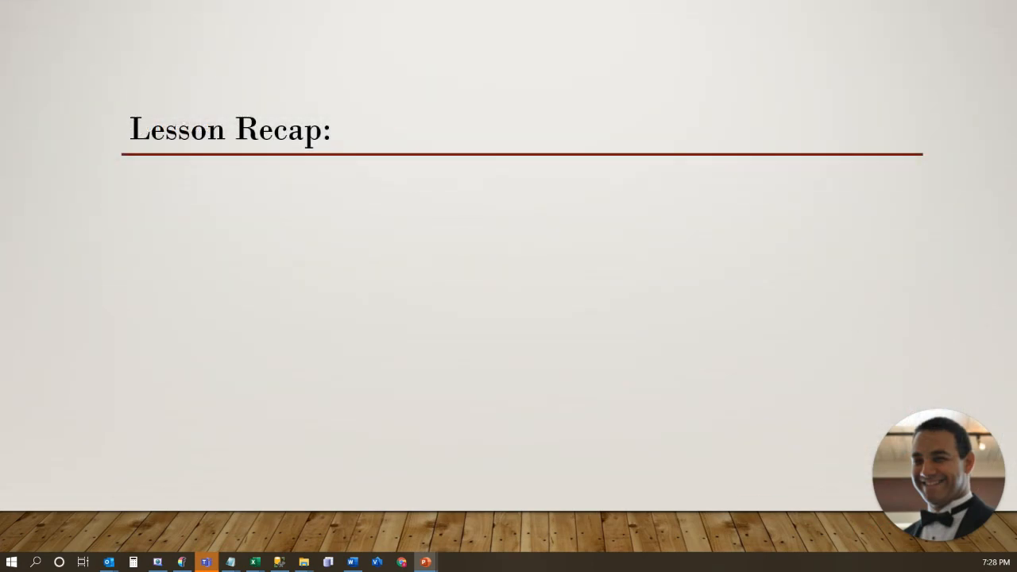
pyautogui.press('Right')
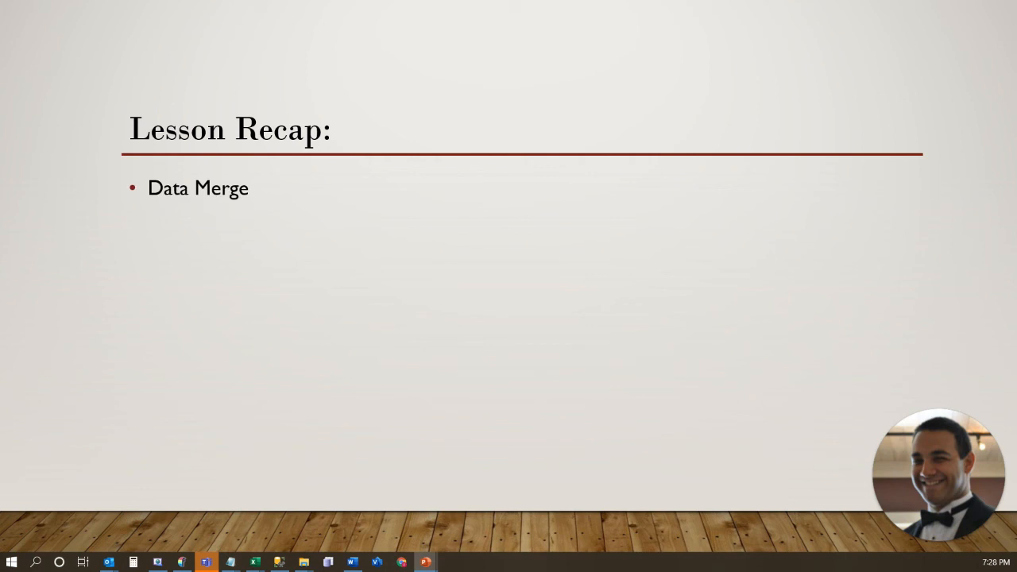
pyautogui.press('Right')
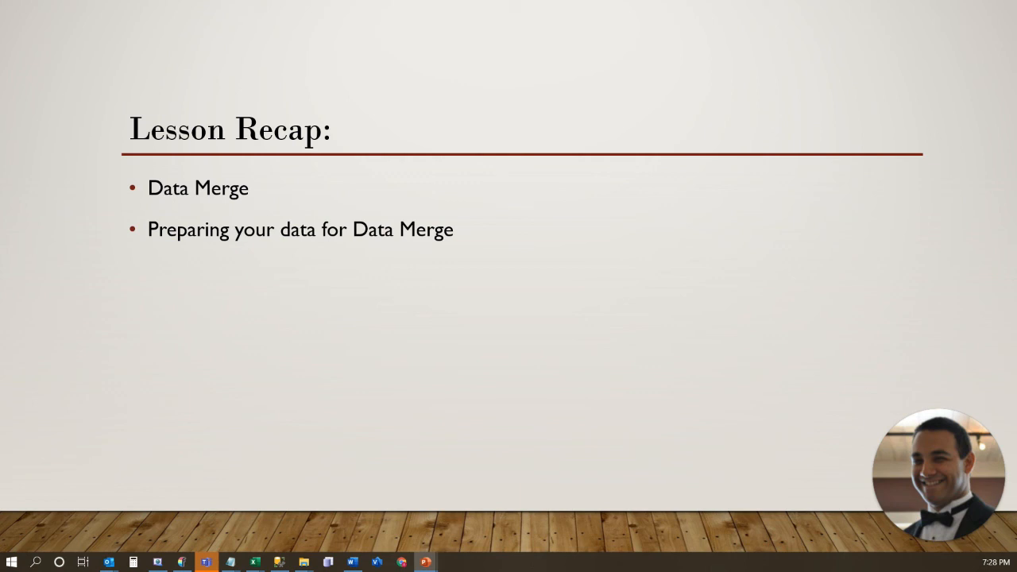
pyautogui.press('Right')
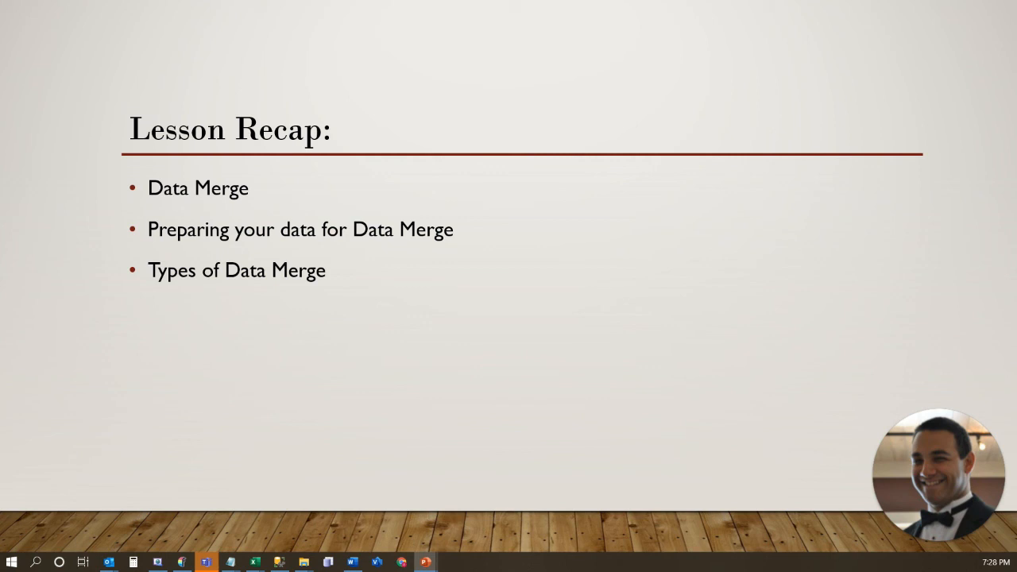
pyautogui.press('Right')
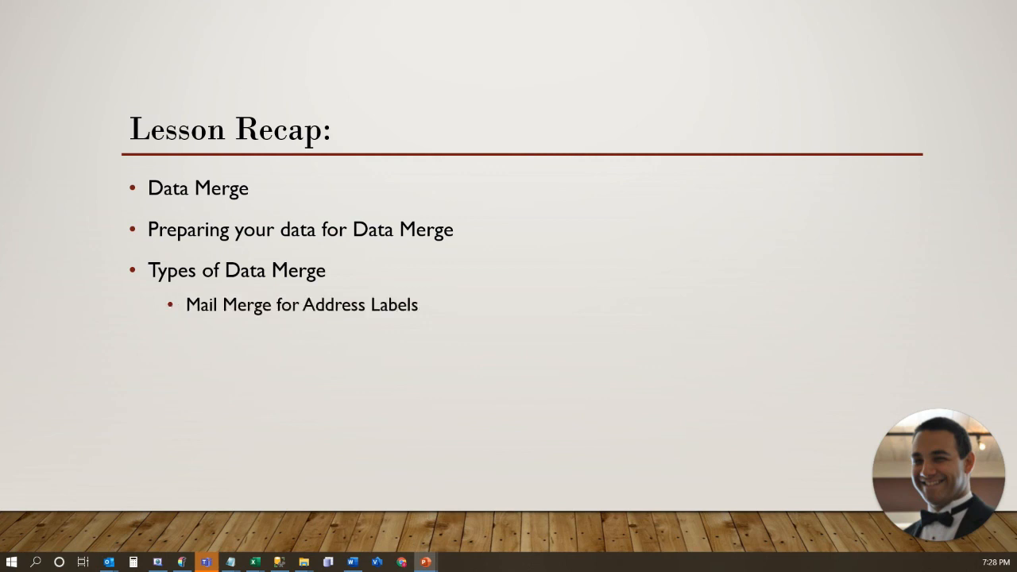